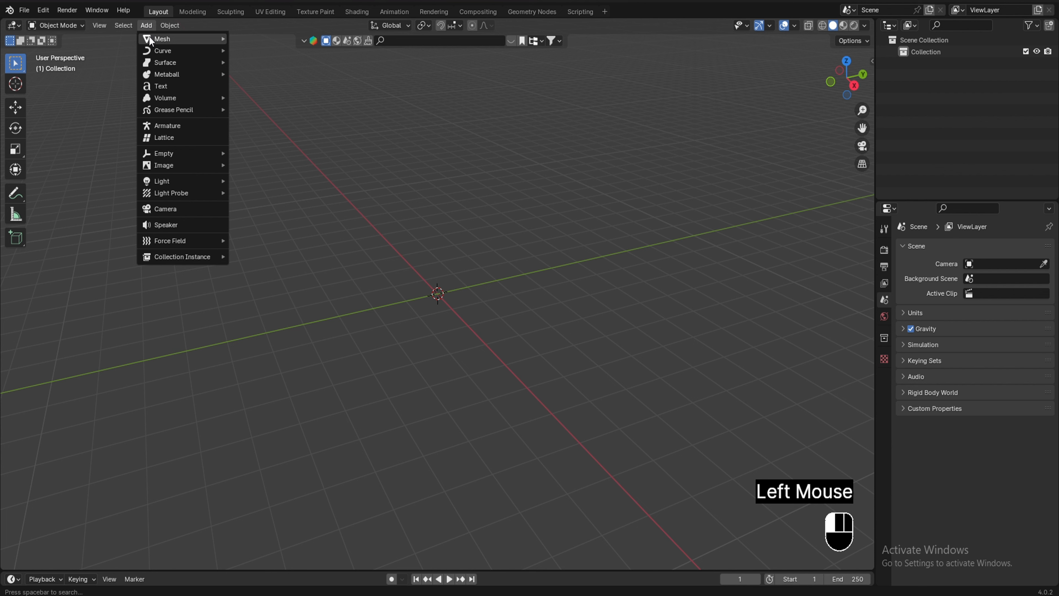
# Step: Add a mesh cylinder at the origin and scale it up uniformly to about 4.36
pyautogui.moveTo(150, 37)
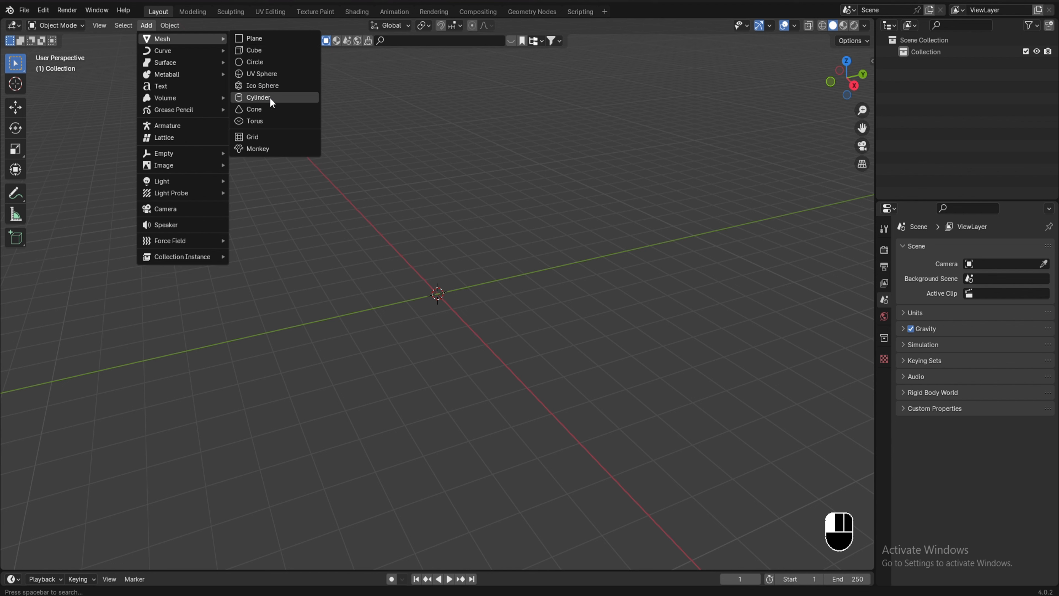
pyautogui.click(257, 97)
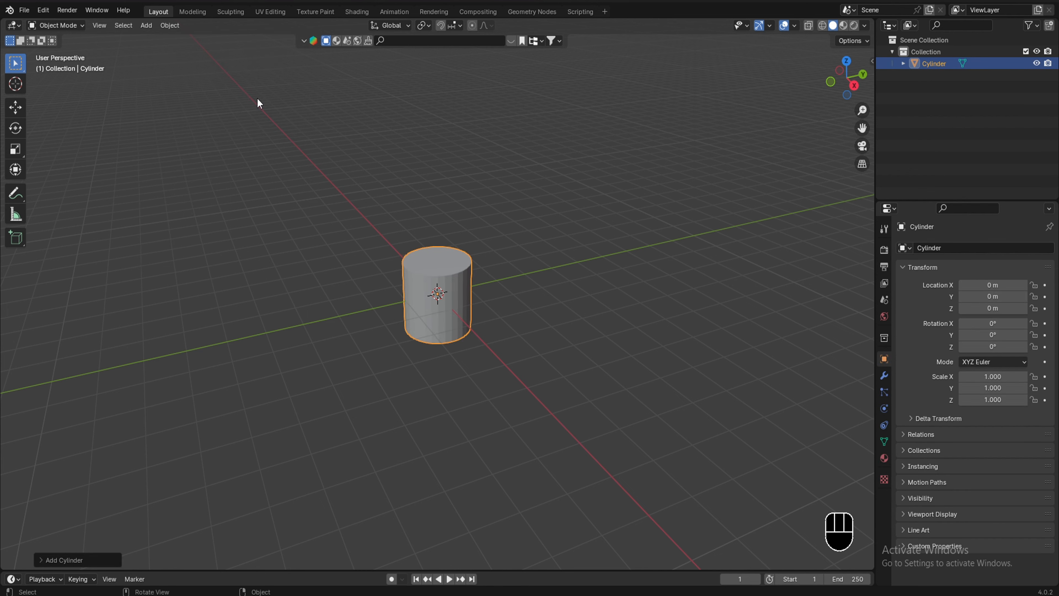
pyautogui.scroll(1, 463, 302)
pyautogui.scroll(1, 464, 307)
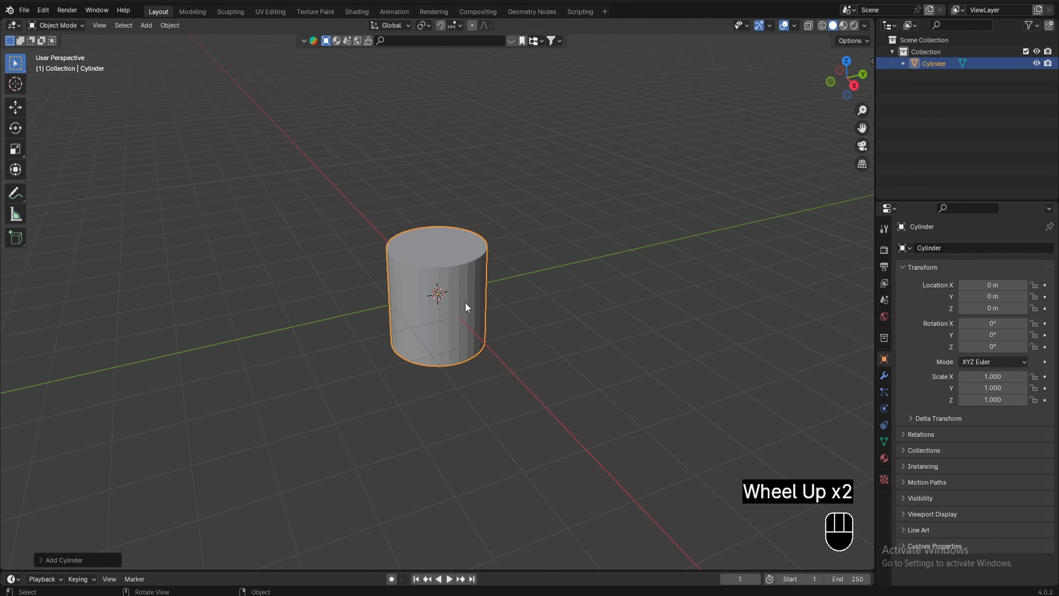
pyautogui.scroll(2, 465, 308)
pyautogui.scroll(-2, 466, 307)
pyautogui.scroll(1, 468, 307)
pyautogui.scroll(-6, 467, 307)
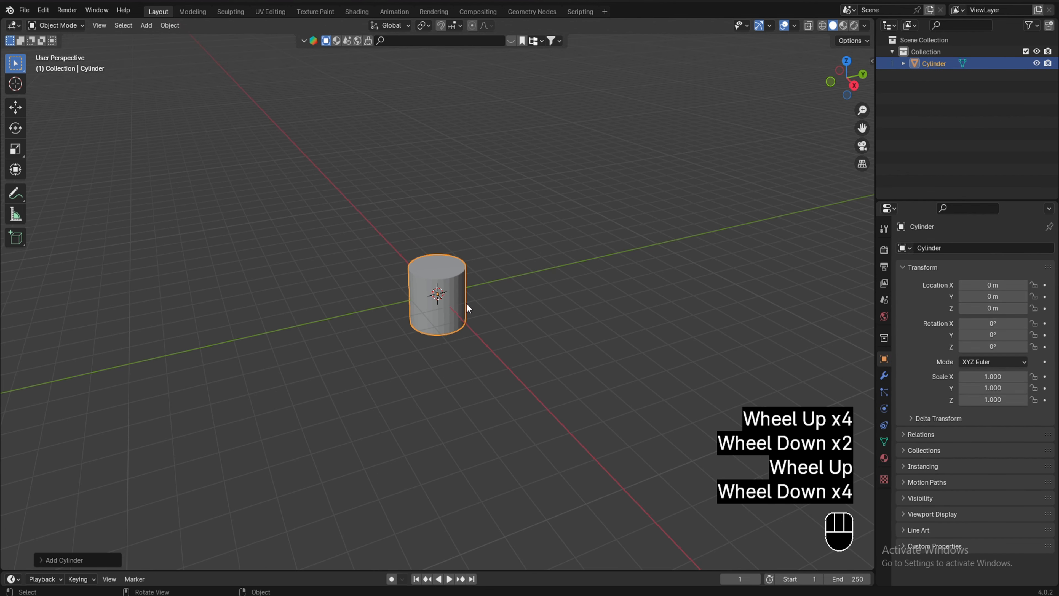
pyautogui.scroll(1, 490, 313)
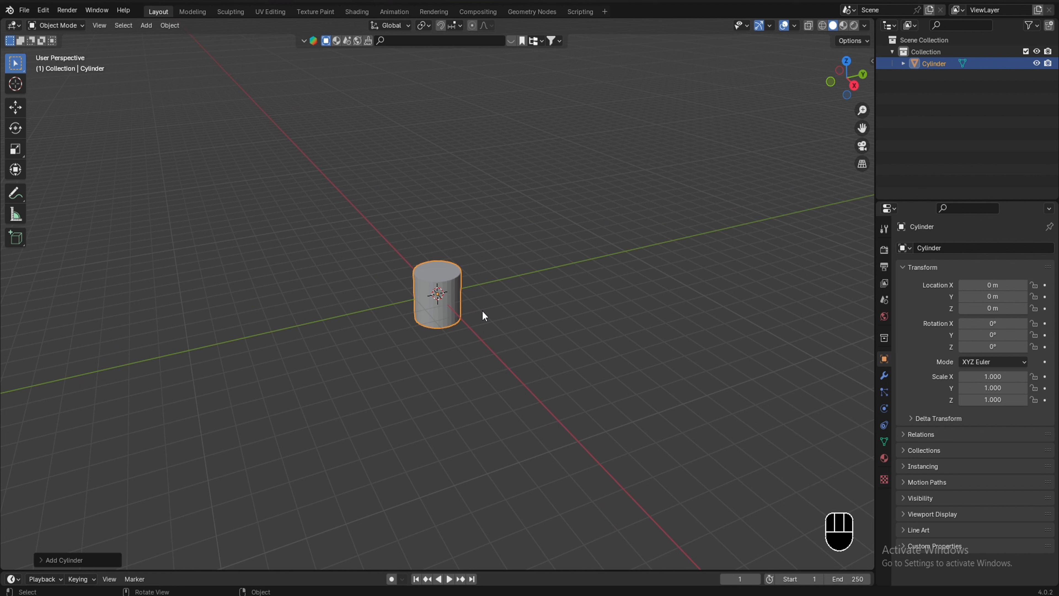
pyautogui.press('s')
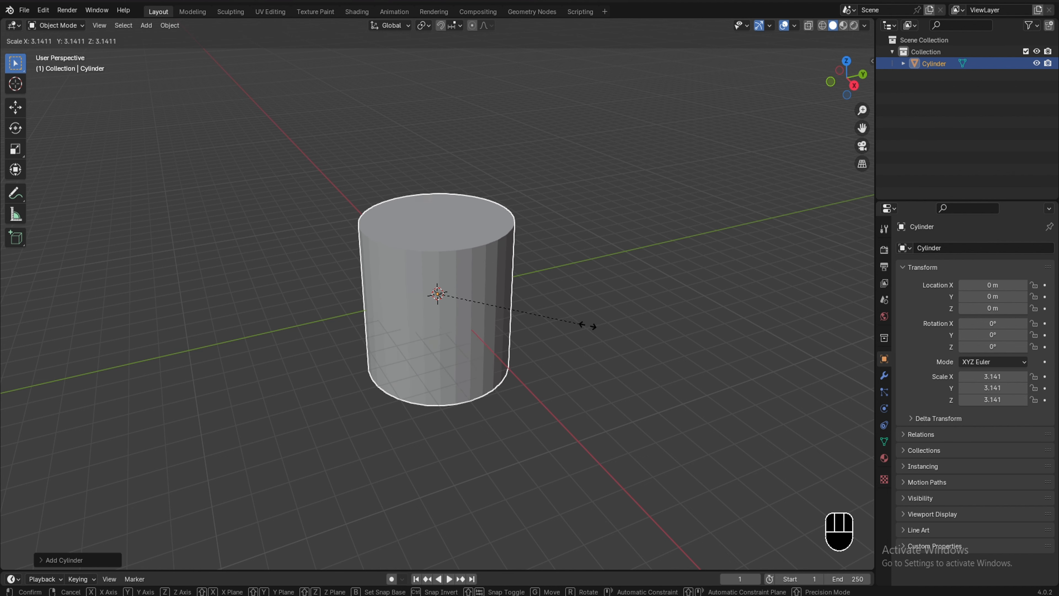
pyautogui.click(643, 334)
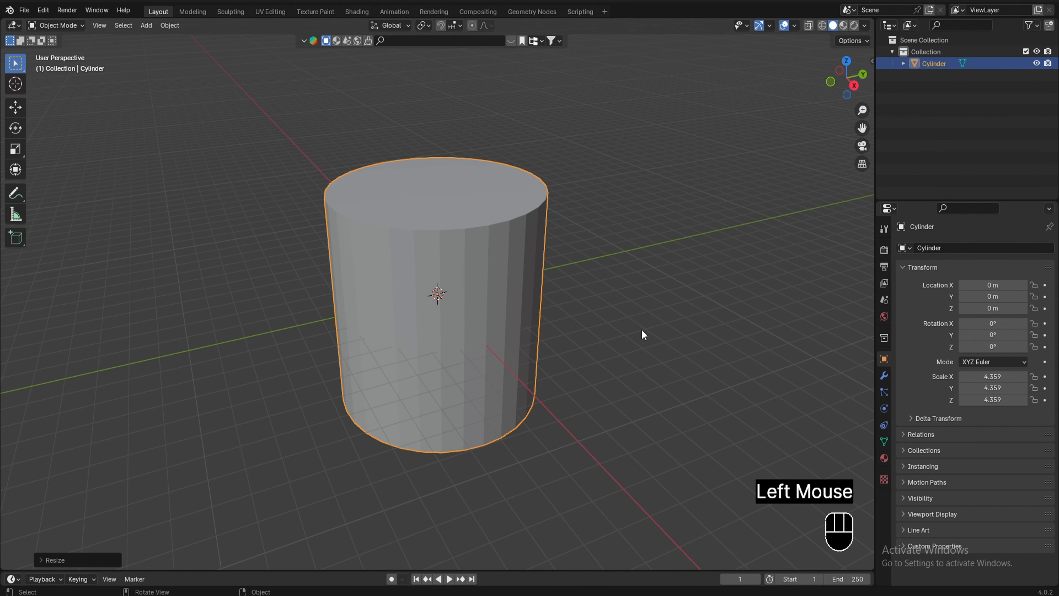
# Step: In the front view, stretch the cylinder along the Z axis to a Z scale of about 5.29
pyautogui.scroll(-1, 539, 359)
pyautogui.scroll(2, 538, 359)
pyautogui.moveTo(538, 357); pyautogui.dragTo(516, 344, button='middle')
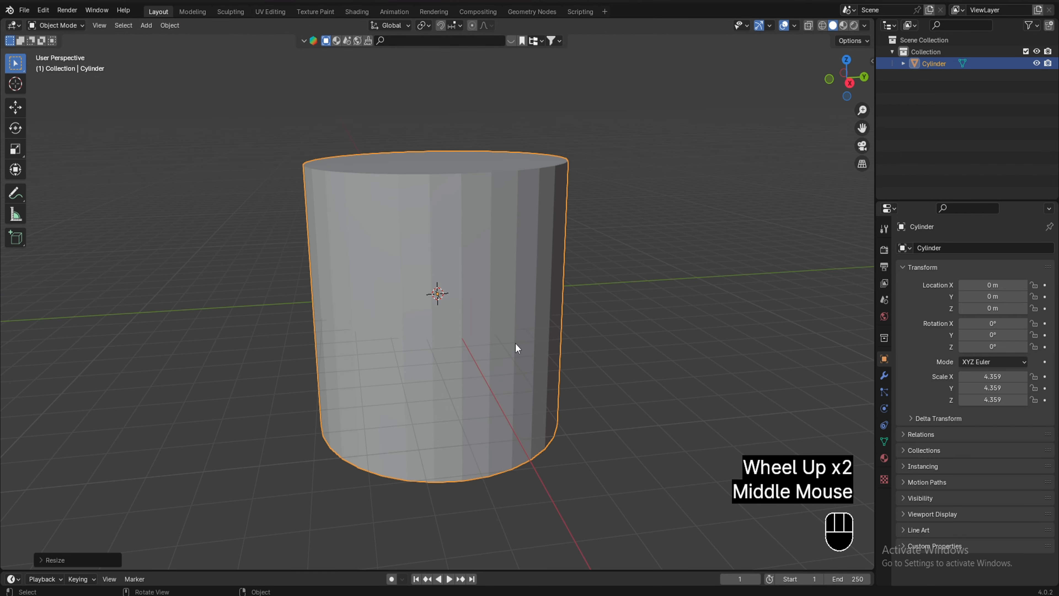
pyautogui.press('KP_1')
pyautogui.scroll(-1, 516, 343)
pyautogui.scroll(1, 516, 343)
pyautogui.scroll(-1, 515, 343)
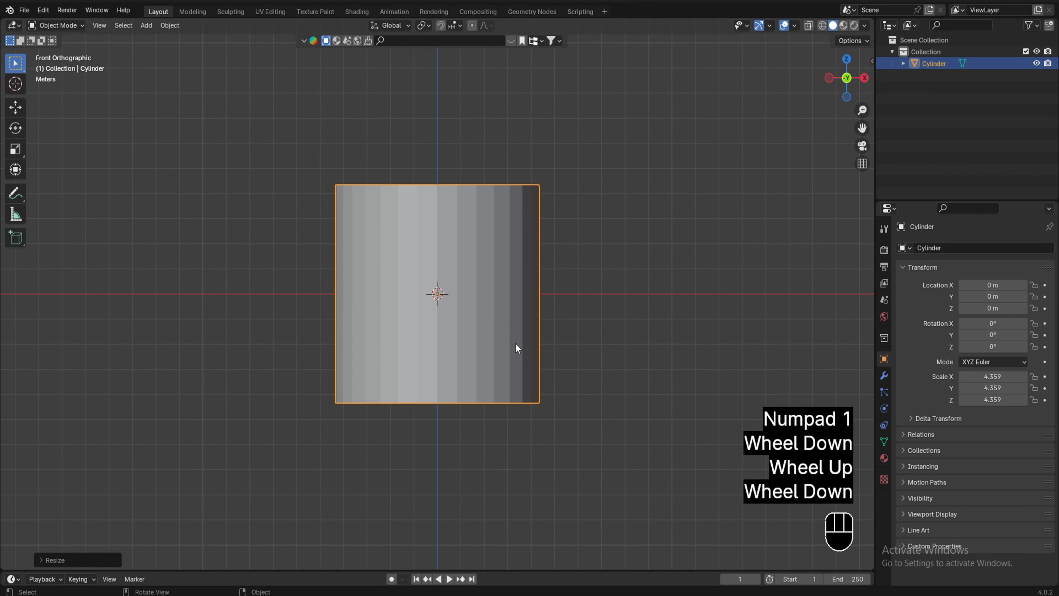
pyautogui.scroll(-1, 515, 343)
pyautogui.scroll(1, 516, 342)
pyautogui.scroll(-1, 516, 343)
pyautogui.scroll(1, 515, 343)
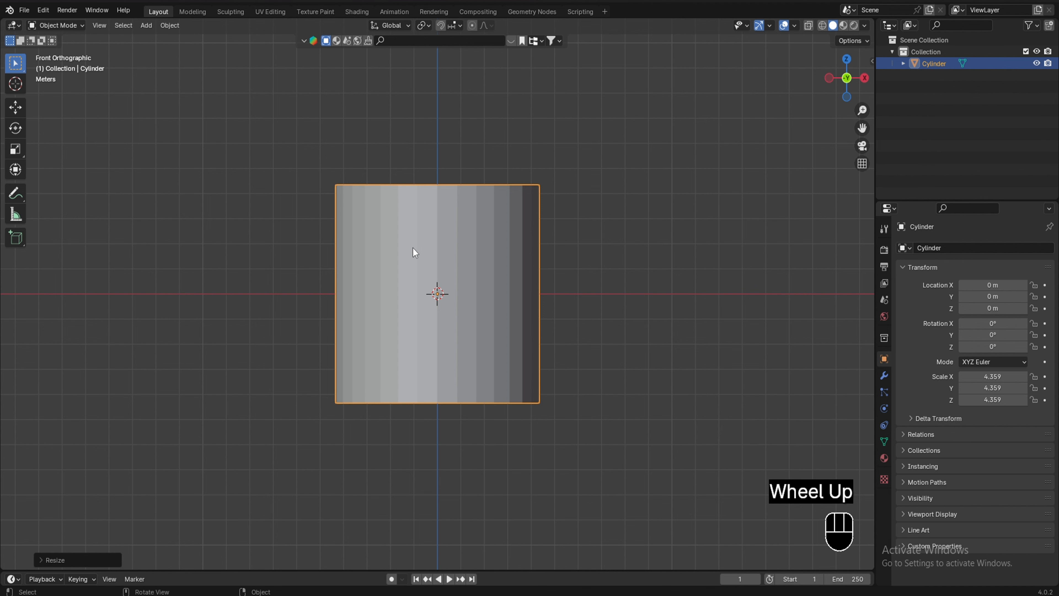
pyautogui.scroll(-1, 412, 294)
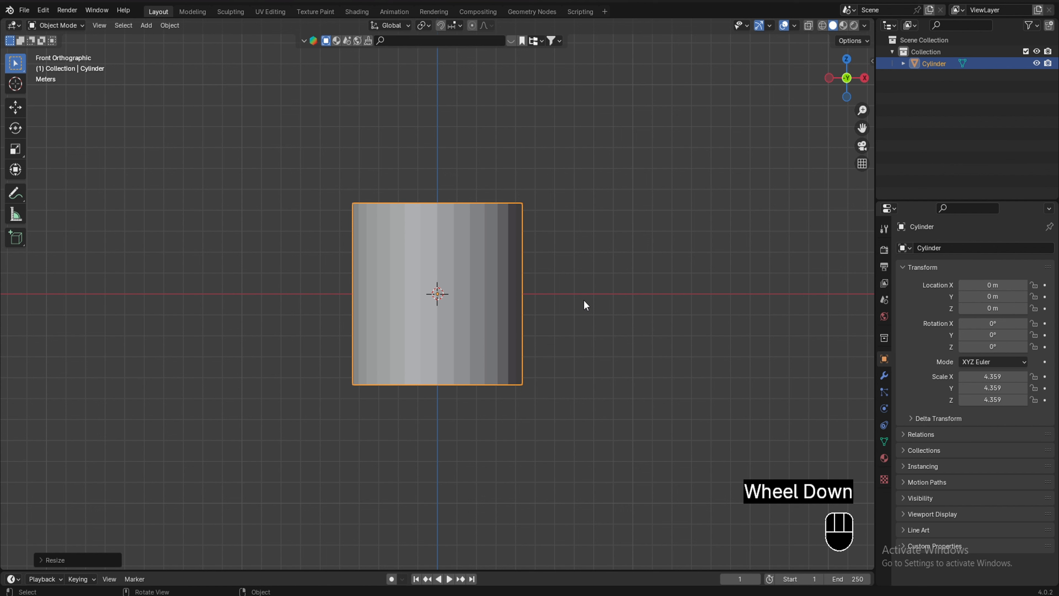
pyautogui.press('s')
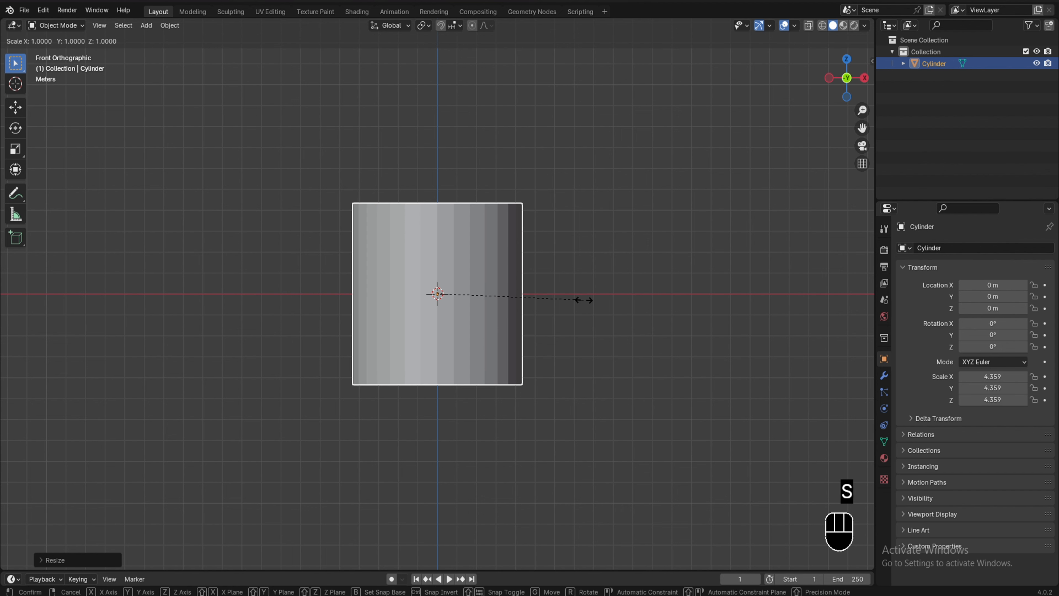
pyautogui.press('z')
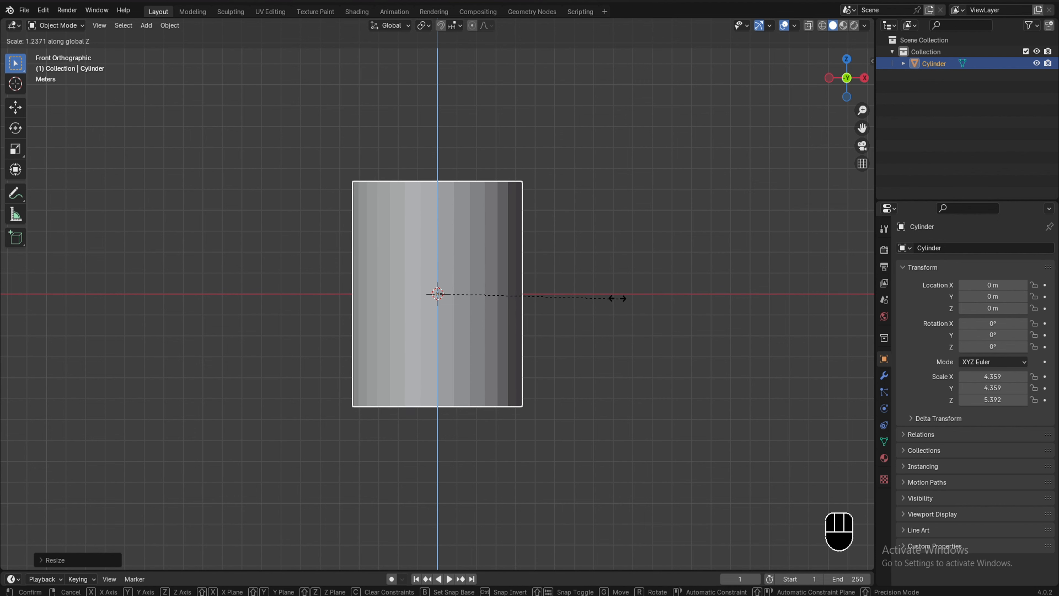
pyautogui.click(486, 371)
# Step: With the cylinder selected, switch from Object Mode to Edit Mode
pyautogui.scroll(1, 466, 366)
pyautogui.moveTo(459, 347); pyautogui.dragTo(455, 390, button='middle')
pyautogui.scroll(1, 460, 372)
pyautogui.scroll(-1, 459, 372)
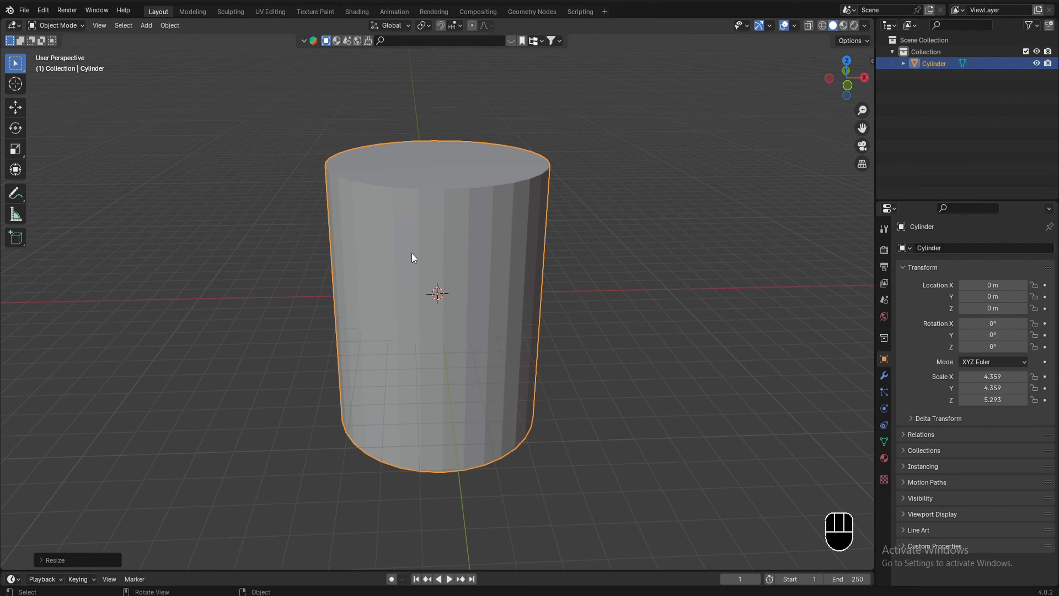
pyautogui.click(413, 242)
pyautogui.click(413, 242)
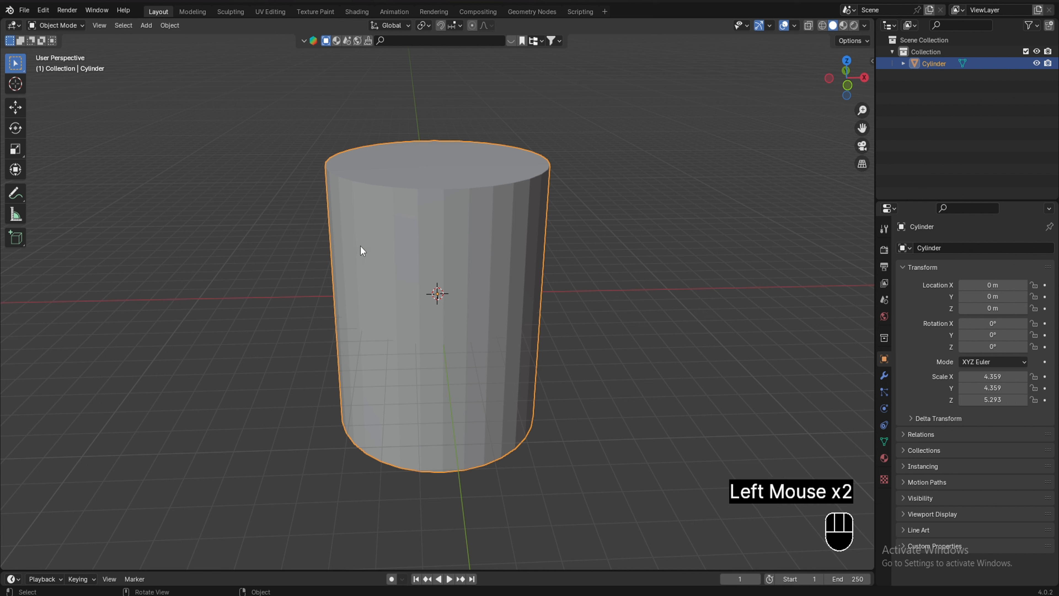
pyautogui.click(290, 227)
pyautogui.click(405, 242)
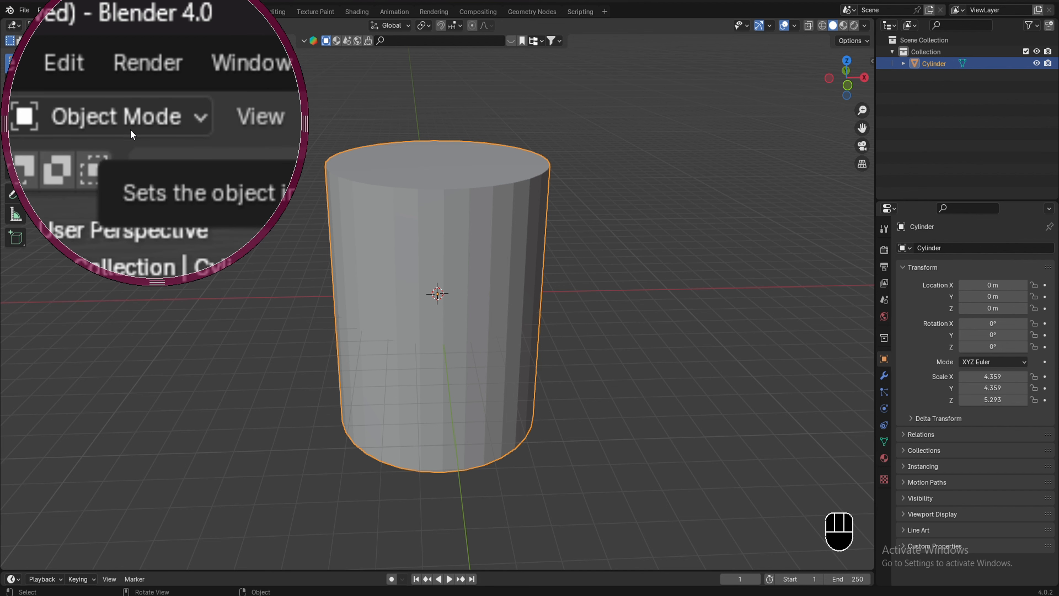
pyautogui.click(70, 25)
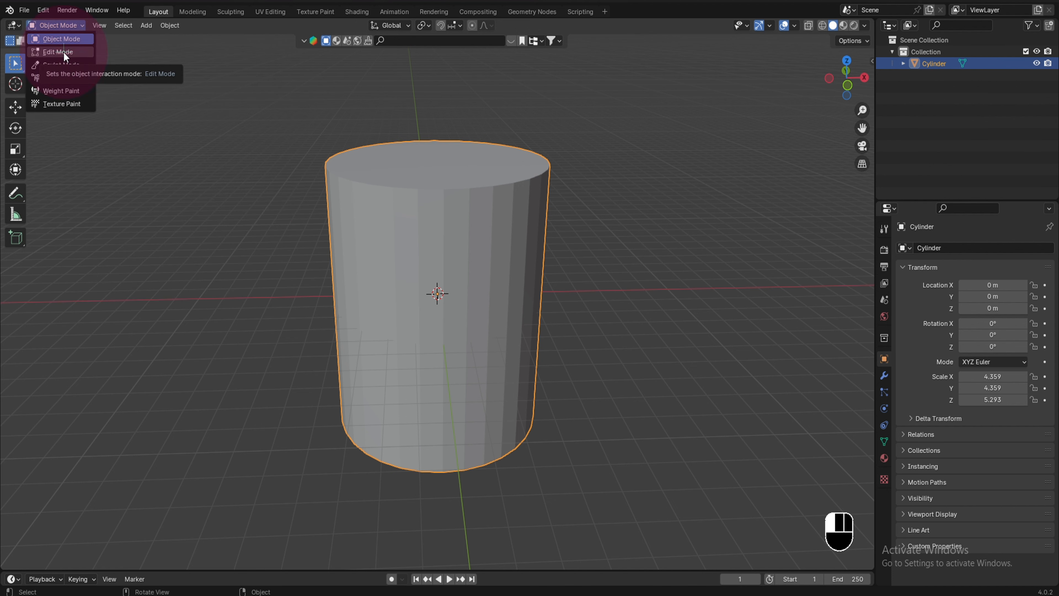
pyautogui.click(64, 52)
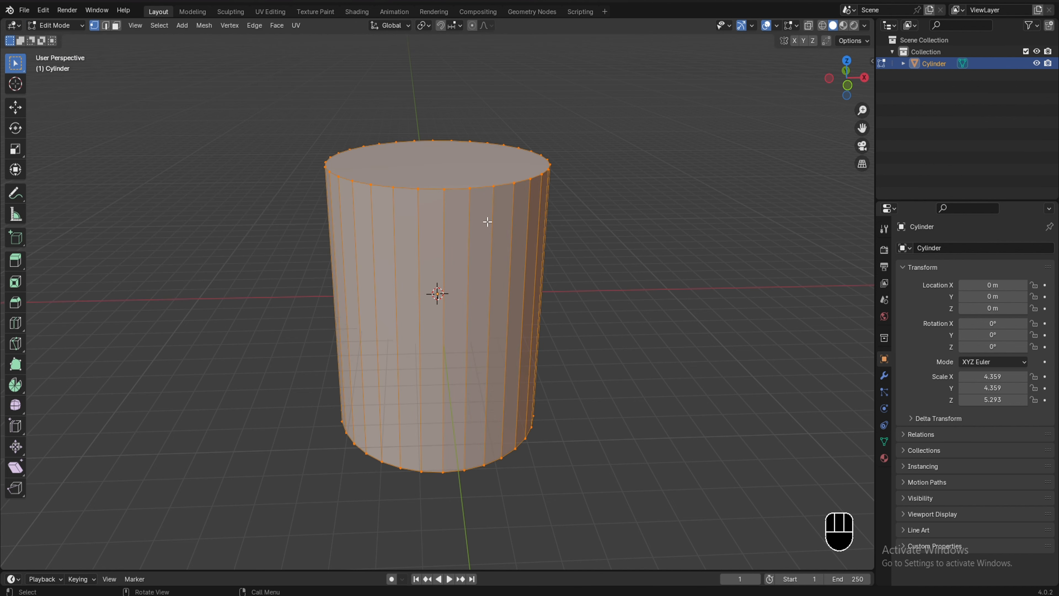
# Step: Change the mesh selection mode of the cylinder from vertices to faces
pyautogui.scroll(1, 431, 253)
pyautogui.scroll(-2, 430, 253)
pyautogui.moveTo(430, 253); pyautogui.dragTo(415, 284, button='middle')
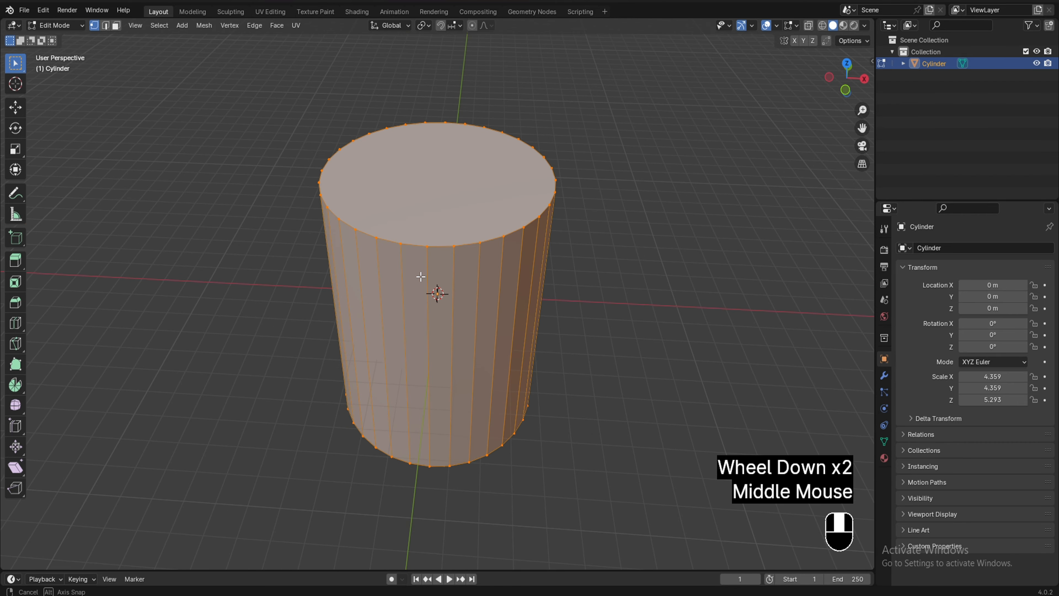
pyautogui.scroll(2, 482, 289)
pyautogui.scroll(-1, 482, 289)
pyautogui.scroll(-1, 483, 289)
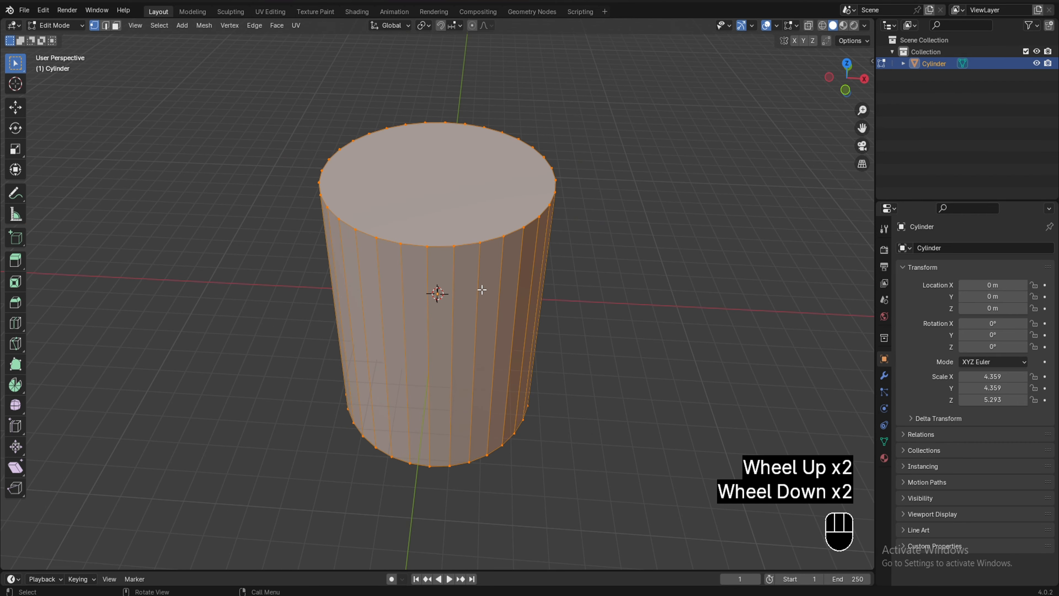
pyautogui.moveTo(483, 288); pyautogui.dragTo(507, 299, button='middle')
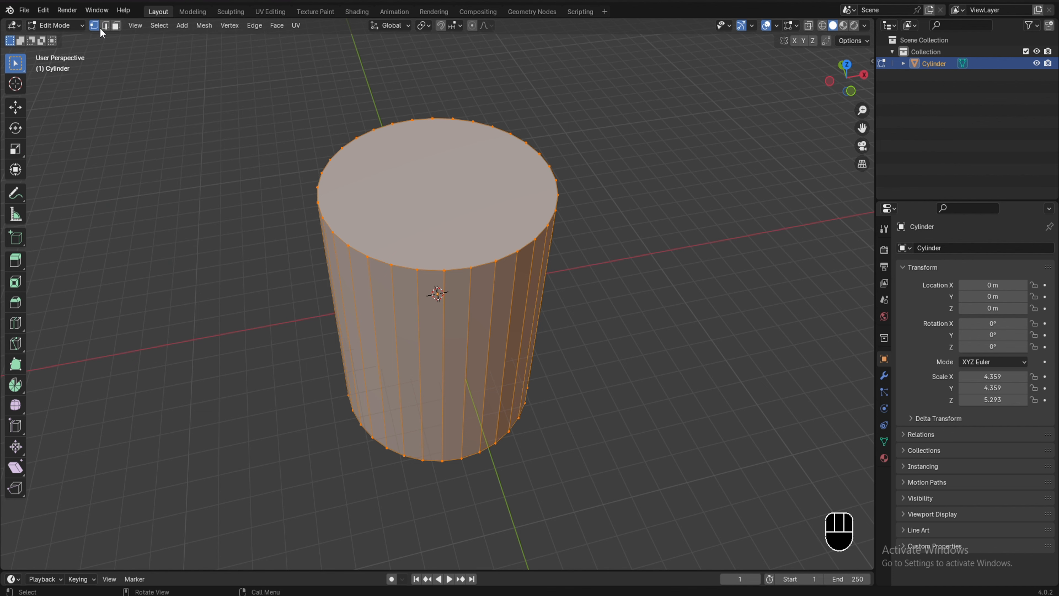
pyautogui.click(106, 25)
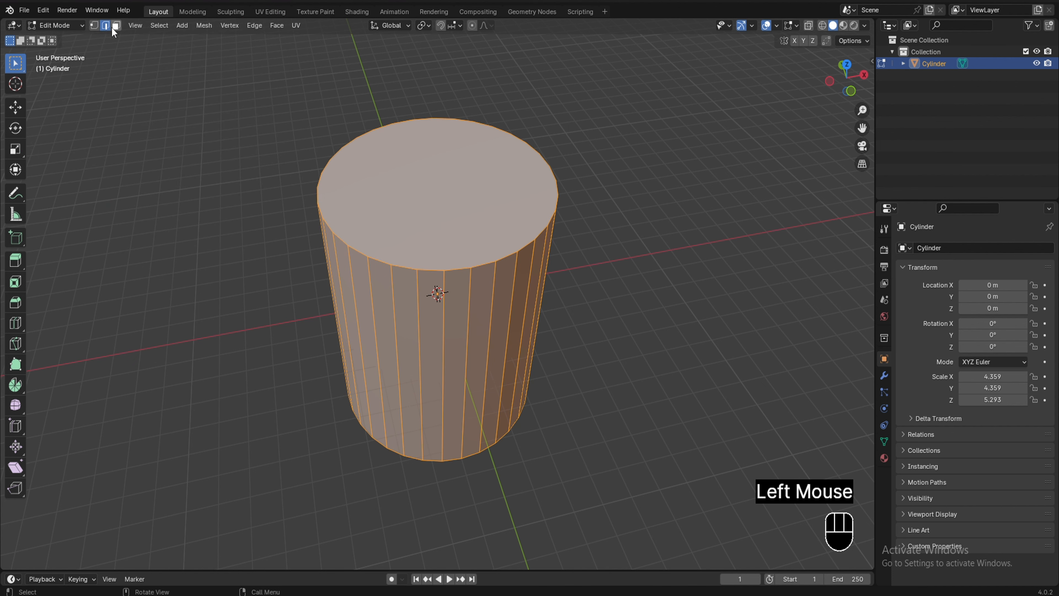
pyautogui.click(117, 26)
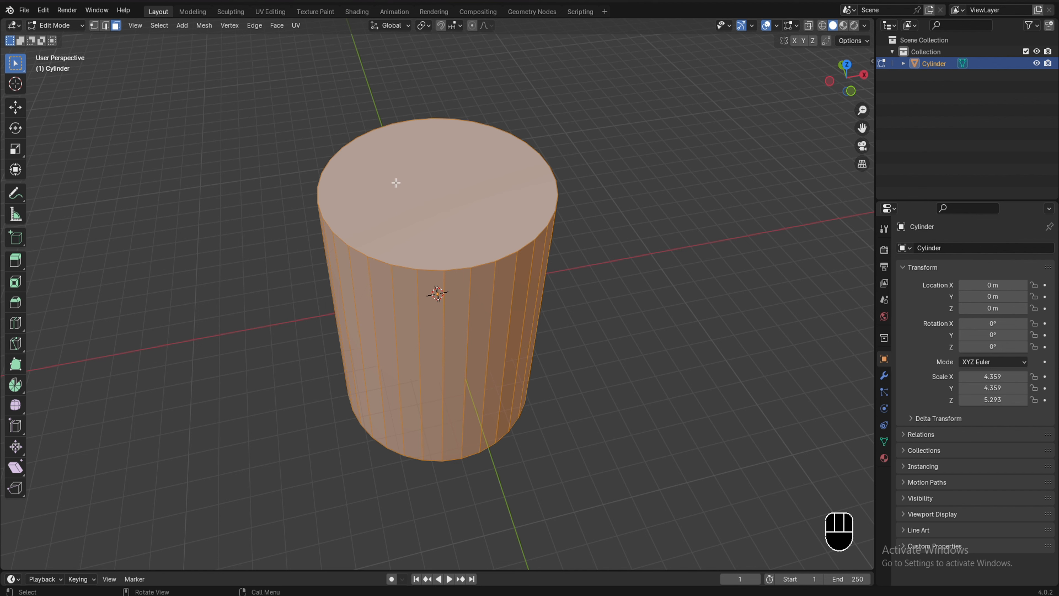
# Step: Select both the top and bottom cap faces of the cylinder and delete them
pyautogui.click(423, 201)
pyautogui.scroll(-2, 443, 375)
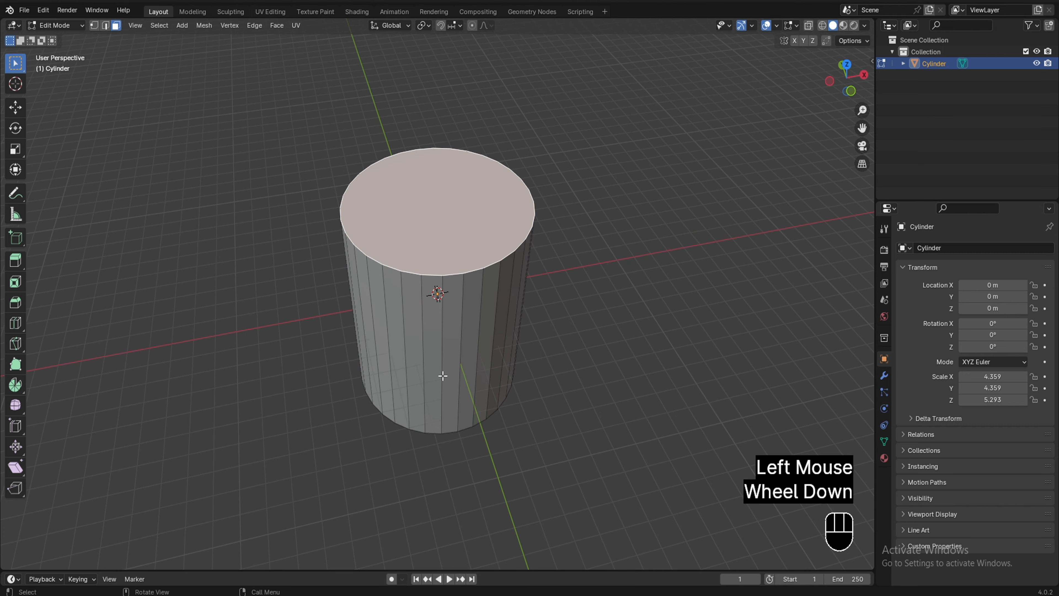
pyautogui.moveTo(444, 375); pyautogui.dragTo(442, 242, button='middle')
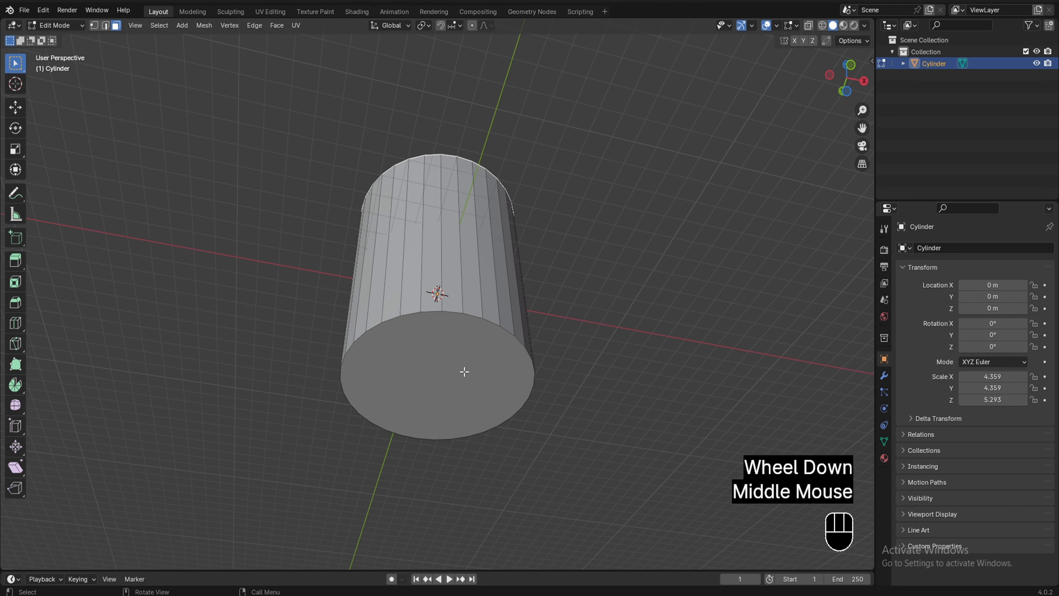
pyautogui.keyDown('shift'); pyautogui.click(436, 357); pyautogui.keyUp('shift')
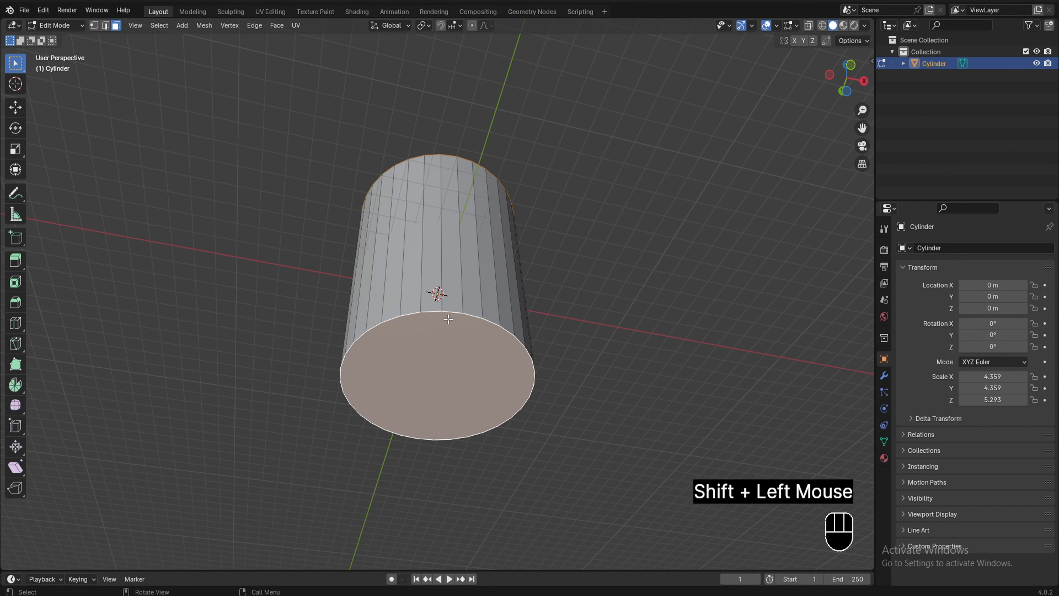
pyautogui.scroll(-2, 438, 319)
pyautogui.moveTo(438, 319); pyautogui.dragTo(471, 426, button='middle')
pyautogui.scroll(4, 470, 425)
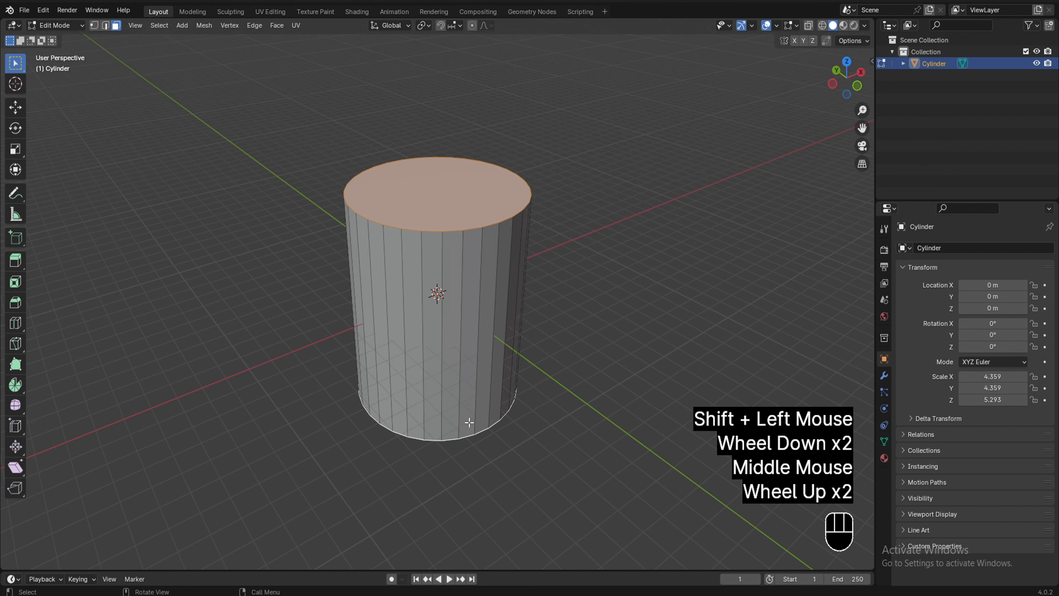
pyautogui.scroll(-1, 469, 422)
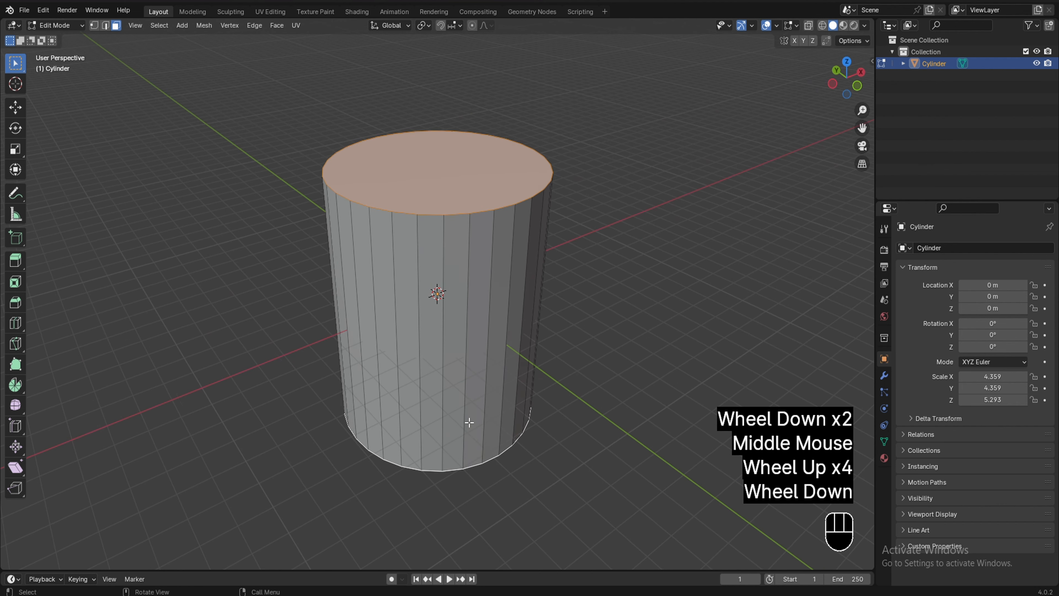
pyautogui.rightClick(351, 251)
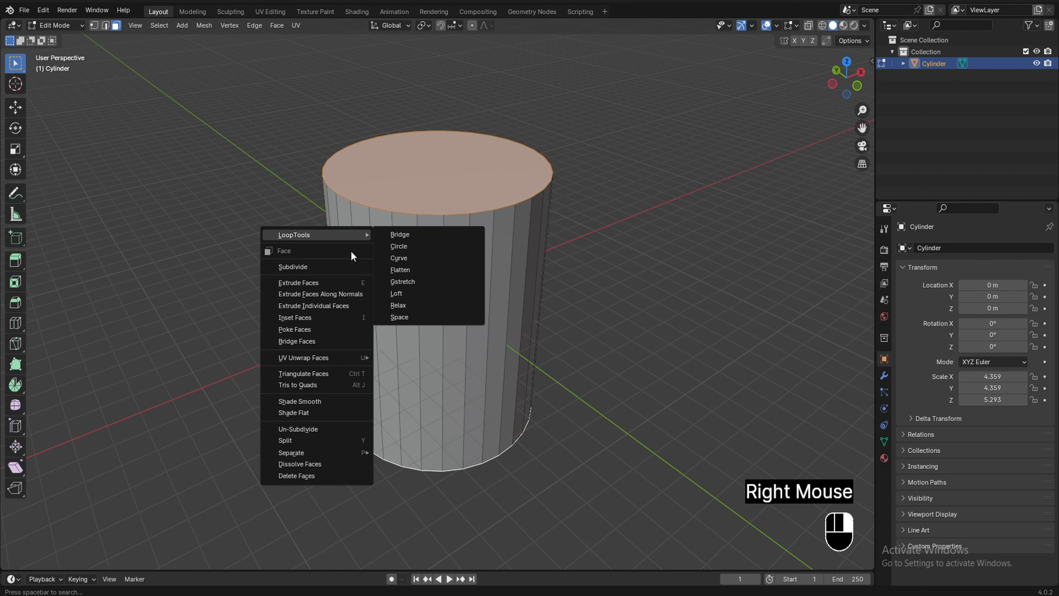
pyautogui.click(324, 475)
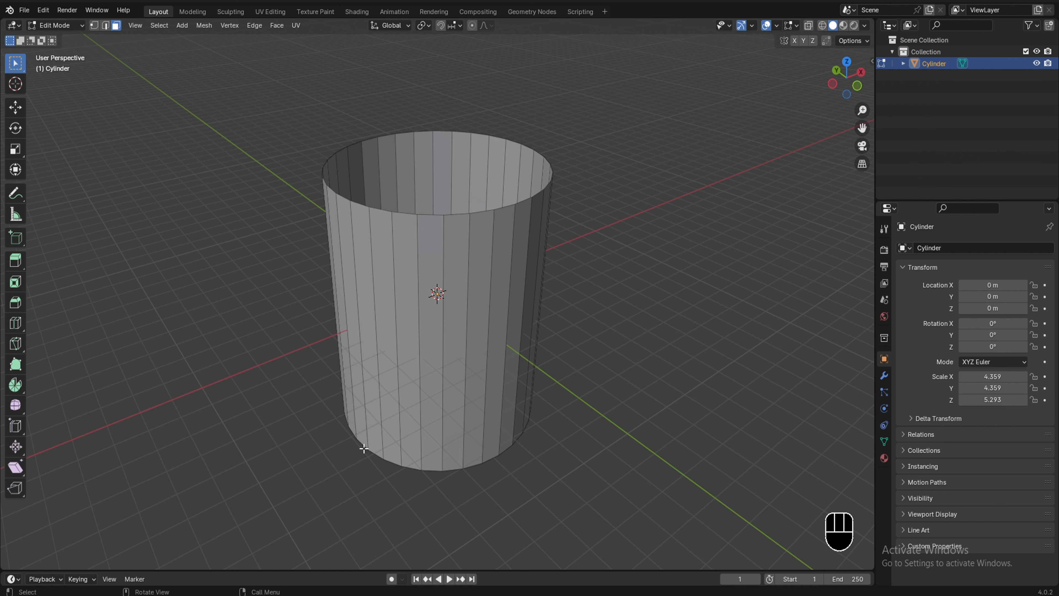
# Step: Show the open cylinder in front view, with edge selection mode and wireframe shading enabled
pyautogui.scroll(-2, 363, 448)
pyautogui.scroll(1, 380, 501)
pyautogui.moveTo(380, 501); pyautogui.dragTo(415, 401, button='middle')
pyautogui.scroll(-2, 400, 431)
pyautogui.scroll(1, 413, 422)
pyautogui.press('KP_1')
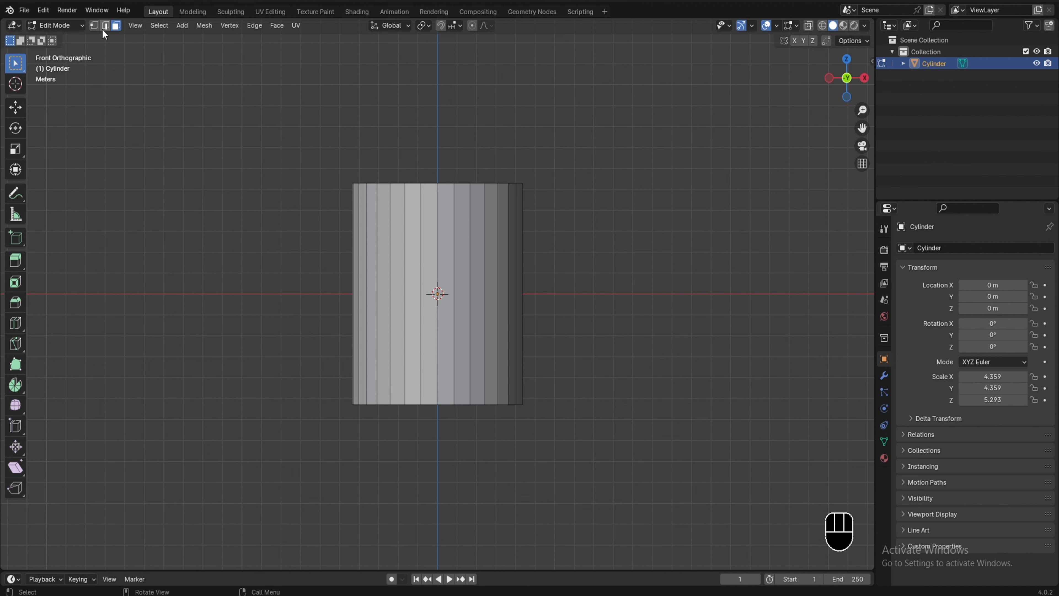
pyautogui.click(106, 26)
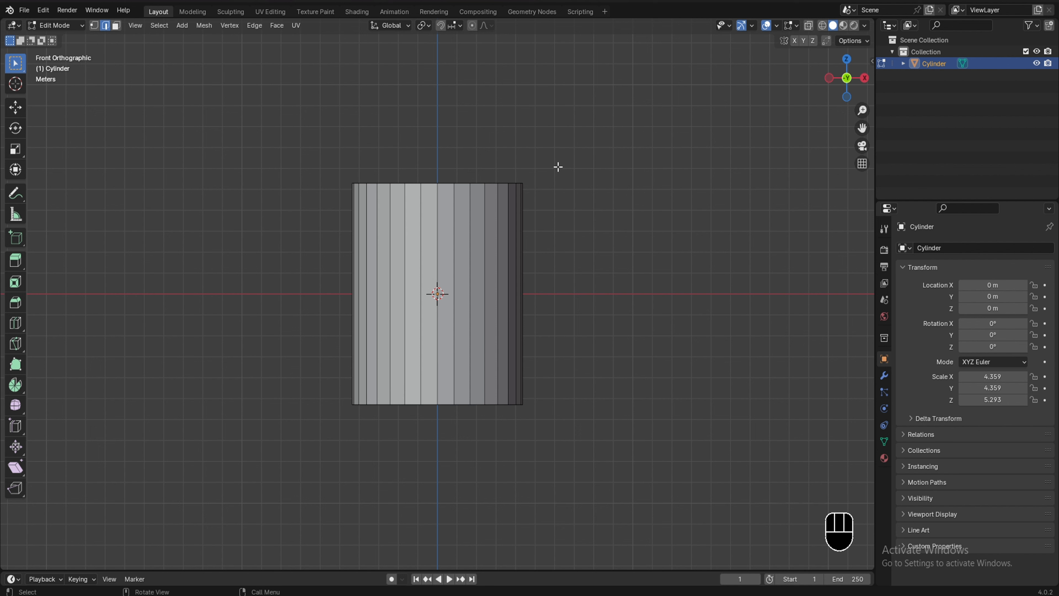
pyautogui.click(823, 27)
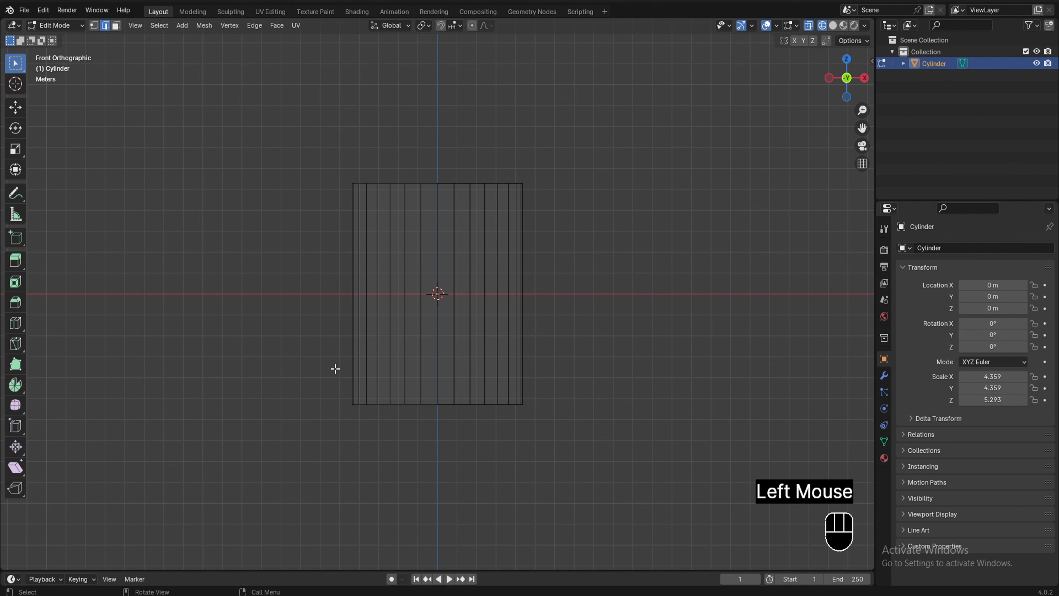
# Step: Scale up the cylinder's top edge ring so the open body tapers toward its base, and leave all edges deselected
pyautogui.moveTo(270, 343); pyautogui.dragTo(600, 470)
pyautogui.moveTo(256, 134); pyautogui.dragTo(592, 261)
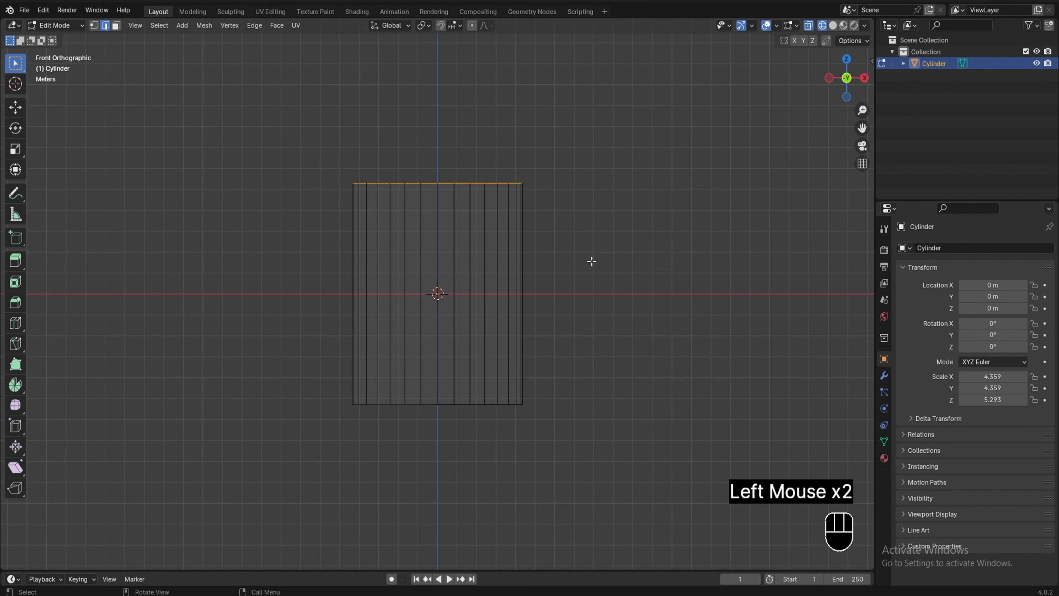
pyautogui.press('s')
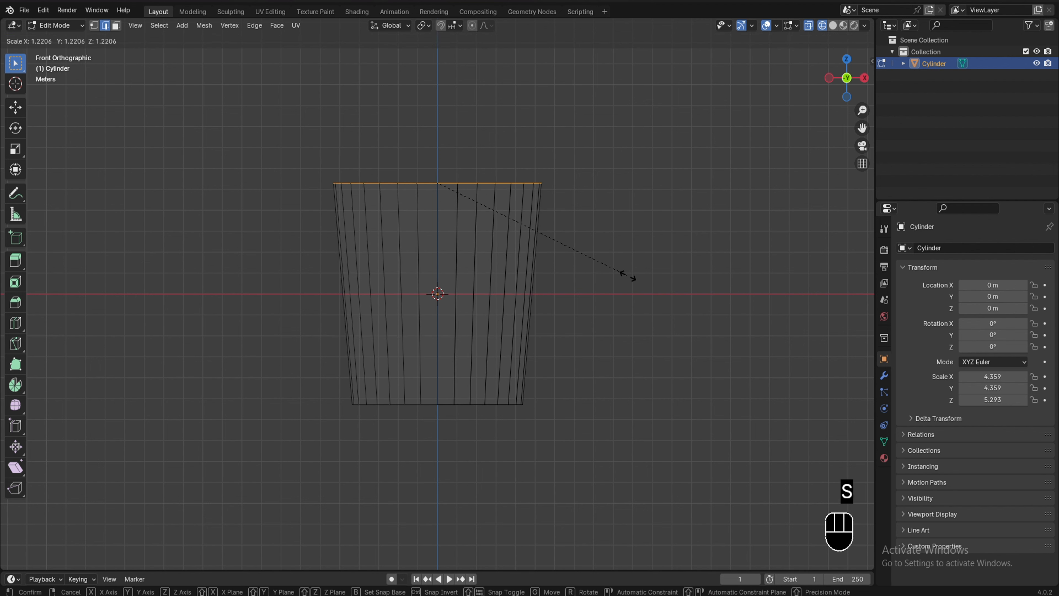
pyautogui.click(651, 289)
pyautogui.scroll(-2, 482, 395)
pyautogui.scroll(1, 482, 397)
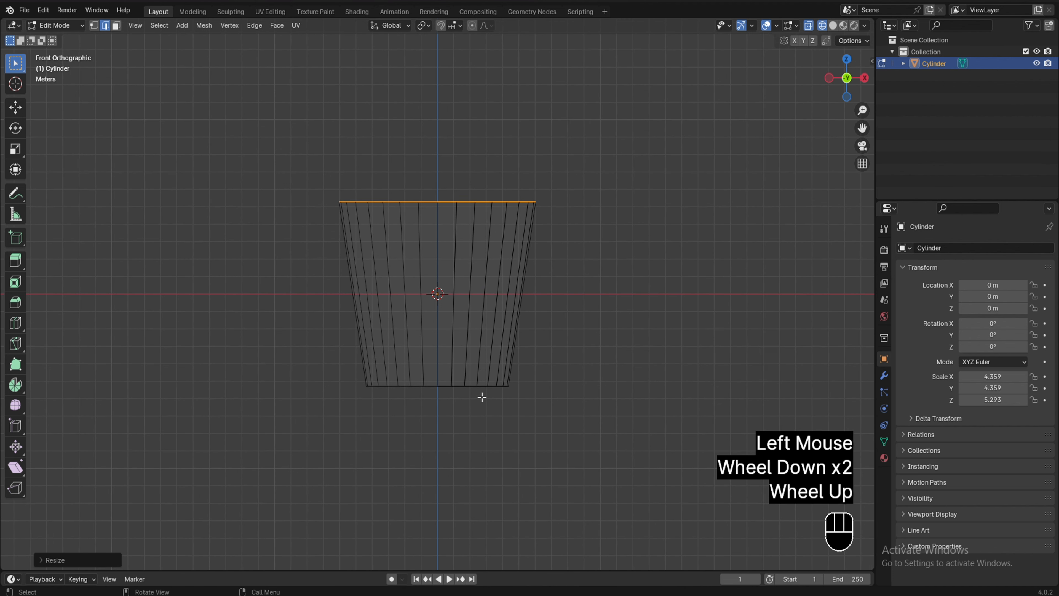
pyautogui.moveTo(482, 397); pyautogui.dragTo(477, 425, button='middle')
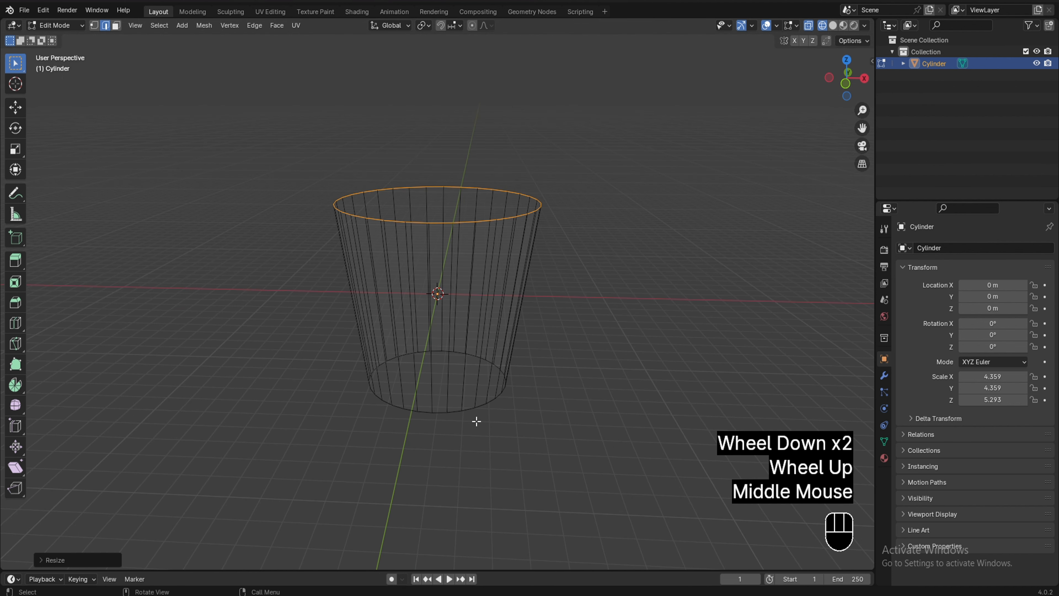
pyautogui.press('KP_1')
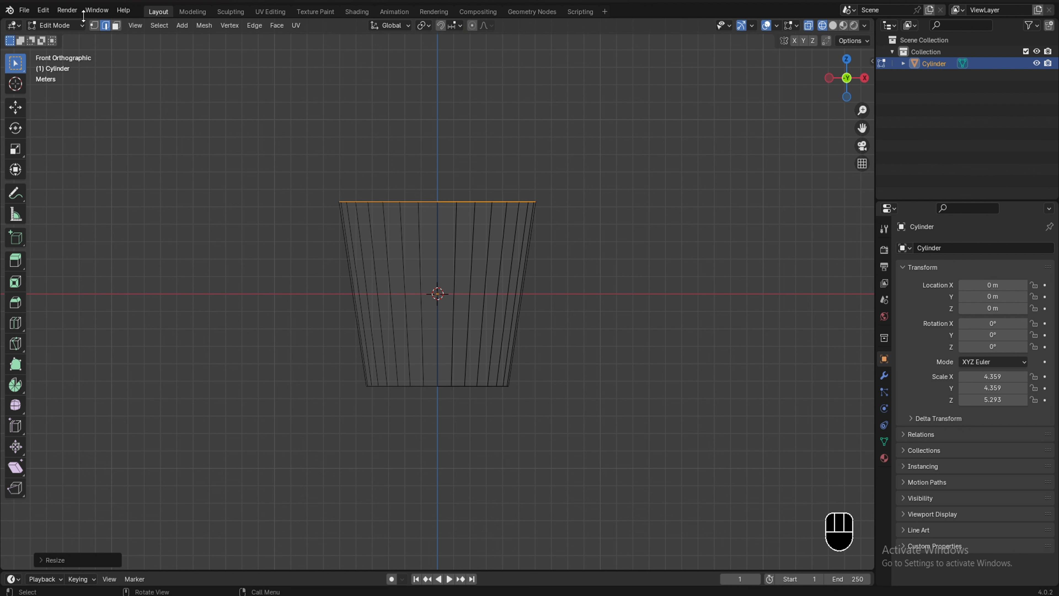
pyautogui.click(296, 194)
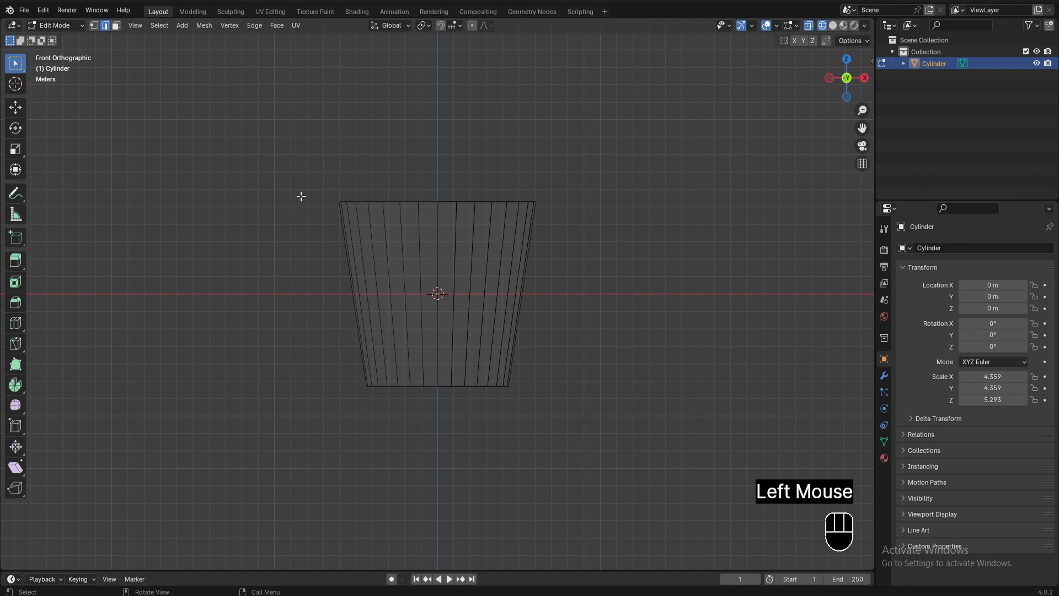
pyautogui.moveTo(275, 156); pyautogui.dragTo(622, 467)
pyautogui.click(312, 216)
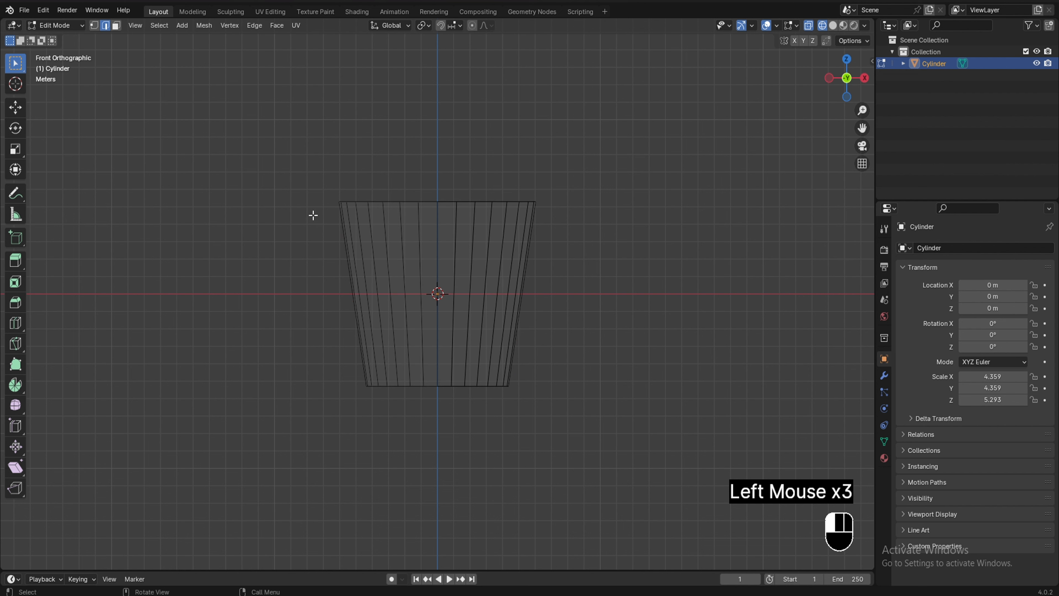
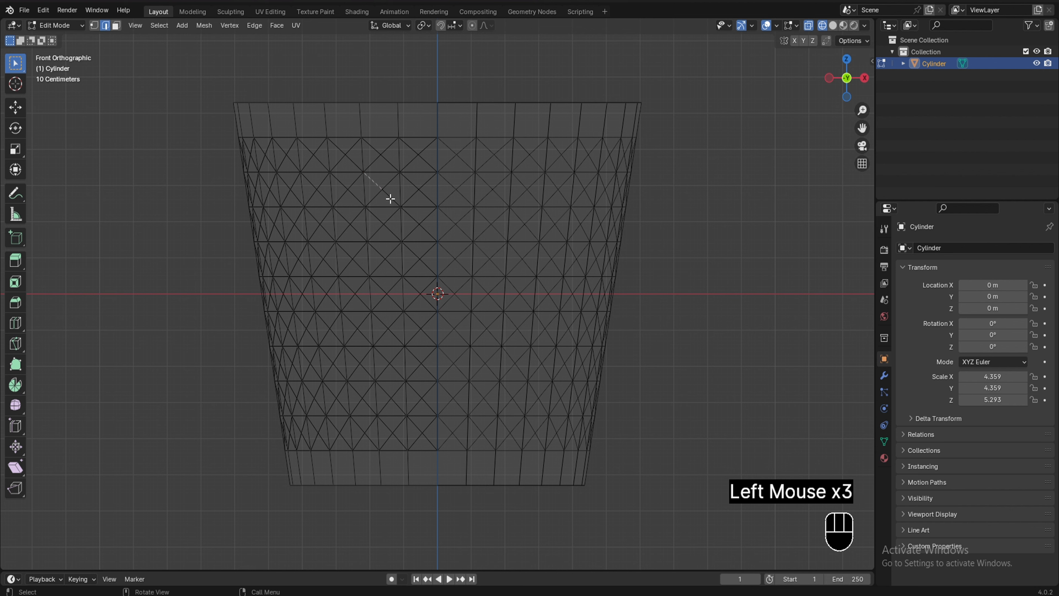
# Step: Select an upper and a lower diagonal edge in the lattice's top row and extend the selection to all edges of similar length
pyautogui.keyDown('shift'); pyautogui.click(395, 163); pyautogui.keyUp('shift')
pyautogui.click(184, 194)
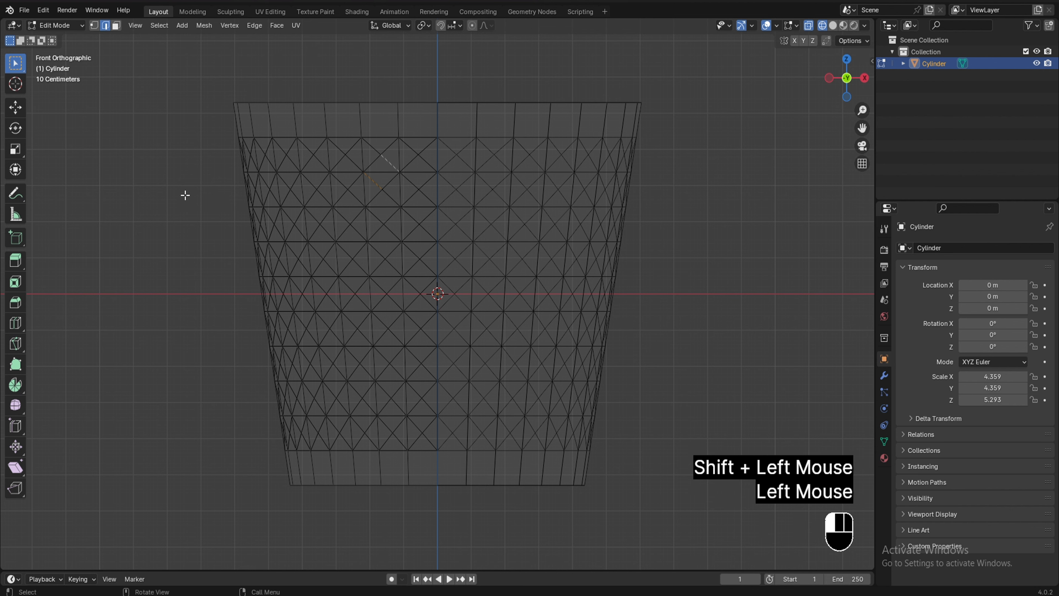
pyautogui.moveTo(376, 184)
pyautogui.mouseDown(button='middle')
pyautogui.moveTo(381, 172)
pyautogui.moveTo(387, 198)
pyautogui.moveTo(378, 172)
pyautogui.mouseUp(button='middle')
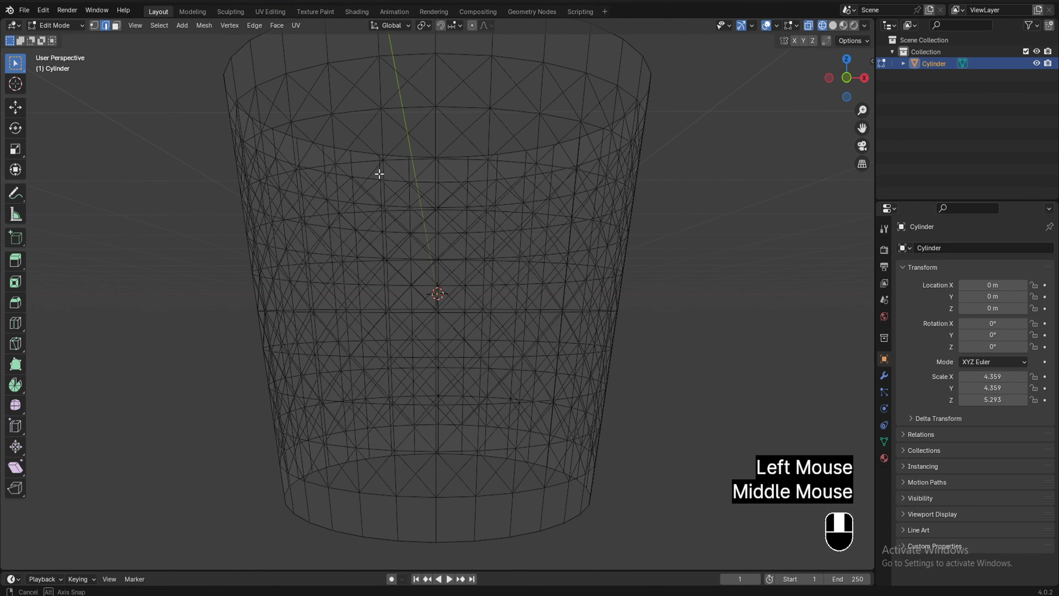
pyautogui.click(370, 102)
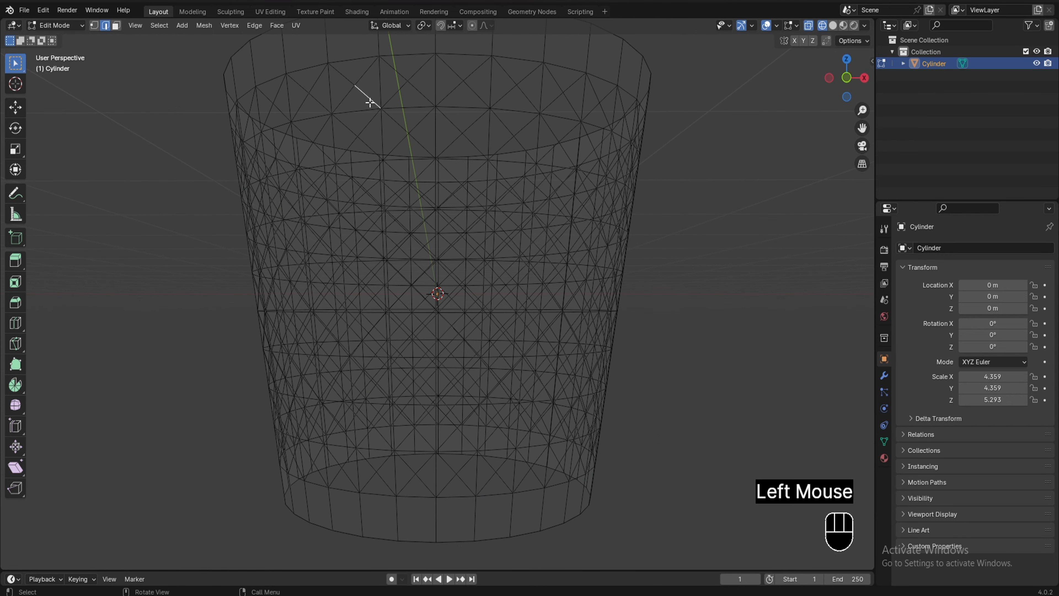
pyautogui.keyDown('shift'); pyautogui.click(398, 73); pyautogui.keyUp('shift')
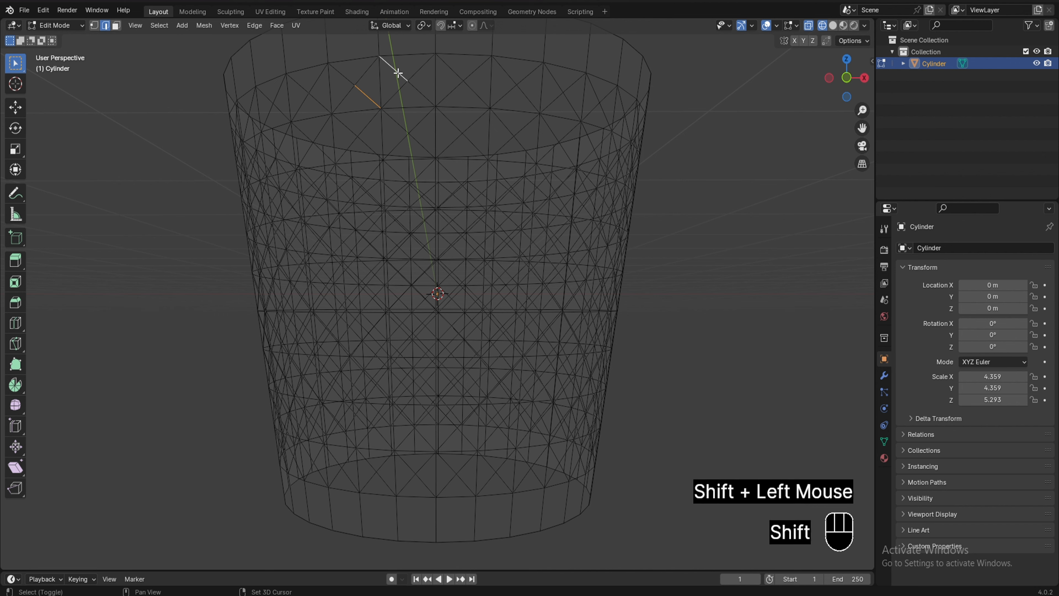
pyautogui.scroll(-2, 390, 157)
pyautogui.moveTo(390, 156)
pyautogui.mouseDown(button='middle')
pyautogui.moveTo(392, 182)
pyautogui.moveTo(367, 184)
pyautogui.moveTo(374, 154)
pyautogui.moveTo(383, 158)
pyautogui.mouseUp(button='middle')
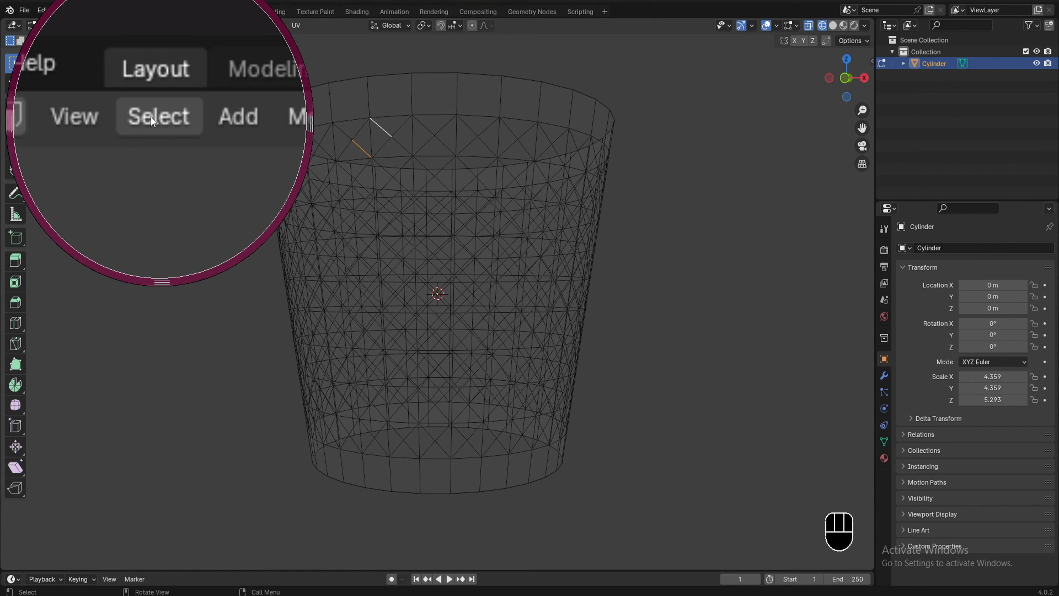
pyautogui.click(165, 23)
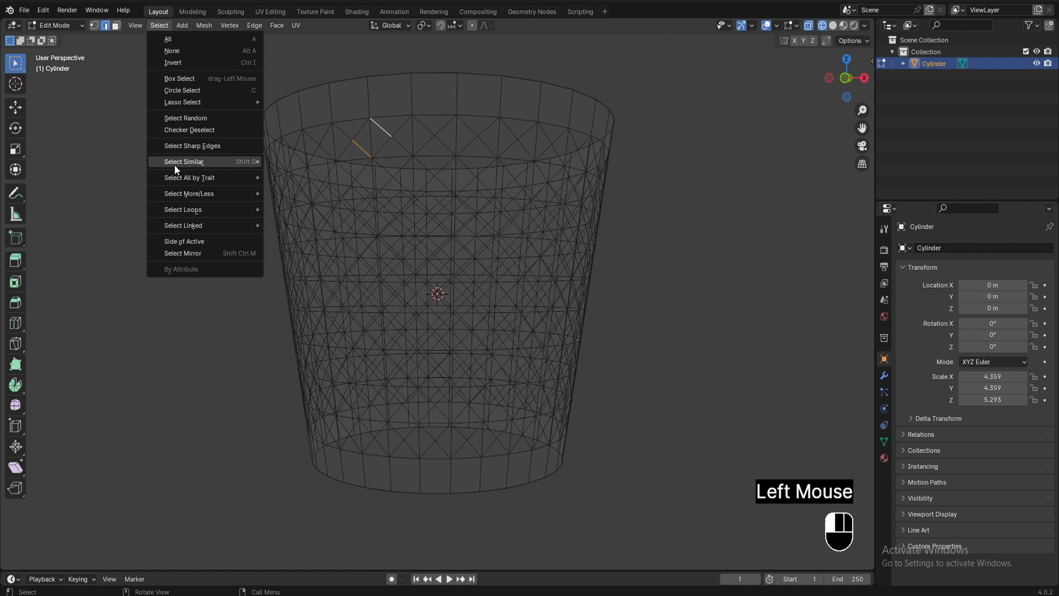
pyautogui.moveTo(184, 161)
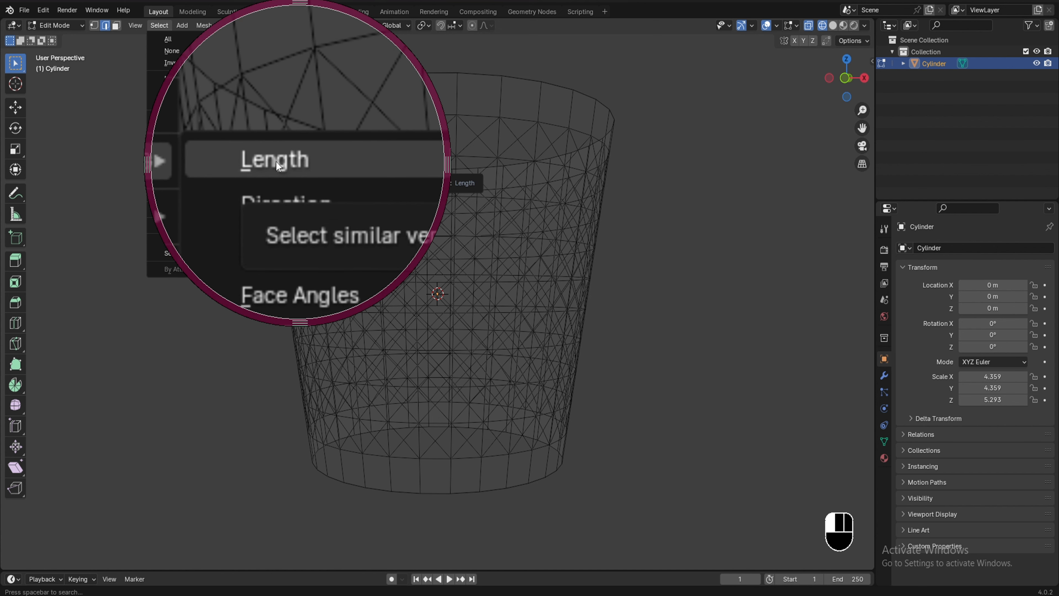
pyautogui.click(291, 162)
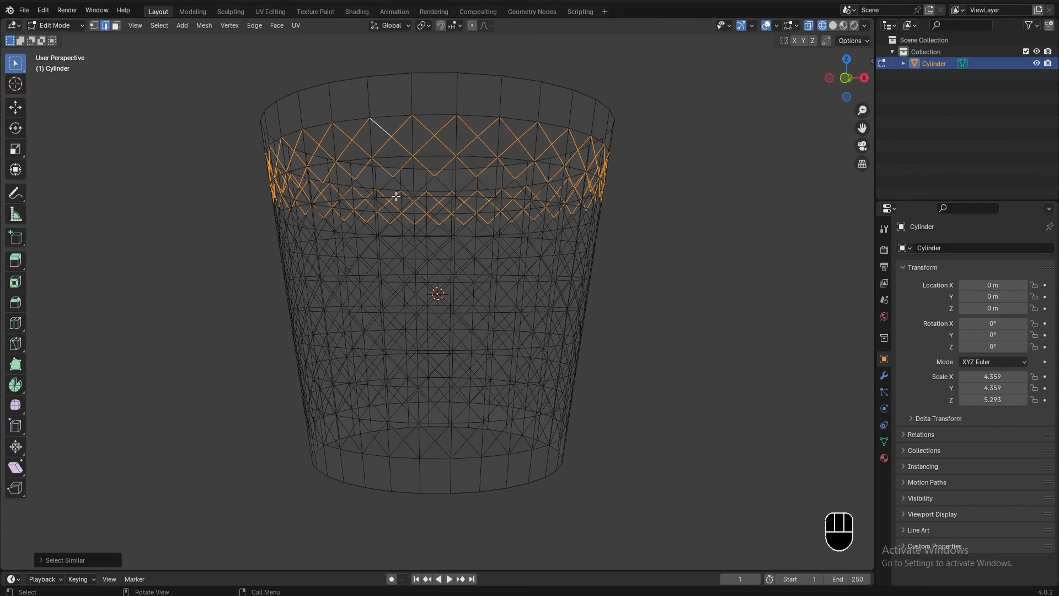
pyautogui.scroll(-2, 396, 196)
pyautogui.moveTo(396, 196); pyautogui.dragTo(386, 235, button='middle')
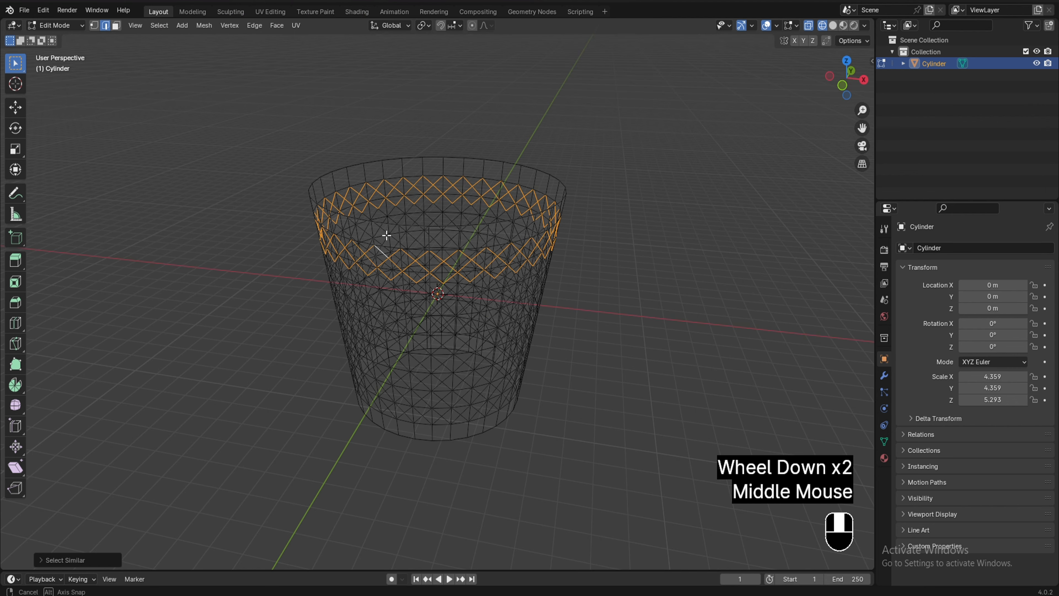
pyautogui.press('KP_1')
pyautogui.scroll(2, 423, 249)
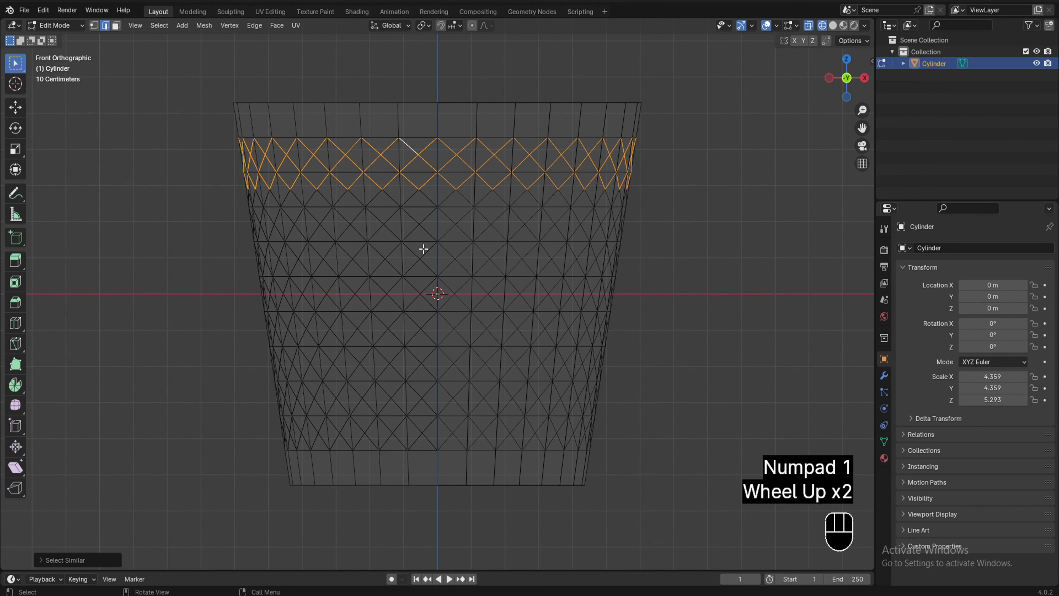
pyautogui.scroll(1, 423, 248)
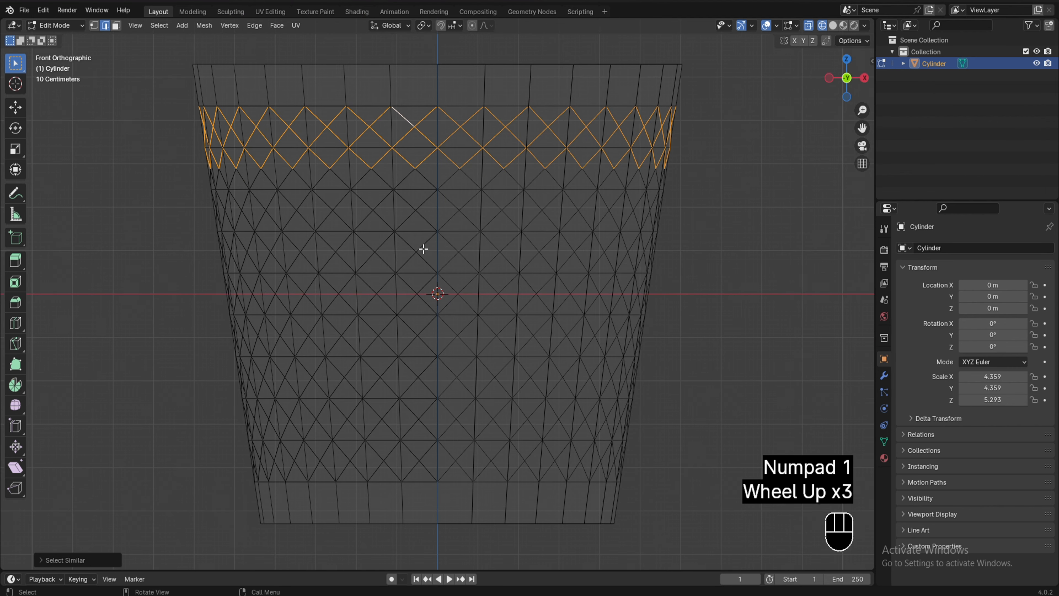
pyautogui.keyDown('shift'); pyautogui.click(365, 203); pyautogui.keyUp('shift')
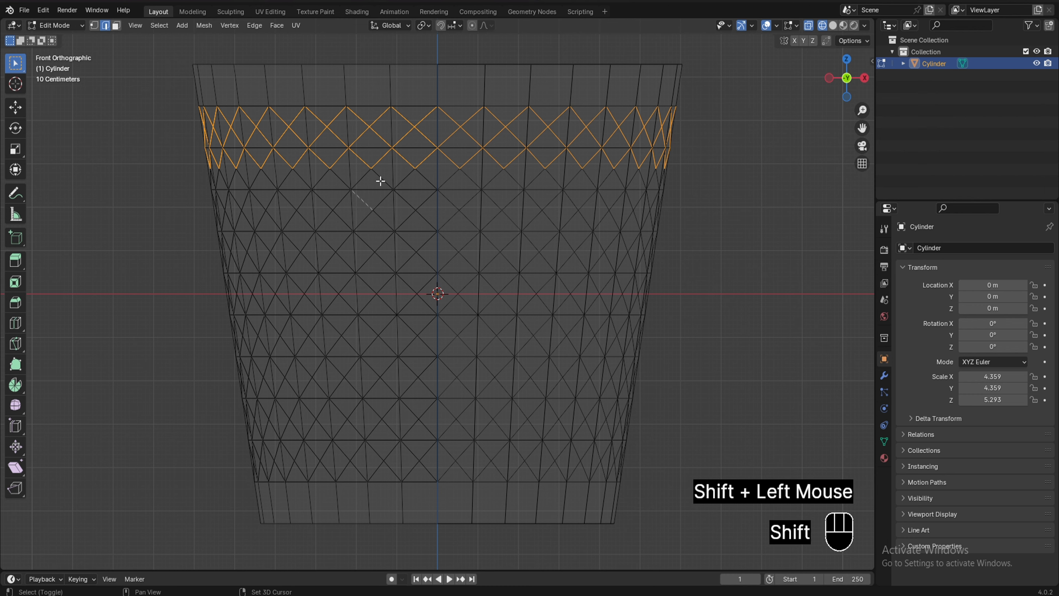
pyautogui.moveTo(379, 180); pyautogui.dragTo(359, 219, button='middle')
pyautogui.press('KP_1')
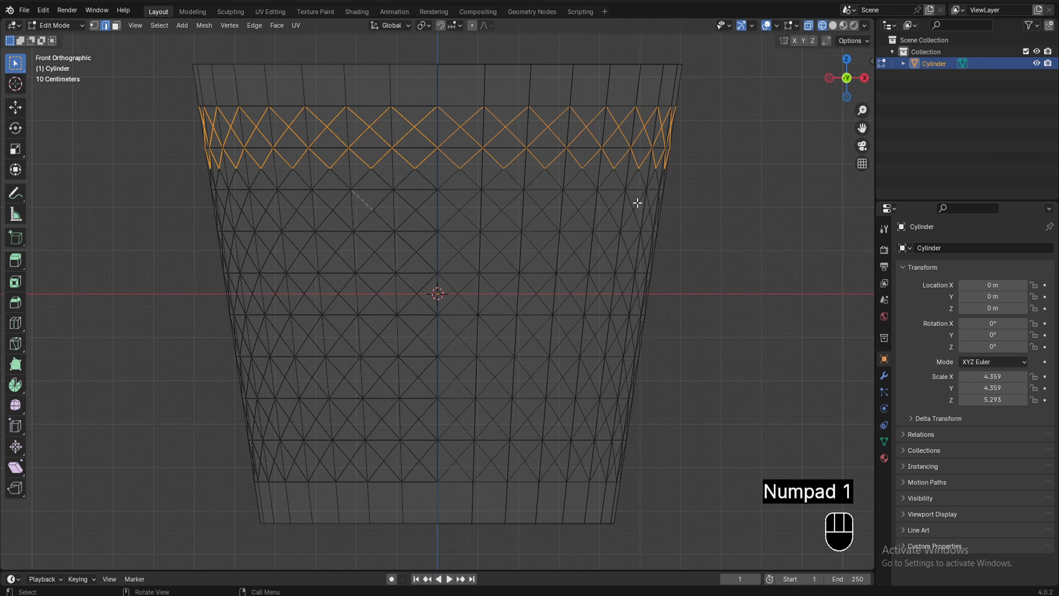
pyautogui.click(205, 227)
pyautogui.hotkey('ctrl', 'z')
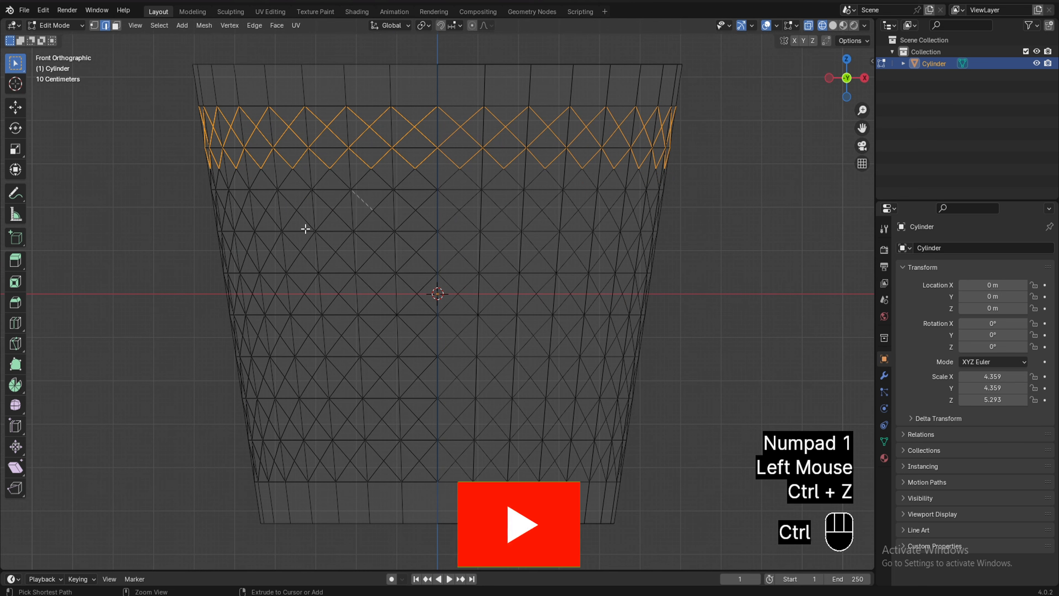
pyautogui.hotkey('ctrl', 'z')
# Step: Add one diagonal edge each from the third and second lattice rows, and extend the selection to edges of similar length
pyautogui.keyDown('shift'); pyautogui.click(365, 203); pyautogui.keyUp('shift')
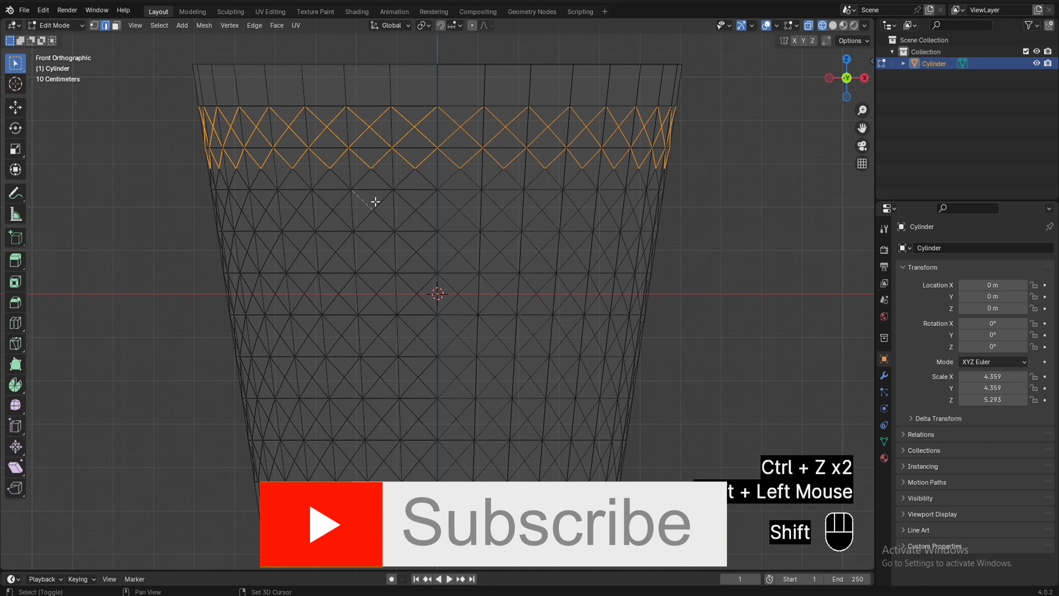
pyautogui.keyDown('shift'); pyautogui.click(382, 180); pyautogui.keyUp('shift')
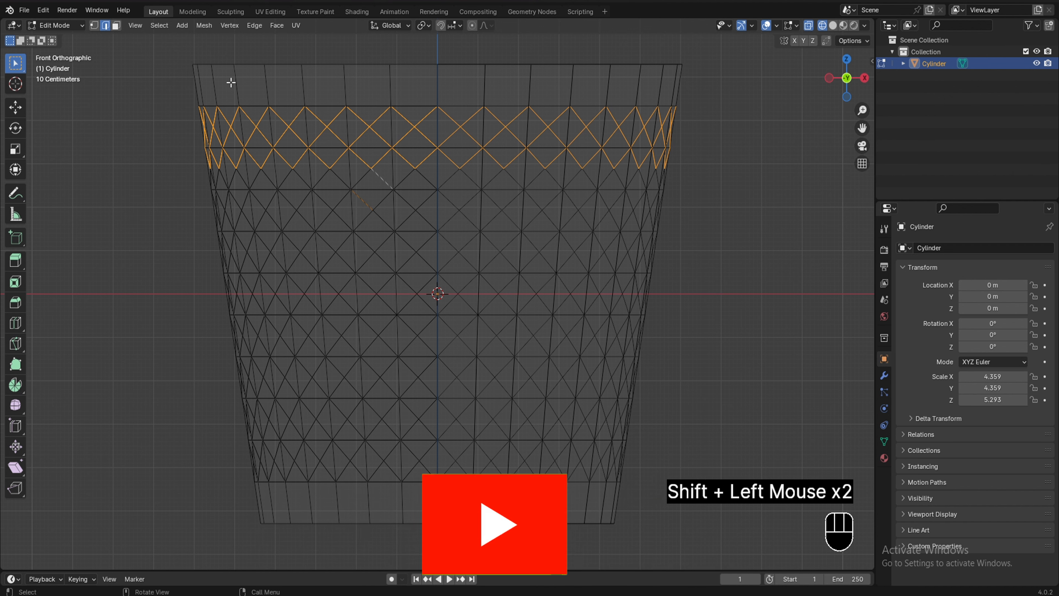
pyautogui.click(157, 27)
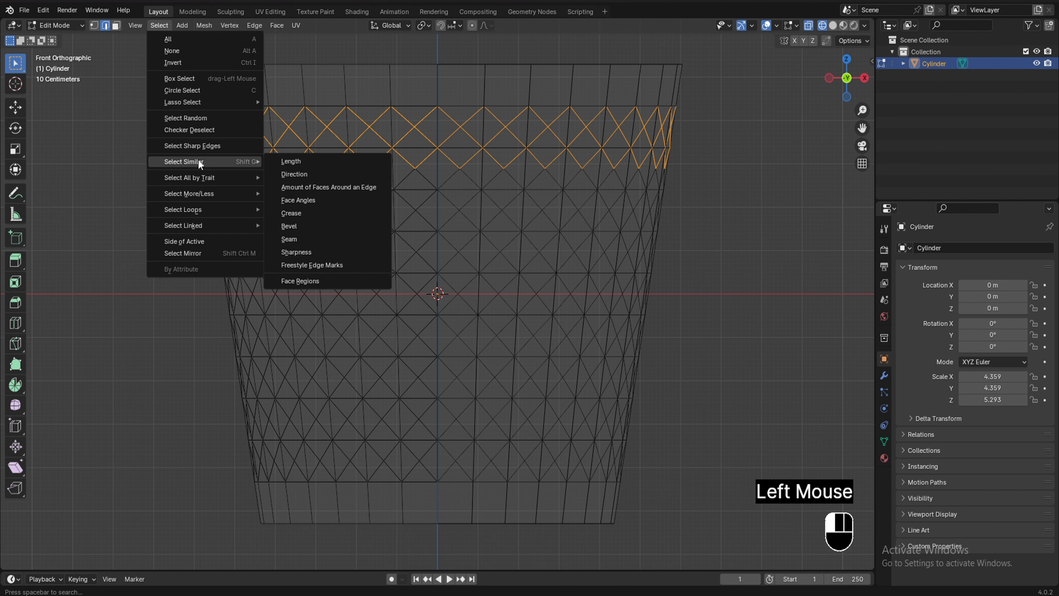
pyautogui.click(286, 162)
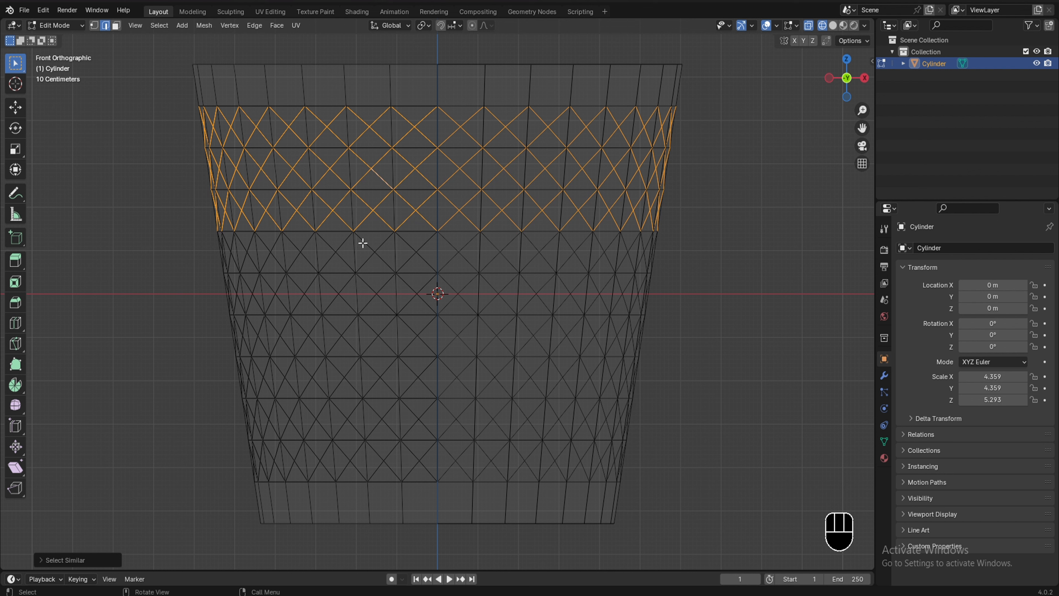
# Step: Add two diagonal edges from the sixth lattice row, just below the middle, and extend the selection to edges of similar length
pyautogui.keyDown('shift'); pyautogui.click(383, 317); pyautogui.keyUp('shift')
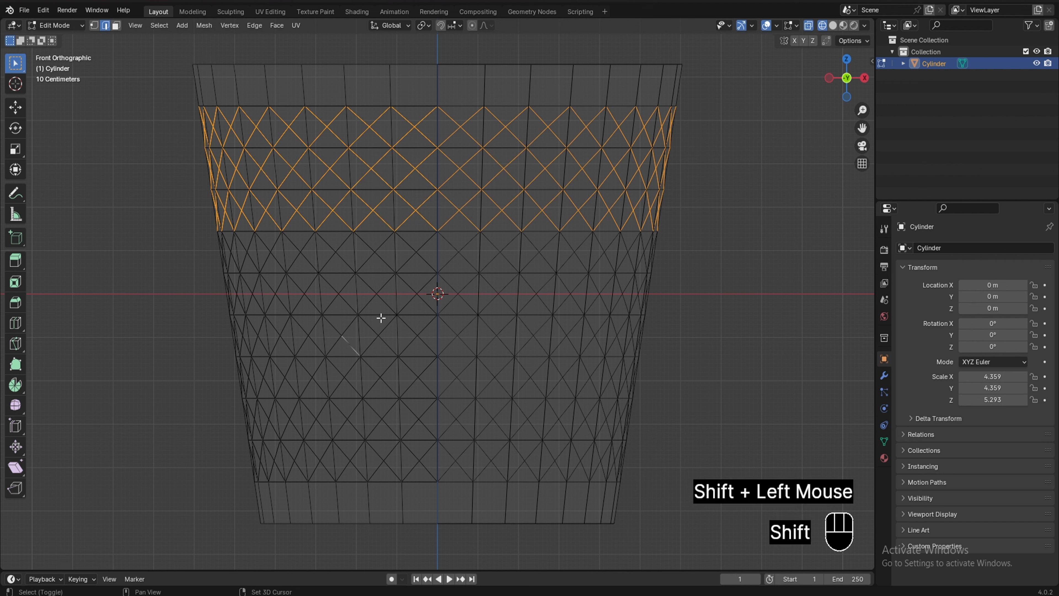
pyautogui.keyDown('shift'); pyautogui.click(371, 324); pyautogui.keyUp('shift')
pyautogui.rightClick(376, 322)
pyautogui.press('Escape')
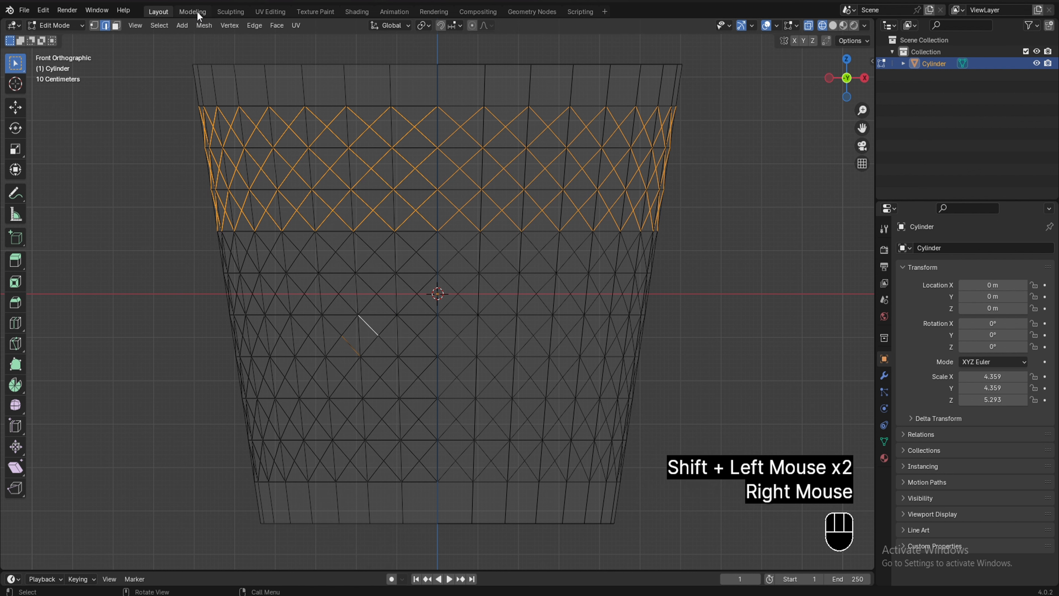
pyautogui.click(159, 25)
pyautogui.moveTo(197, 160)
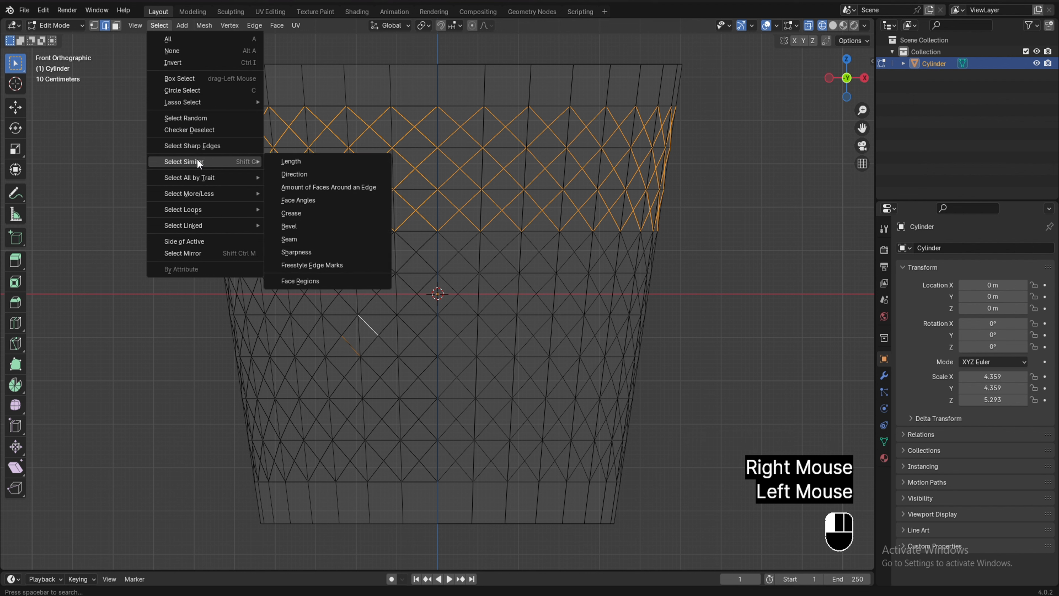
pyautogui.click(277, 157)
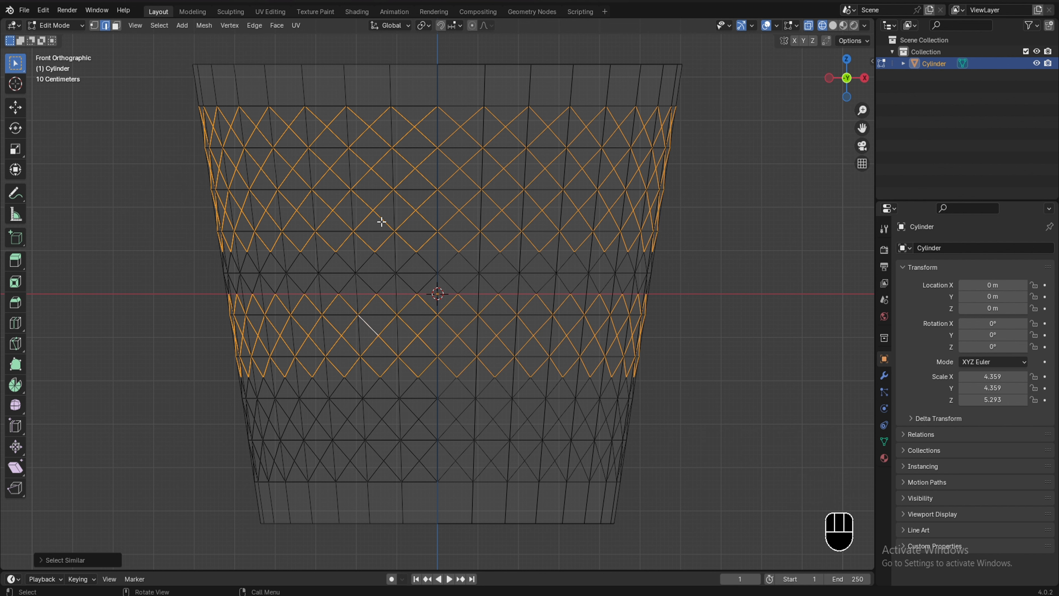
# Step: Add an upper and a lower diagonal edge from the bottom lattice row and extend the selection to edges of similar length
pyautogui.keyDown('shift'); pyautogui.click(361, 466); pyautogui.keyUp('shift')
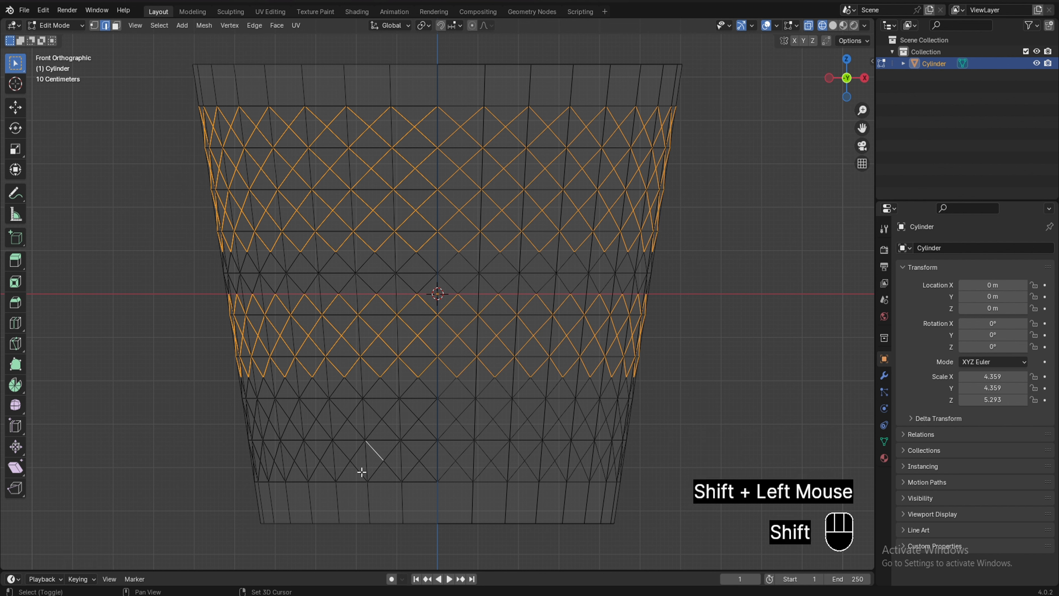
pyautogui.keyDown('shift'); pyautogui.click(359, 469); pyautogui.keyUp('shift')
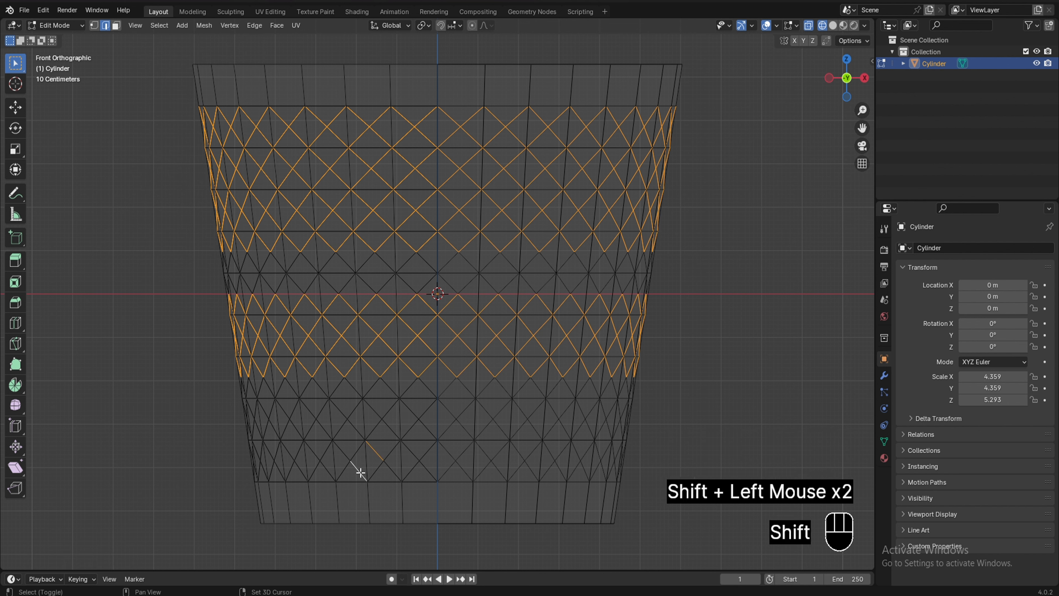
pyautogui.click(158, 25)
pyautogui.moveTo(197, 163)
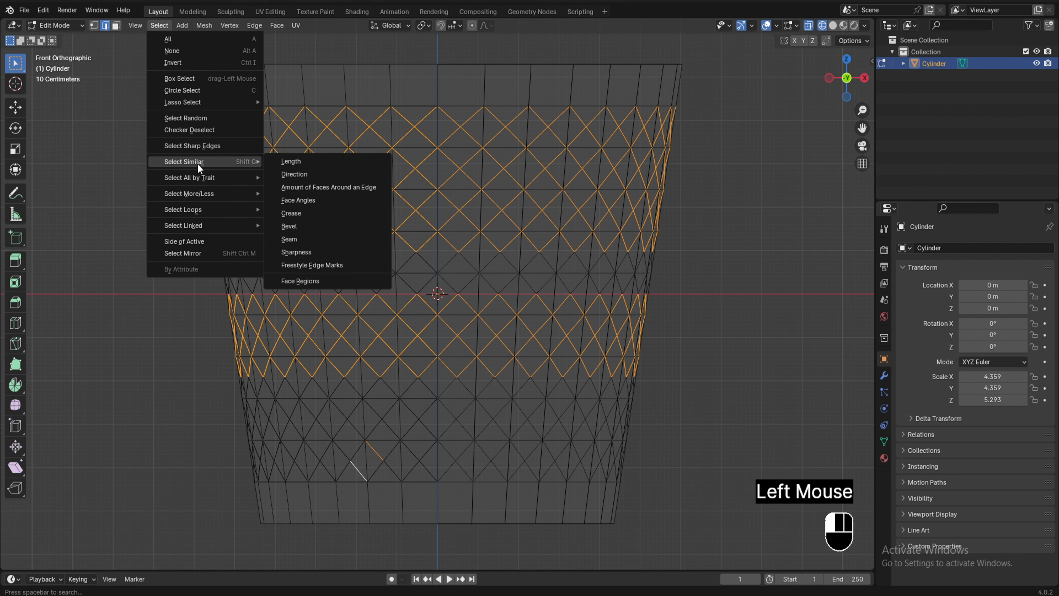
pyautogui.click(311, 163)
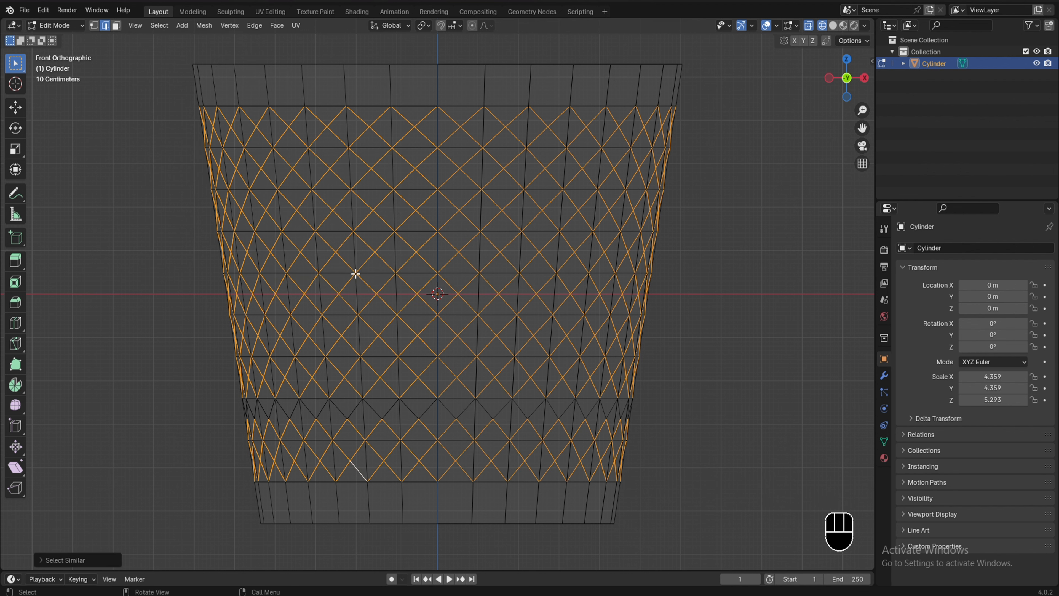
# Step: Add one upper diagonal edge from the second lattice row above the bottom band, and extend the selection to edges of similar length
pyautogui.keyDown('shift'); pyautogui.click(373, 415); pyautogui.keyUp('shift')
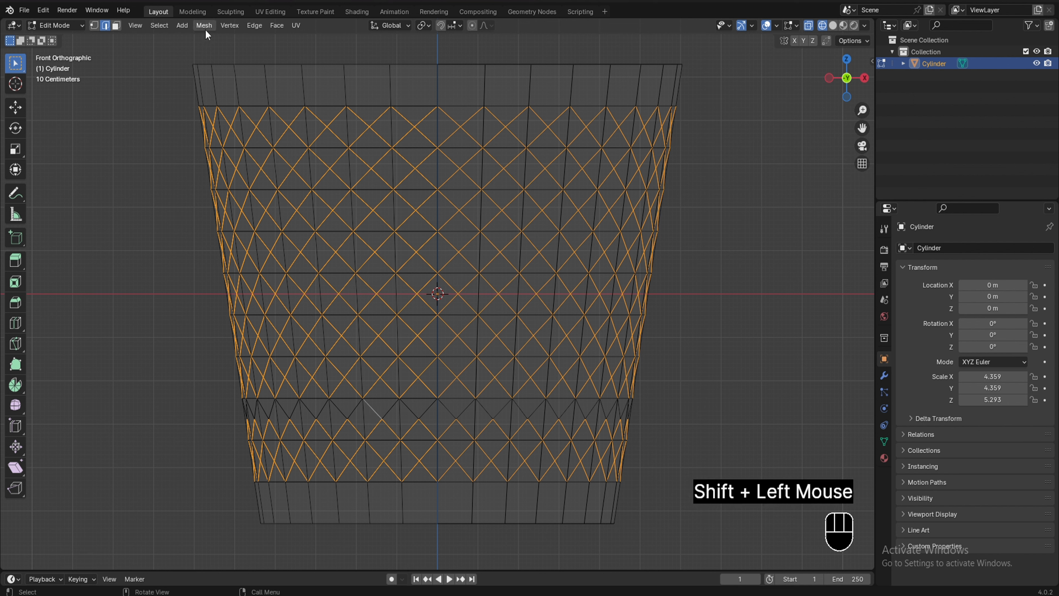
pyautogui.click(158, 26)
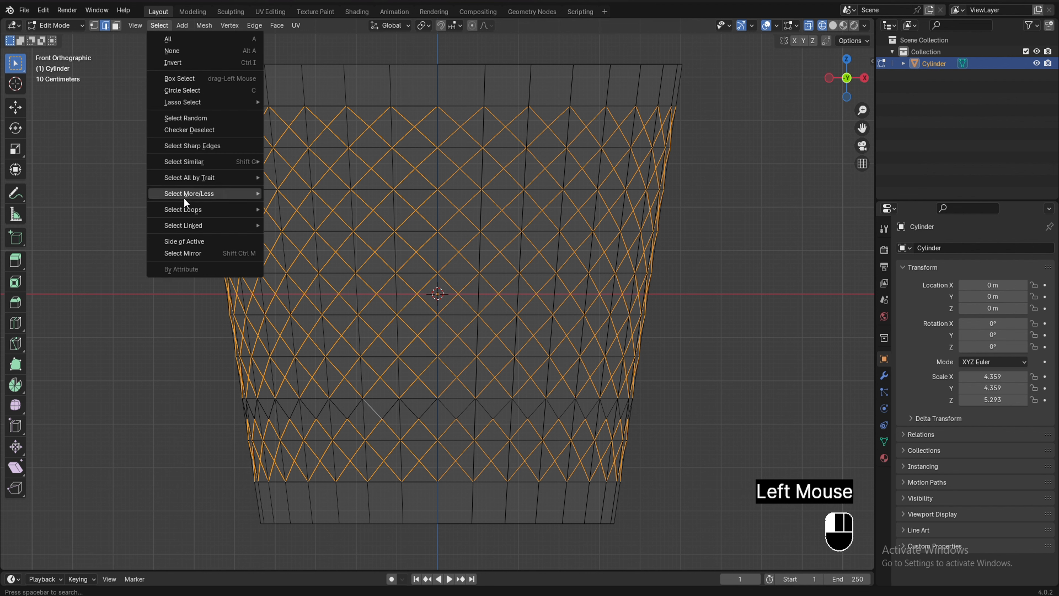
pyautogui.moveTo(194, 161)
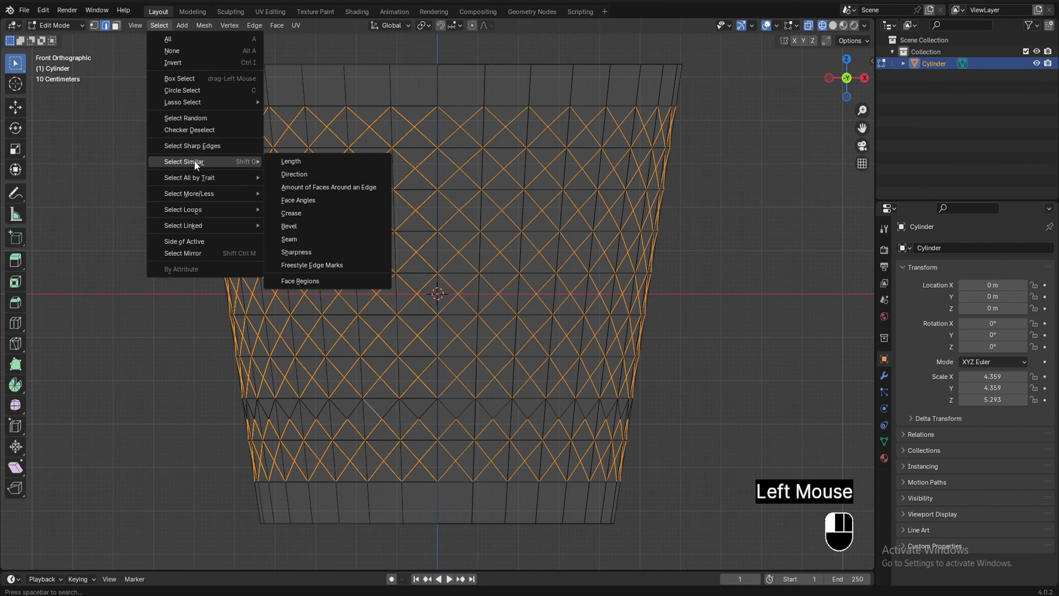
pyautogui.click(316, 162)
pyautogui.scroll(-1, 446, 250)
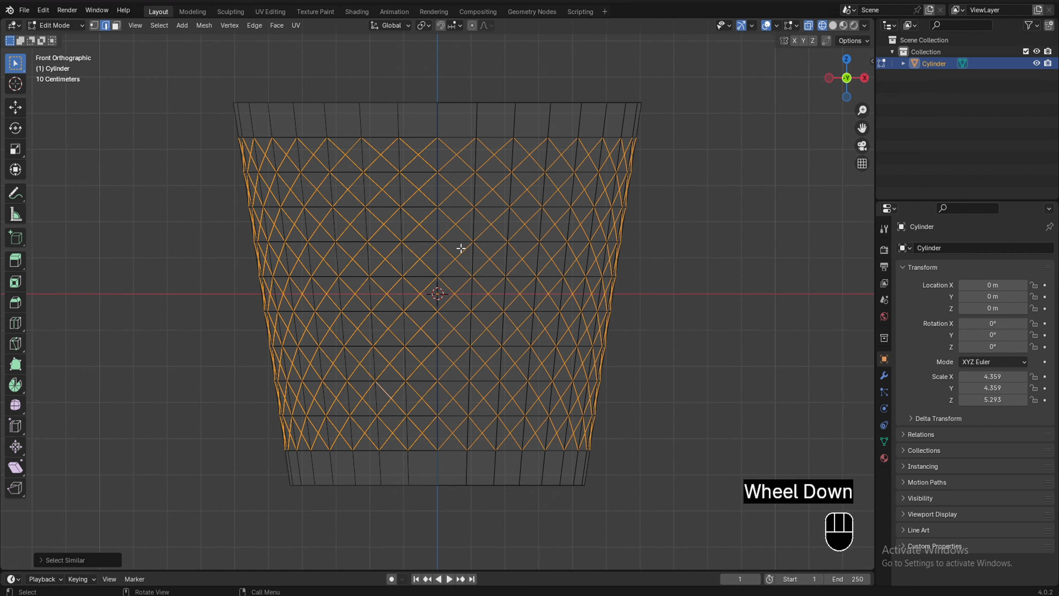
pyautogui.moveTo(461, 249); pyautogui.dragTo(395, 272, button='middle')
pyautogui.press('KP_1')
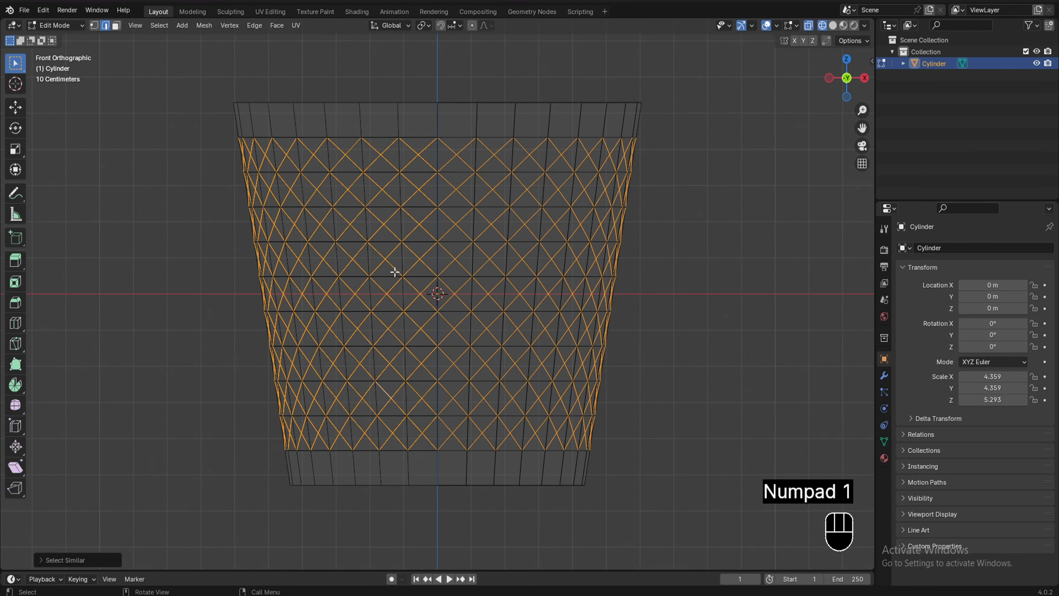
# Step: Invert the selection, and deselect the edges of the top and bottom bands so only the lattice's horizontal and vertical edges are selected
pyautogui.scroll(1, 395, 272)
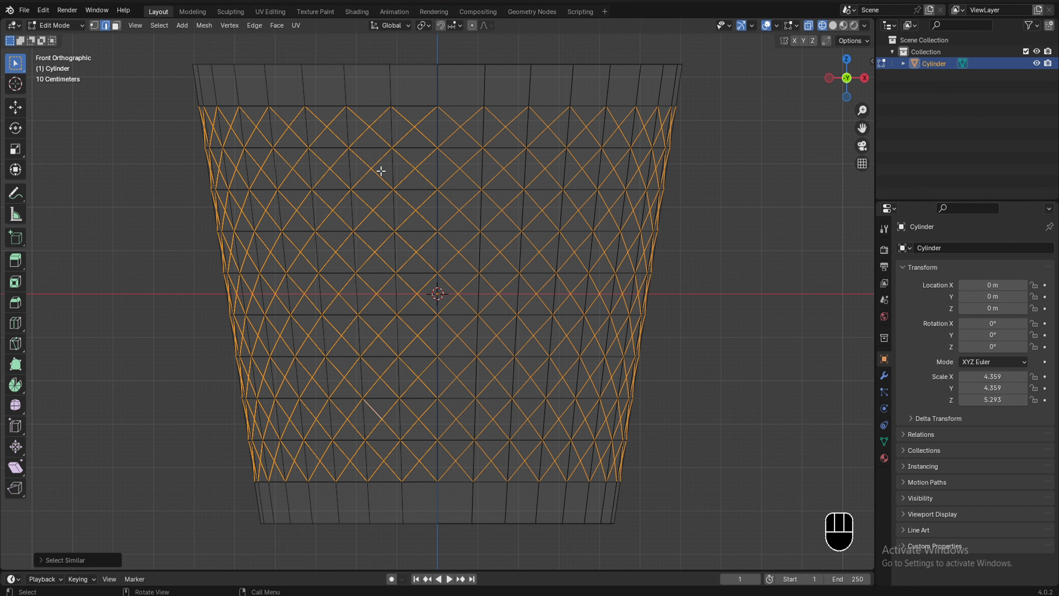
pyautogui.scroll(1, 382, 173)
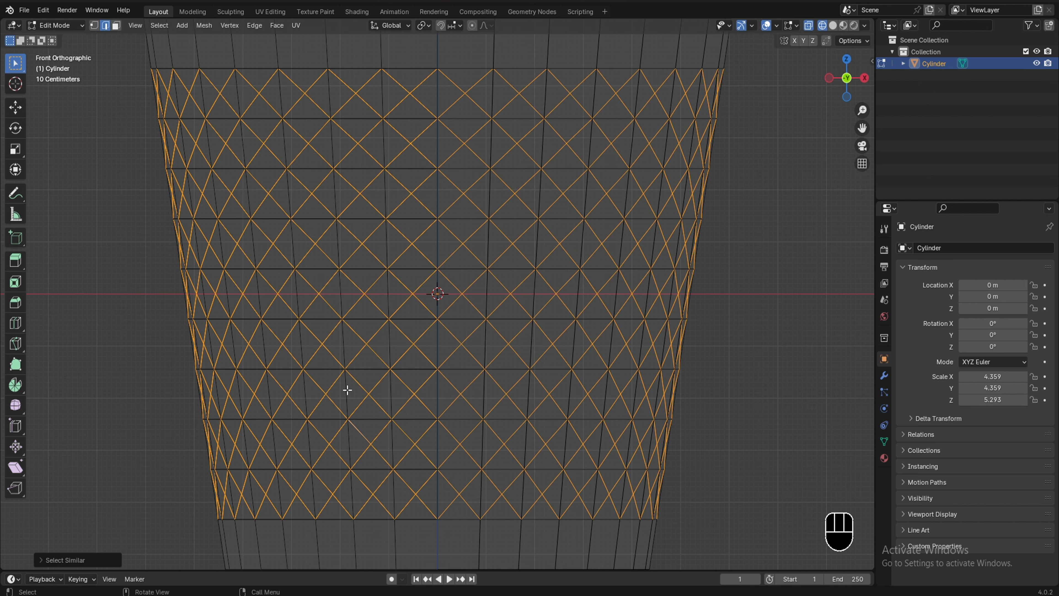
pyautogui.scroll(-2, 412, 292)
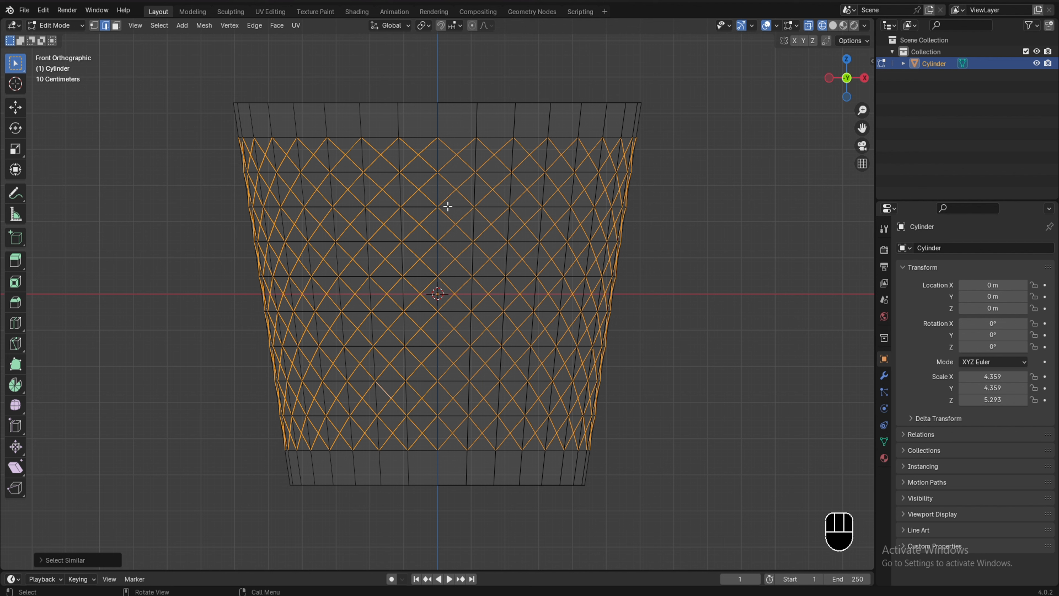
pyautogui.hotkey('ctrl', 'i')
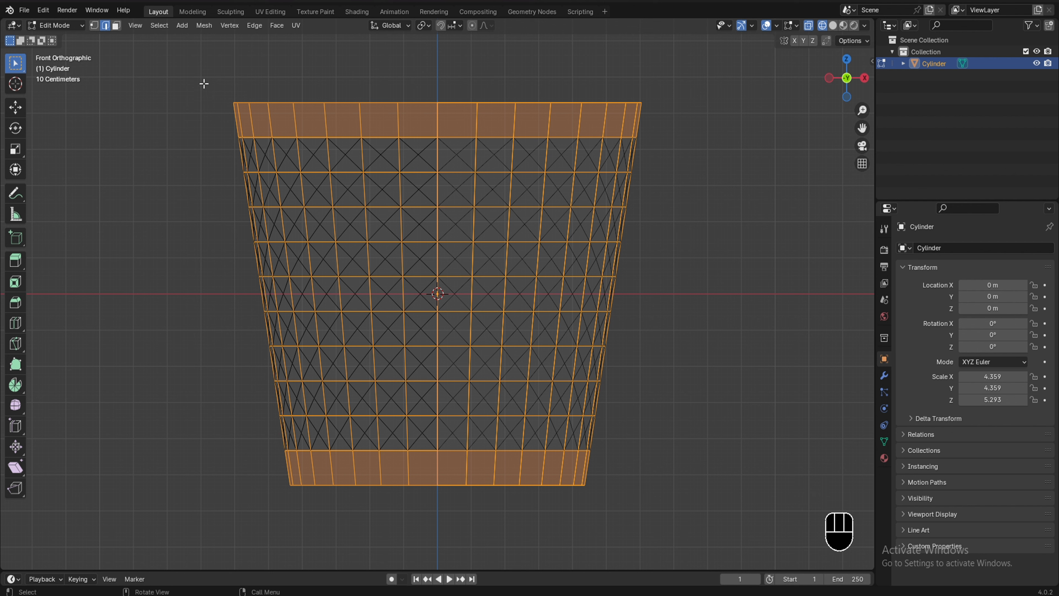
pyautogui.keyDown('ctrl'); pyautogui.moveTo(194, 58); pyautogui.dragTo(714, 123); pyautogui.keyUp('ctrl')
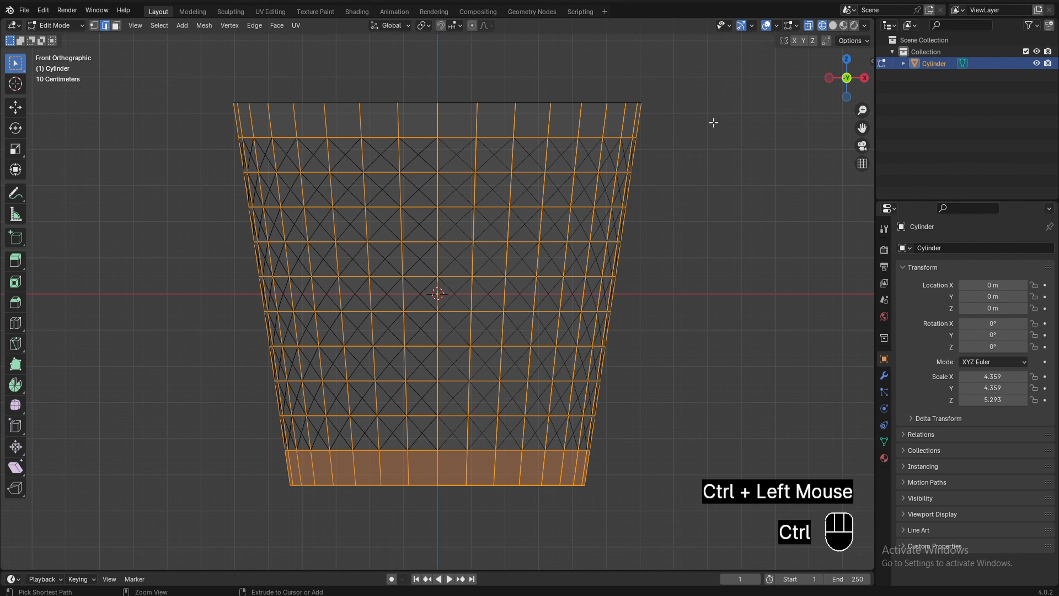
pyautogui.keyDown('ctrl'); pyautogui.moveTo(196, 76); pyautogui.dragTo(715, 122); pyautogui.keyUp('ctrl')
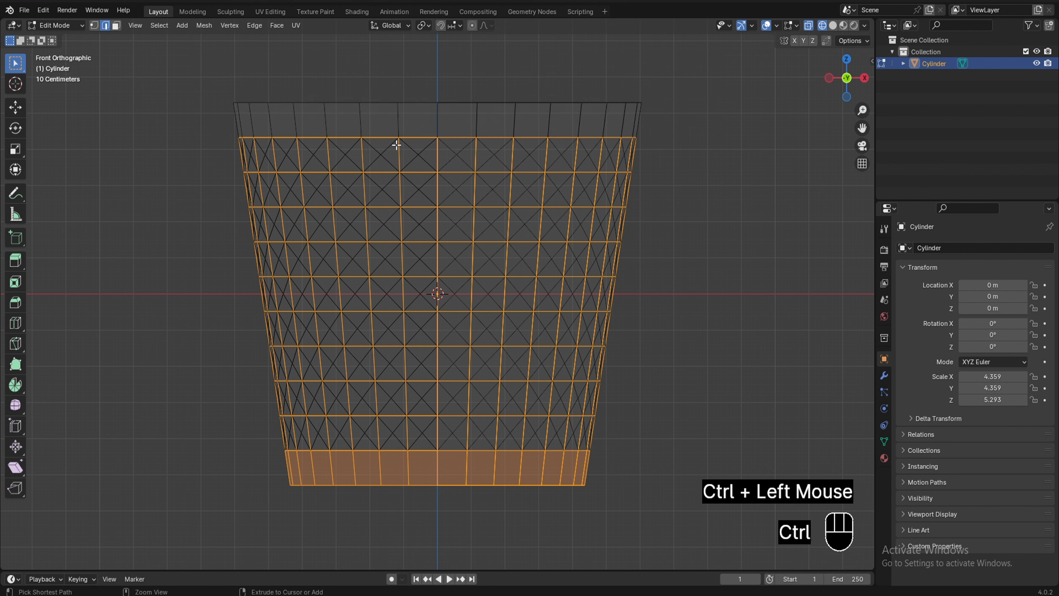
pyautogui.keyDown('ctrl'); pyautogui.moveTo(271, 460); pyautogui.dragTo(737, 559); pyautogui.keyUp('ctrl')
pyautogui.keyDown('ctrl'); pyautogui.moveTo(241, 455); pyautogui.dragTo(752, 540); pyautogui.keyUp('ctrl')
pyautogui.scroll(-2, 499, 484)
pyautogui.scroll(1, 496, 483)
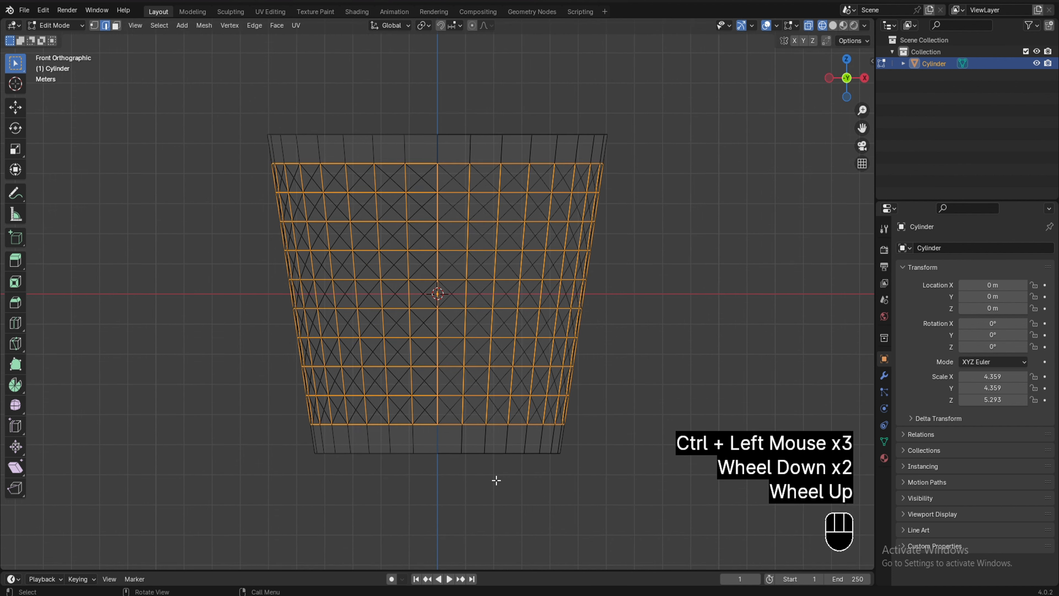
pyautogui.scroll(1, 399, 344)
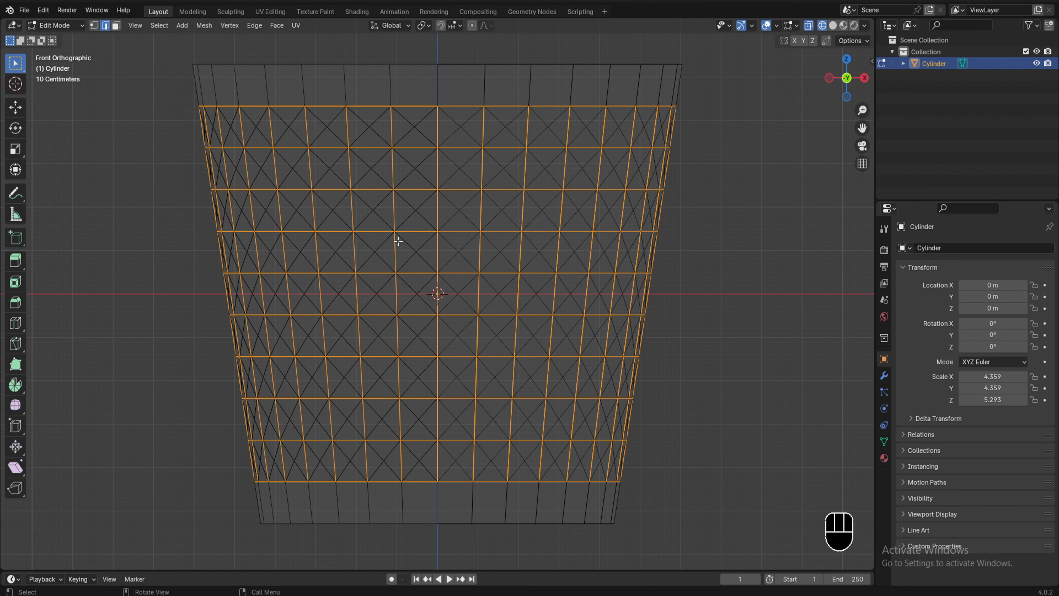
# Step: Try to delete the selected horizontal and vertical edges of the lattice
pyautogui.press('x')
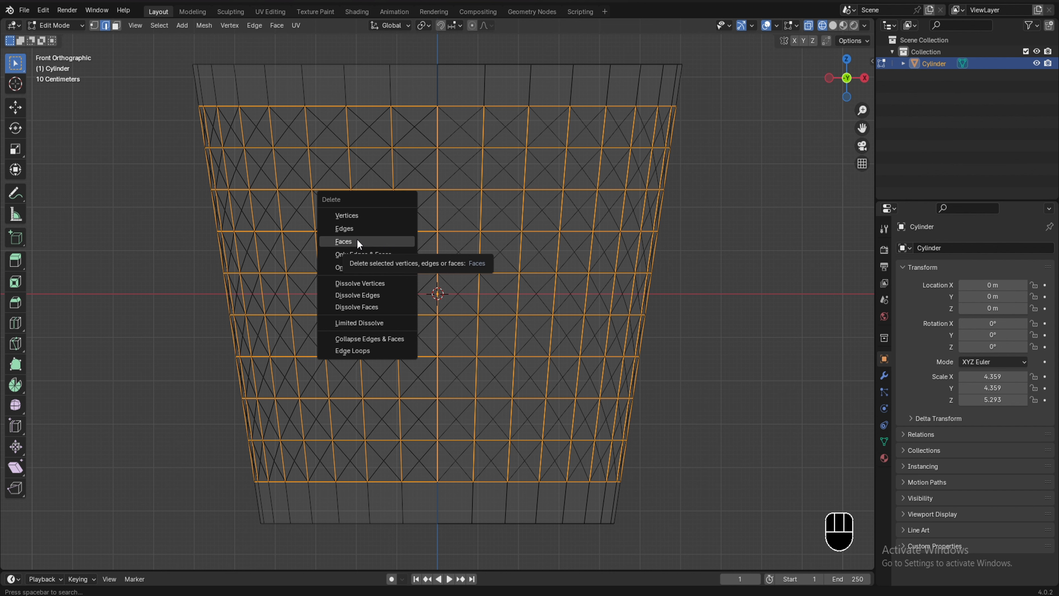
pyautogui.click(365, 229)
pyautogui.scroll(-3, 435, 260)
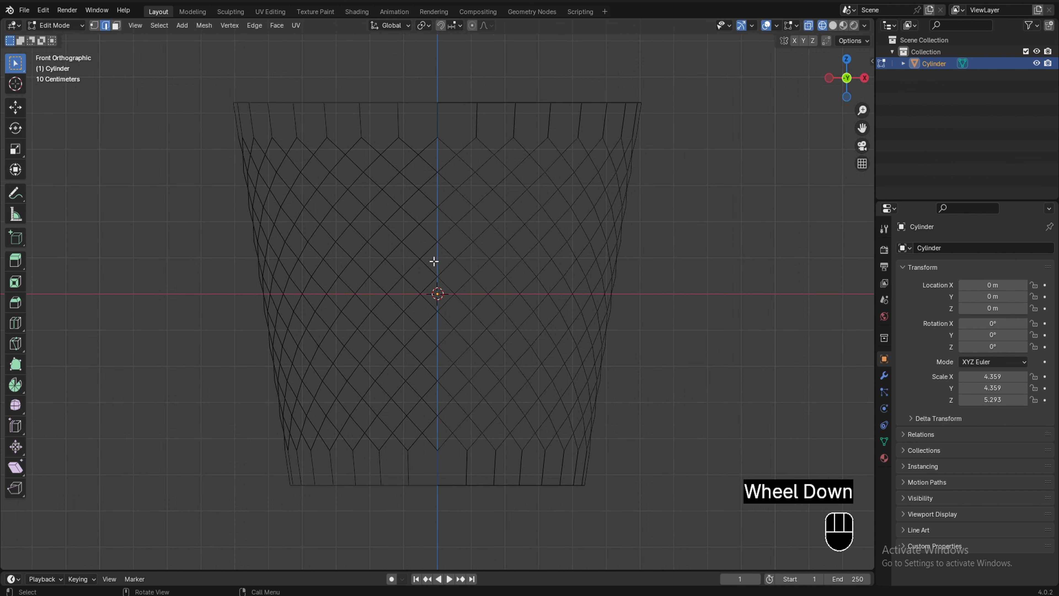
pyautogui.scroll(1, 433, 262)
pyautogui.scroll(2, 433, 262)
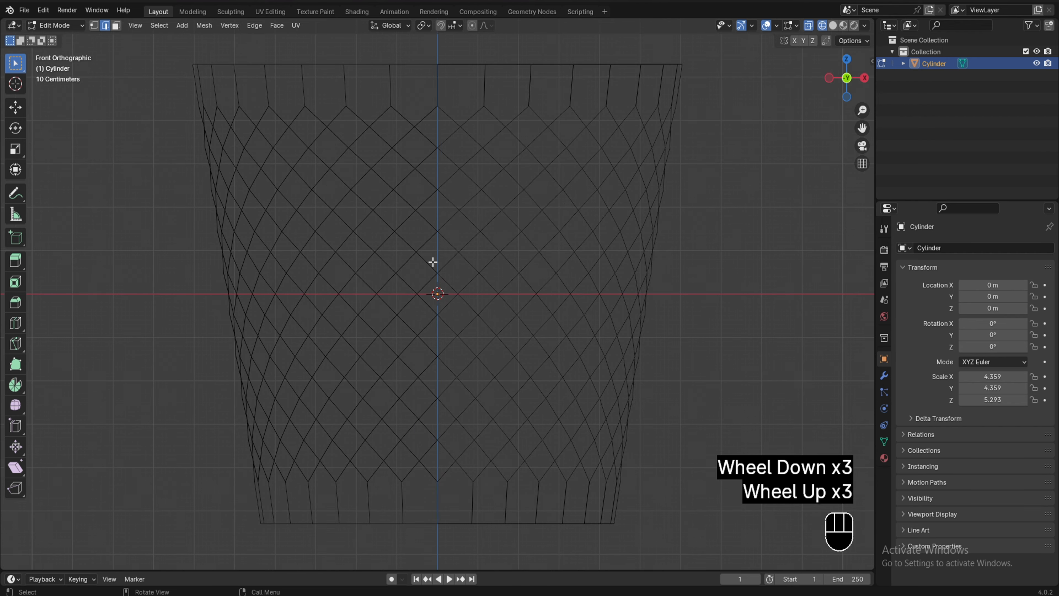
pyautogui.scroll(-1, 433, 261)
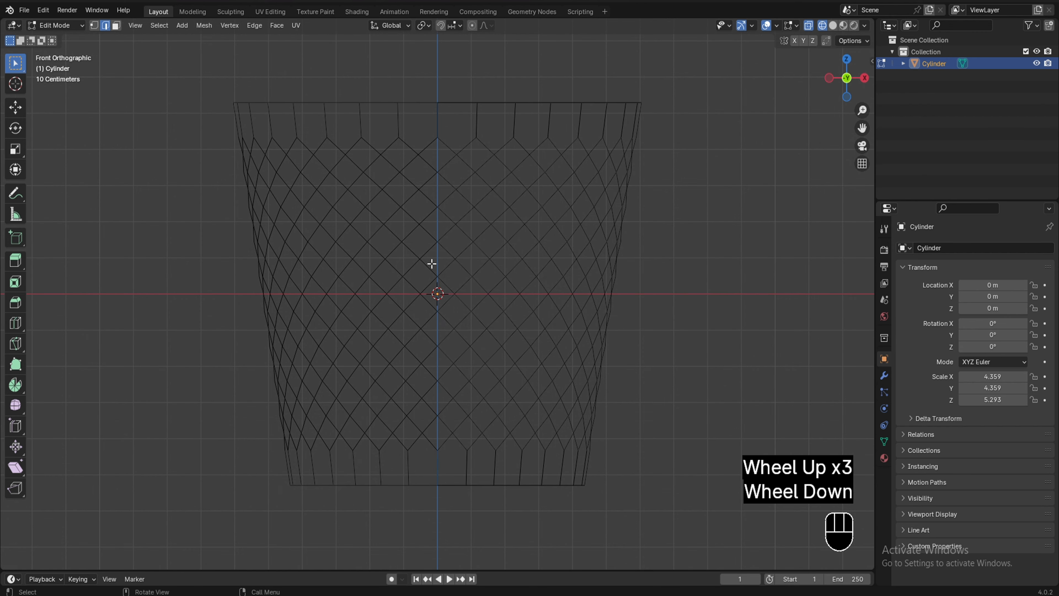
# Step: Display the basket in solid shading and undo the edge deletion
pyautogui.click(833, 26)
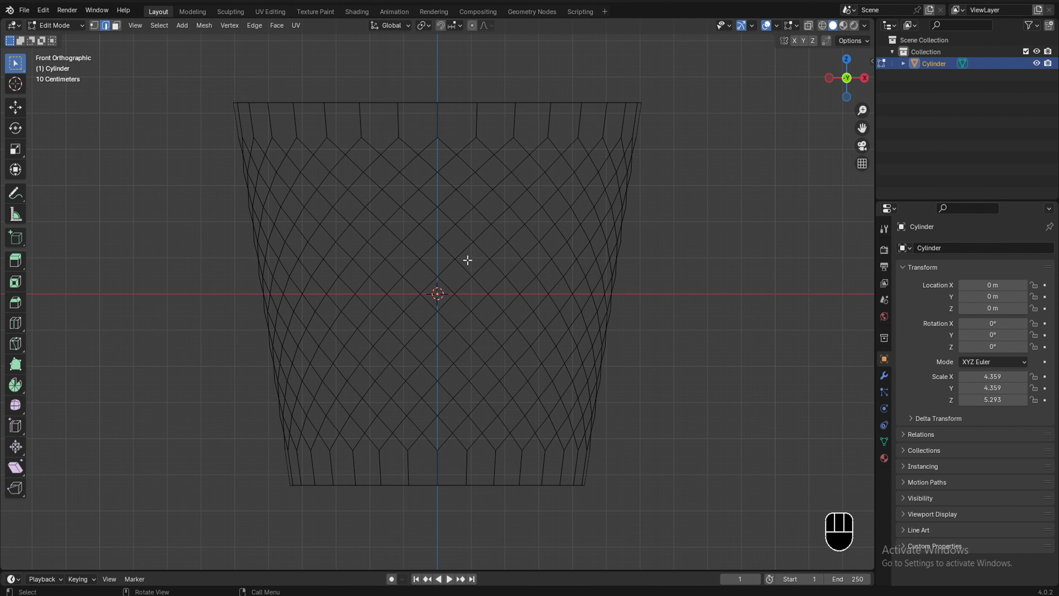
pyautogui.scroll(-1, 414, 271)
pyautogui.scroll(1, 415, 272)
pyautogui.scroll(-1, 414, 271)
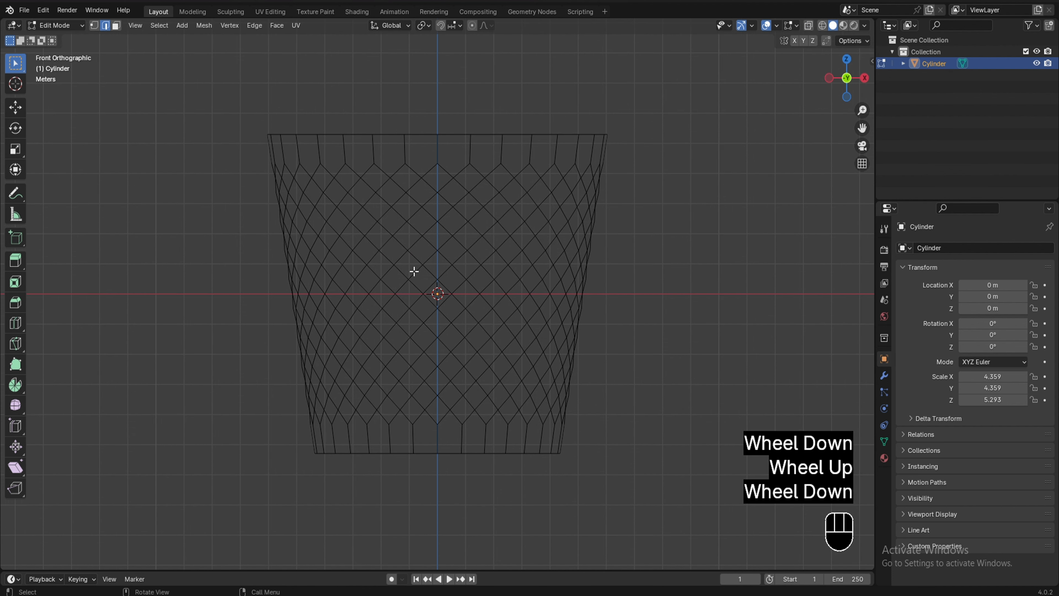
pyautogui.moveTo(660, 133); pyautogui.dragTo(460, 277, button='middle')
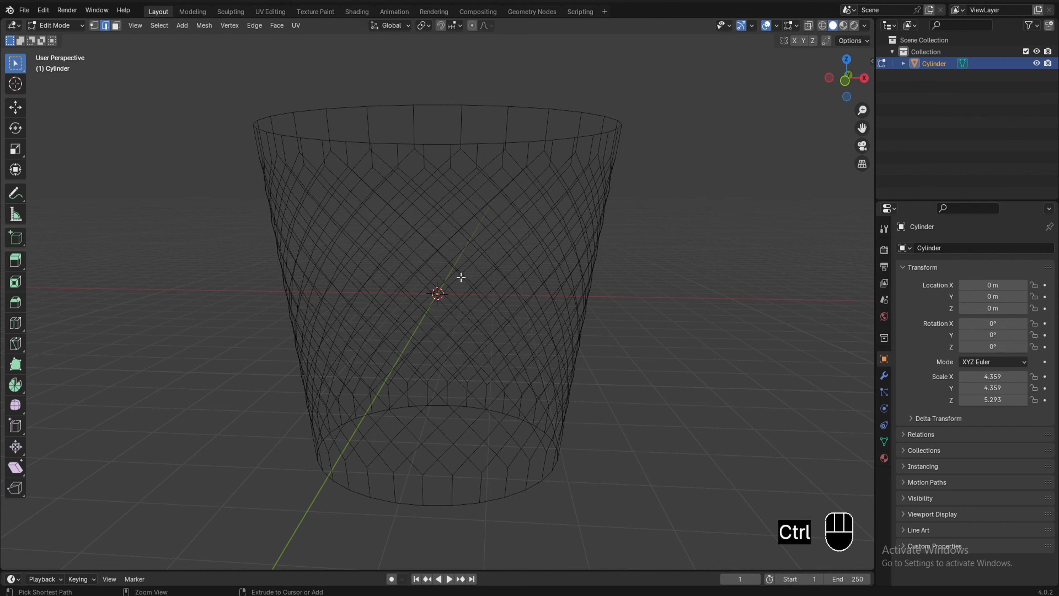
pyautogui.hotkey('ctrl', 'z')
# Step: Dissolve the selected horizontal and vertical edges to leave diamond-shaped faces around the basket wall
pyautogui.moveTo(461, 277)
pyautogui.mouseDown(button='middle')
pyautogui.moveTo(477, 296)
pyautogui.moveTo(464, 281)
pyautogui.moveTo(475, 286)
pyautogui.moveTo(476, 267)
pyautogui.mouseUp(button='middle')
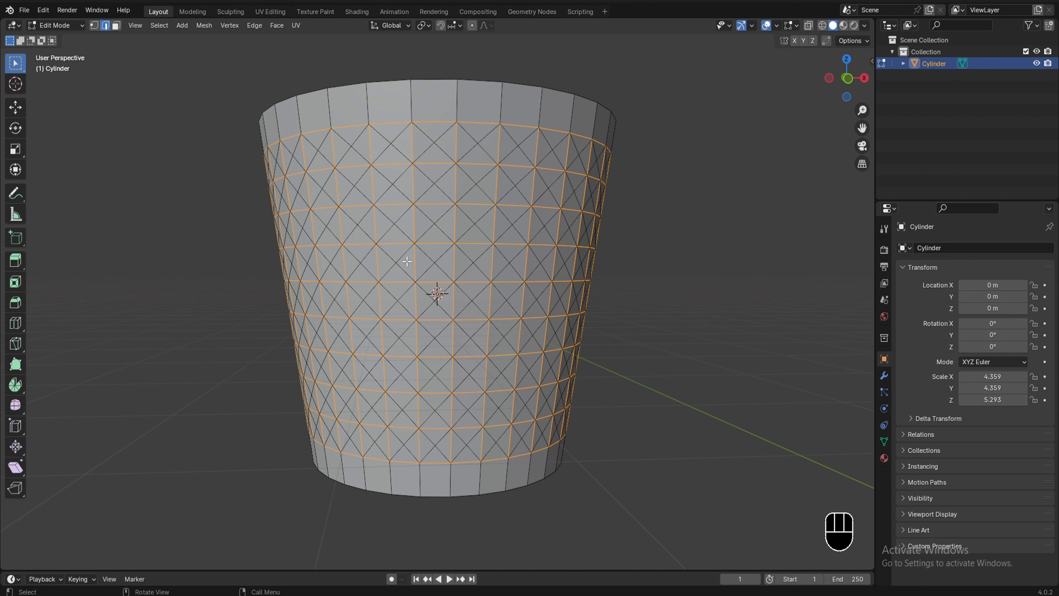
pyautogui.hotkey('ctrl', 'Delete')
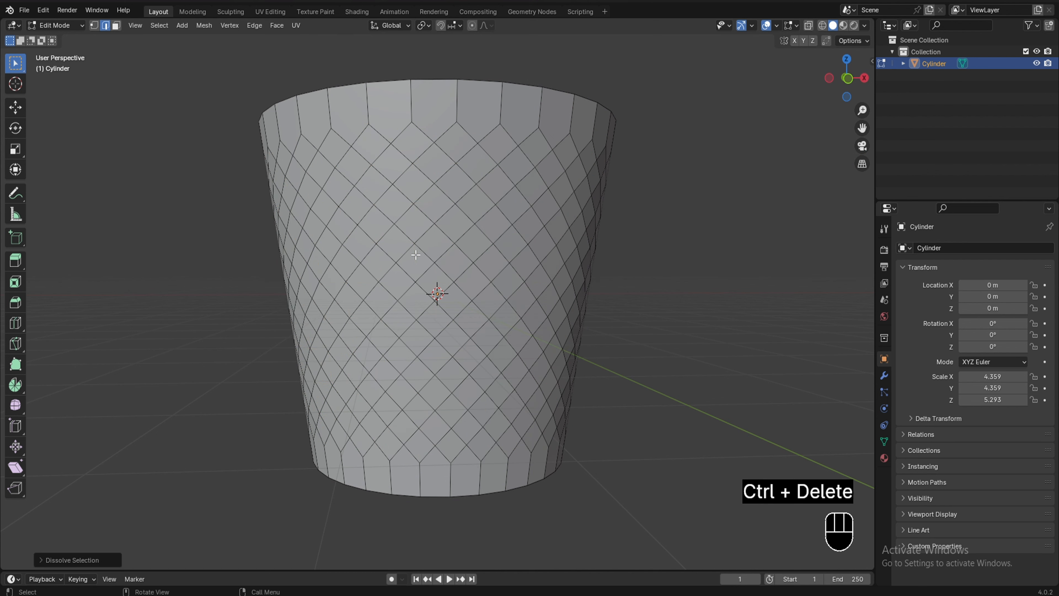
pyautogui.scroll(-2, 417, 254)
pyautogui.moveTo(416, 255); pyautogui.dragTo(444, 314, button='middle')
pyautogui.scroll(2, 445, 315)
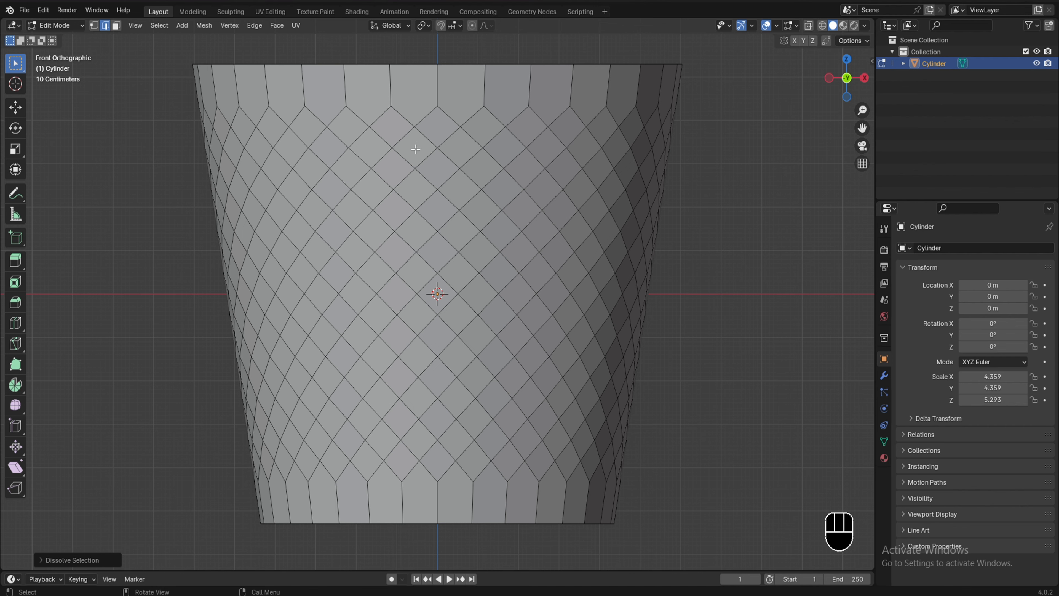
pyautogui.scroll(-1, 336, 265)
pyautogui.scroll(1, 340, 272)
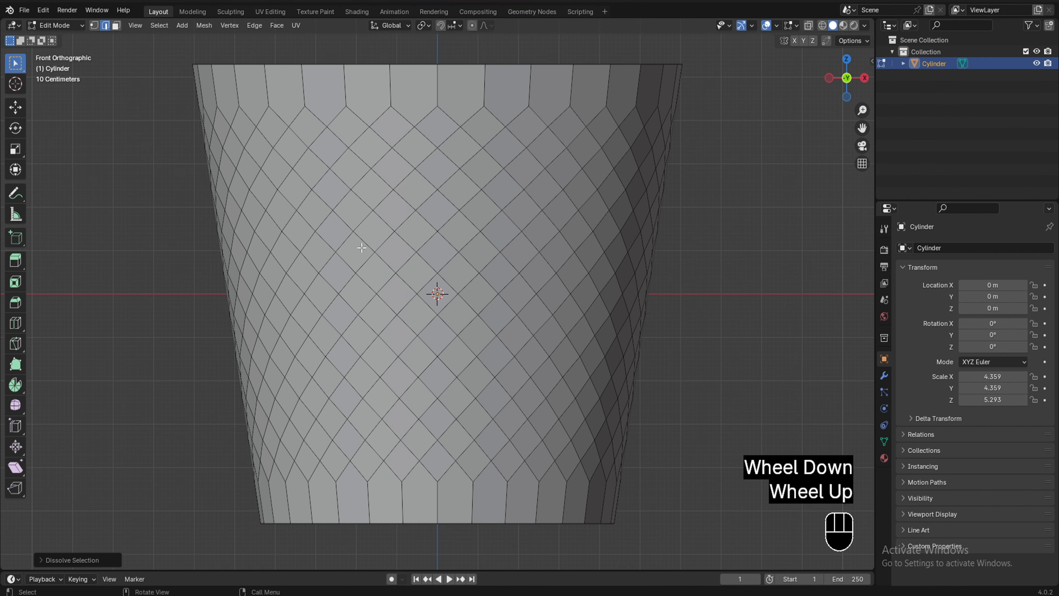
pyautogui.scroll(-2, 335, 254)
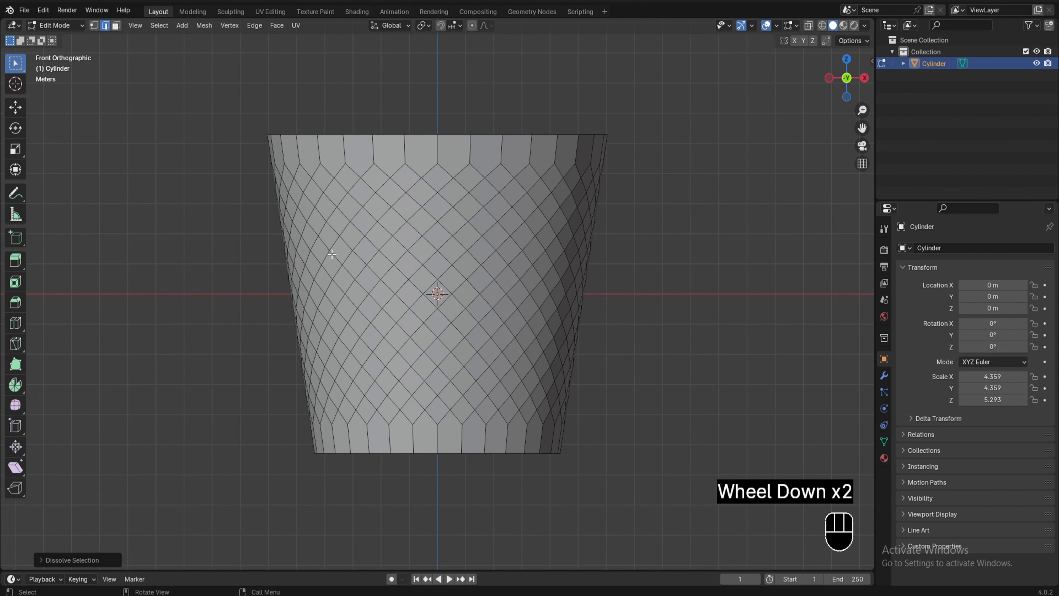
# Step: With X-ray on, select all diamond faces between the top and bottom bands and inset them individually by about 0.025 m
pyautogui.click(809, 27)
pyautogui.moveTo(220, 157); pyautogui.dragTo(749, 433)
pyautogui.moveTo(445, 356); pyautogui.dragTo(369, 373, button='middle')
pyautogui.press('KP_1')
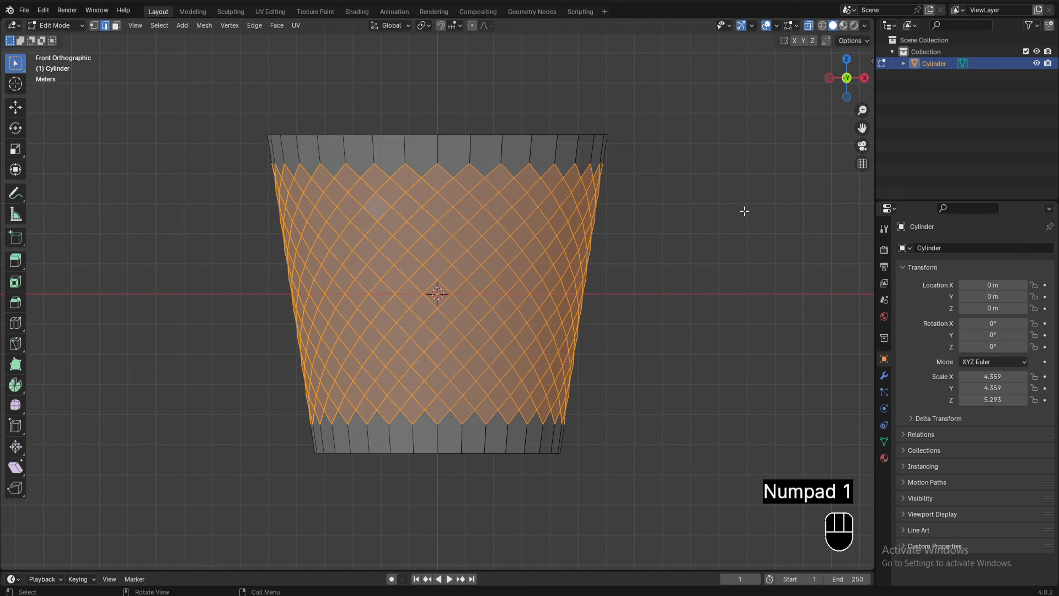
pyautogui.press('i')
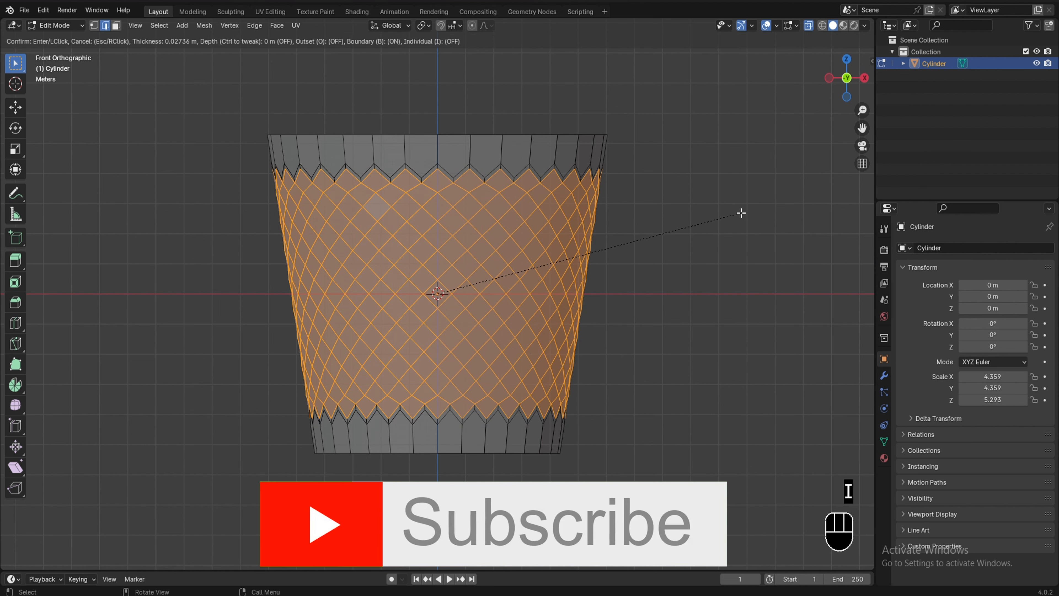
pyautogui.press('i')
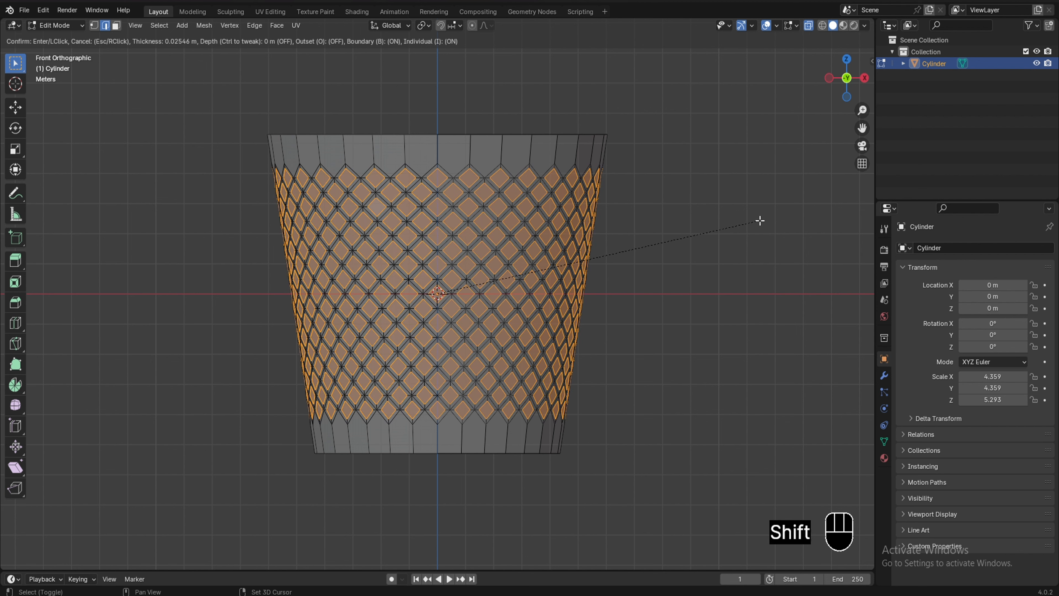
pyautogui.keyDown('shift'); pyautogui.click(760, 220); pyautogui.keyUp('shift')
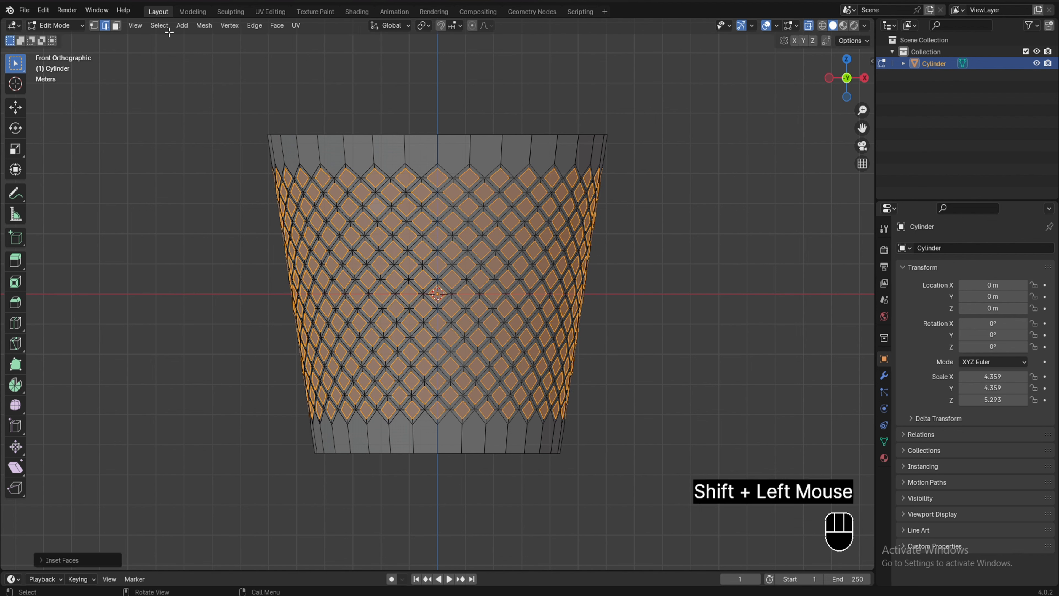
# Step: Switch to face selection and delete the inset diamond faces to open holes in the basket wall
pyautogui.click(116, 26)
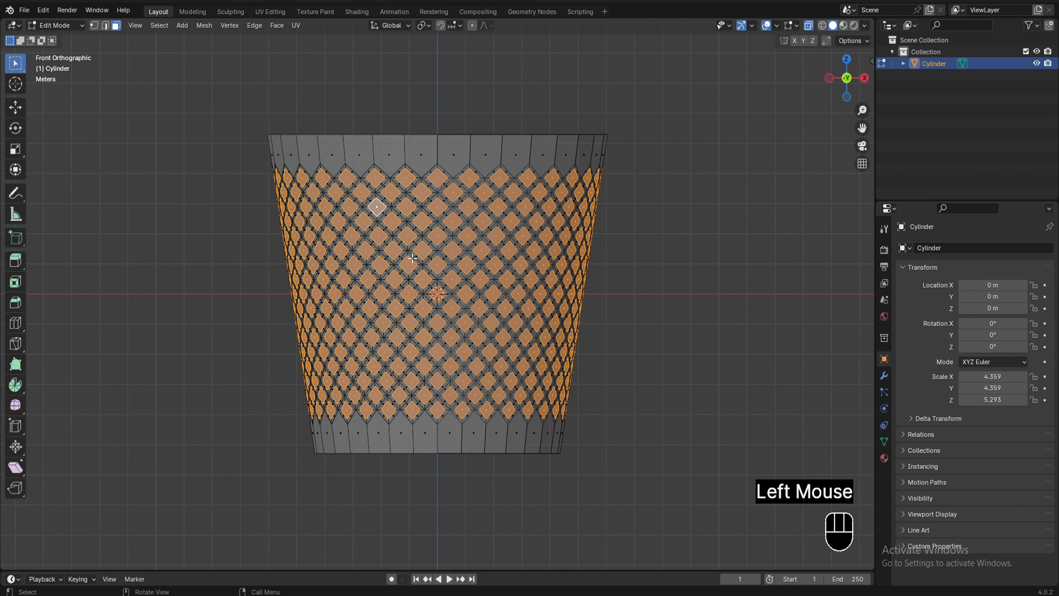
pyautogui.press('x')
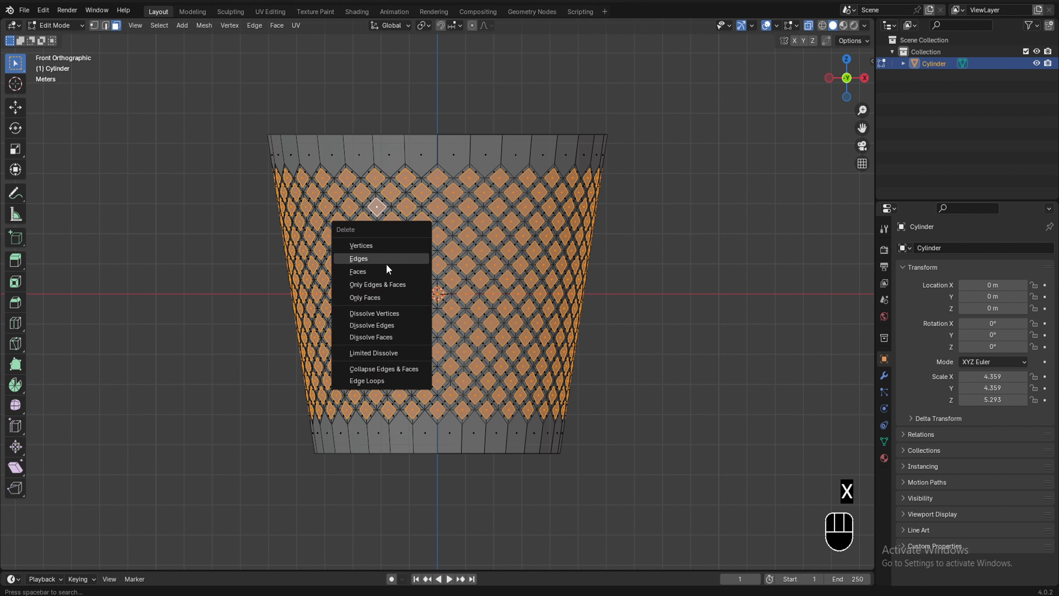
pyautogui.click(381, 272)
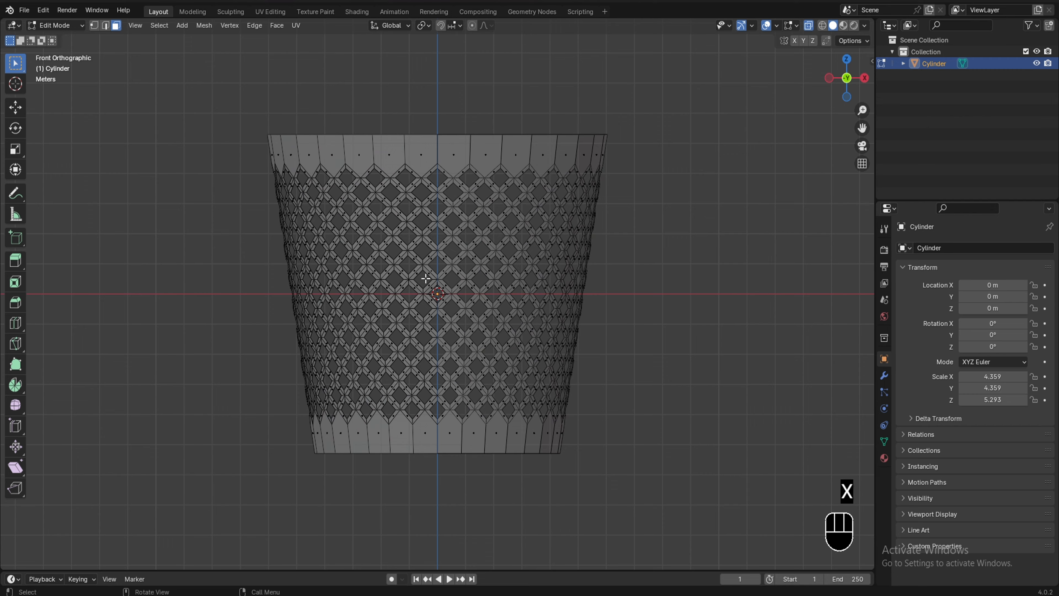
pyautogui.scroll(-2, 423, 279)
pyautogui.scroll(2, 427, 295)
pyautogui.moveTo(426, 295); pyautogui.dragTo(399, 342, button='middle')
pyautogui.scroll(-2, 397, 371)
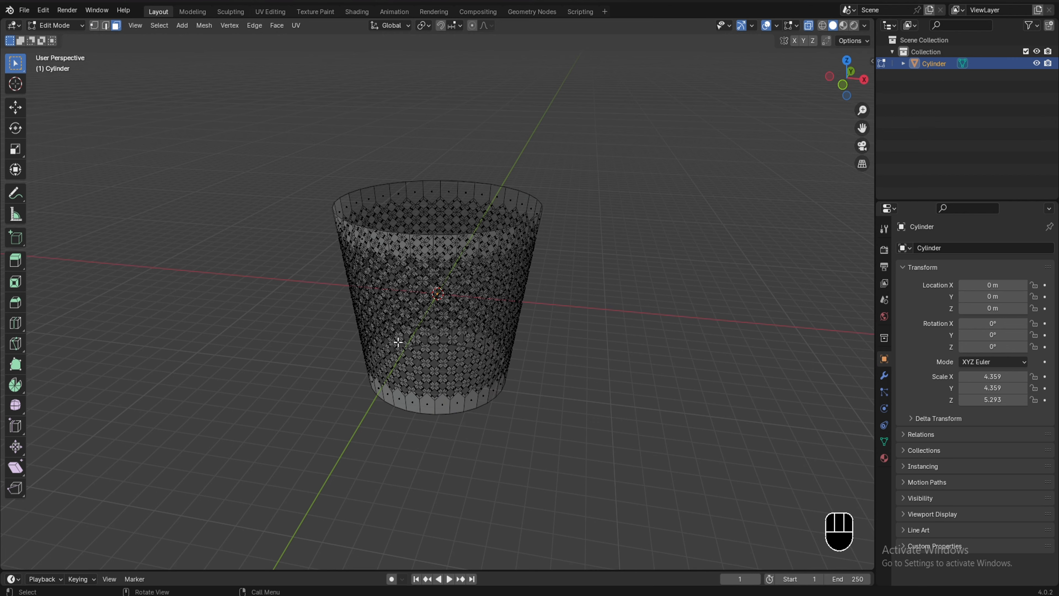
pyautogui.scroll(2, 416, 333)
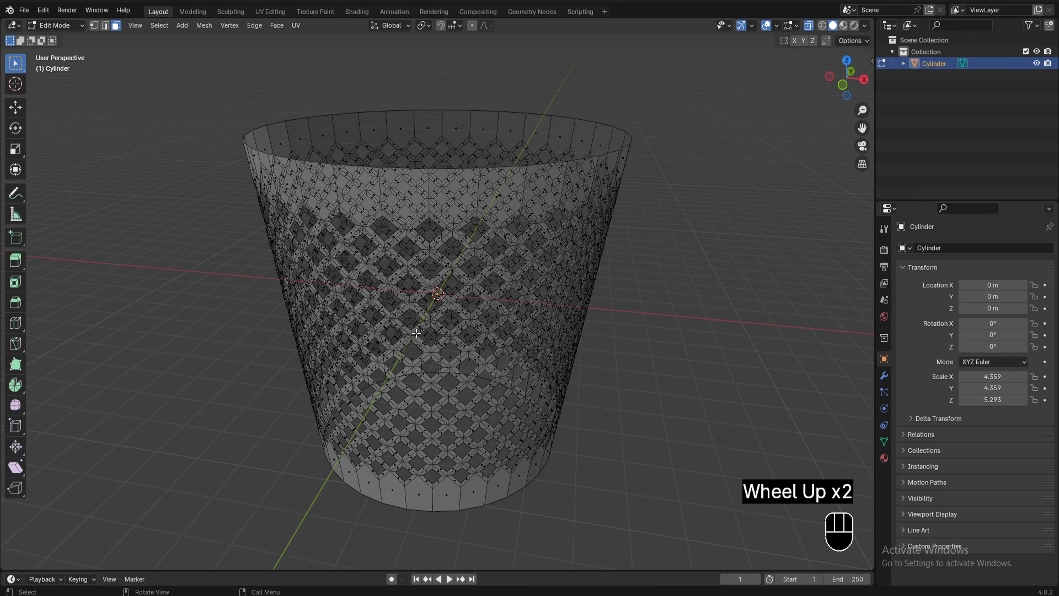
pyautogui.moveTo(416, 332)
pyautogui.mouseDown(button='middle')
pyautogui.moveTo(396, 303)
pyautogui.moveTo(413, 358)
pyautogui.moveTo(396, 261)
pyautogui.moveTo(420, 350)
pyautogui.moveTo(418, 325)
pyautogui.mouseUp(button='middle')
pyautogui.scroll(-2, 397, 303)
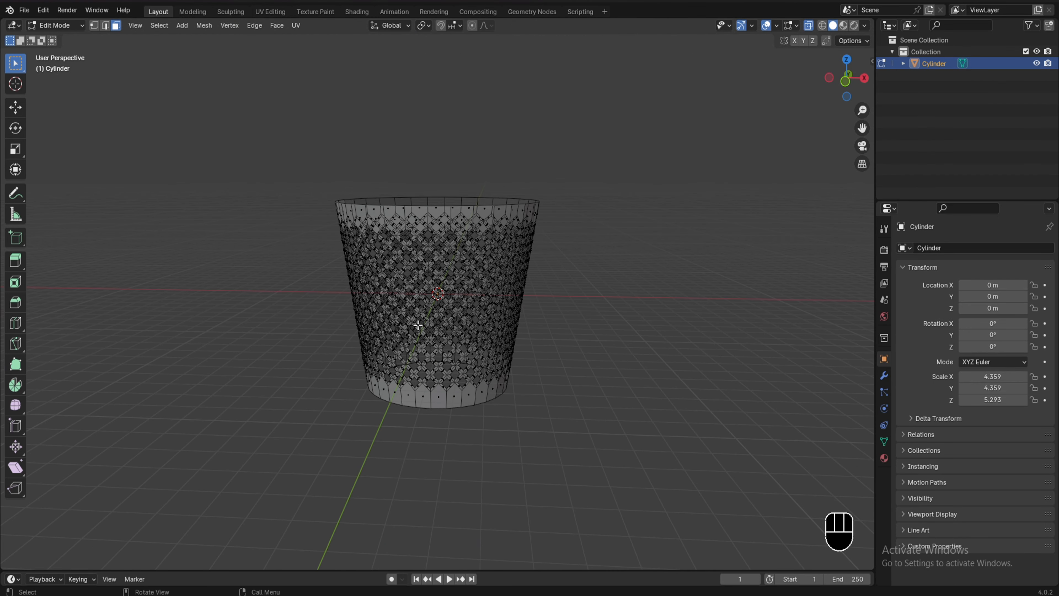
# Step: Select the basket's top edge loop and extrude it slightly outward by scaling to form a flat rim
pyautogui.press('KP_1')
pyautogui.scroll(2, 426, 311)
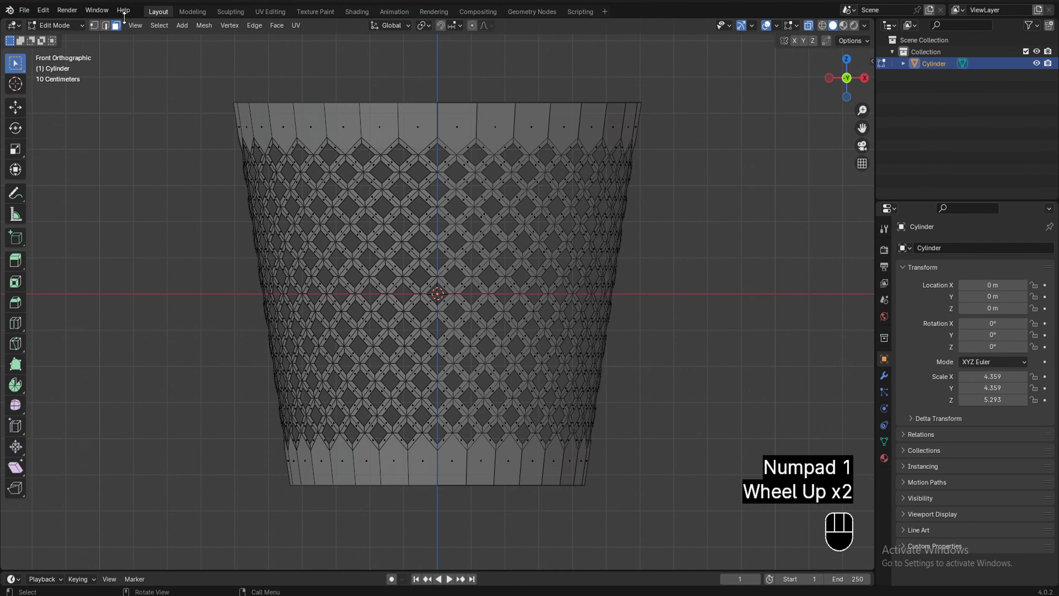
pyautogui.click(105, 25)
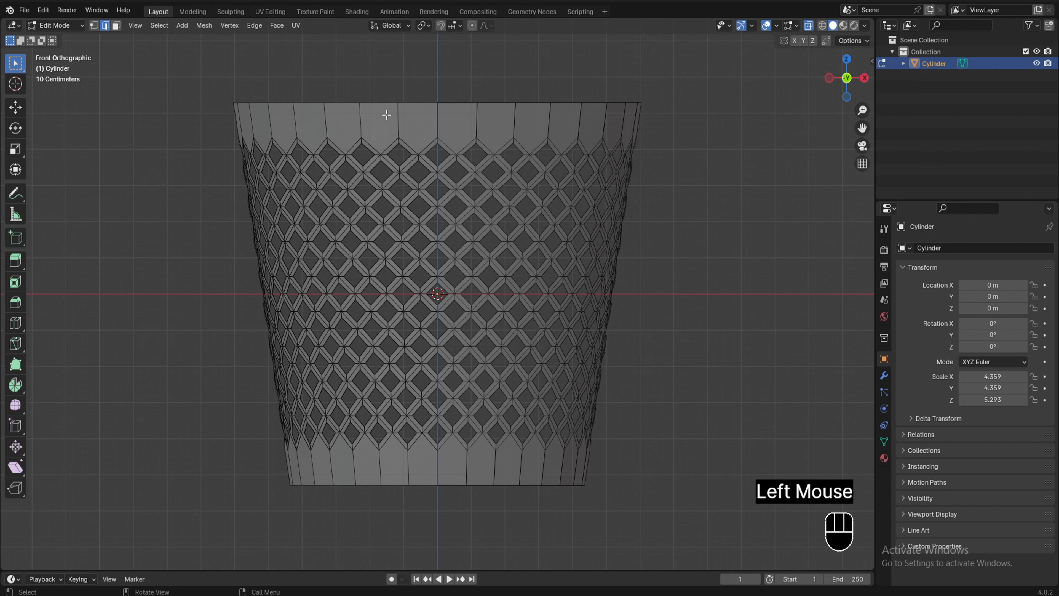
pyautogui.keyDown('alt'); pyautogui.click(385, 101); pyautogui.keyUp('alt')
pyautogui.scroll(-2, 472, 238)
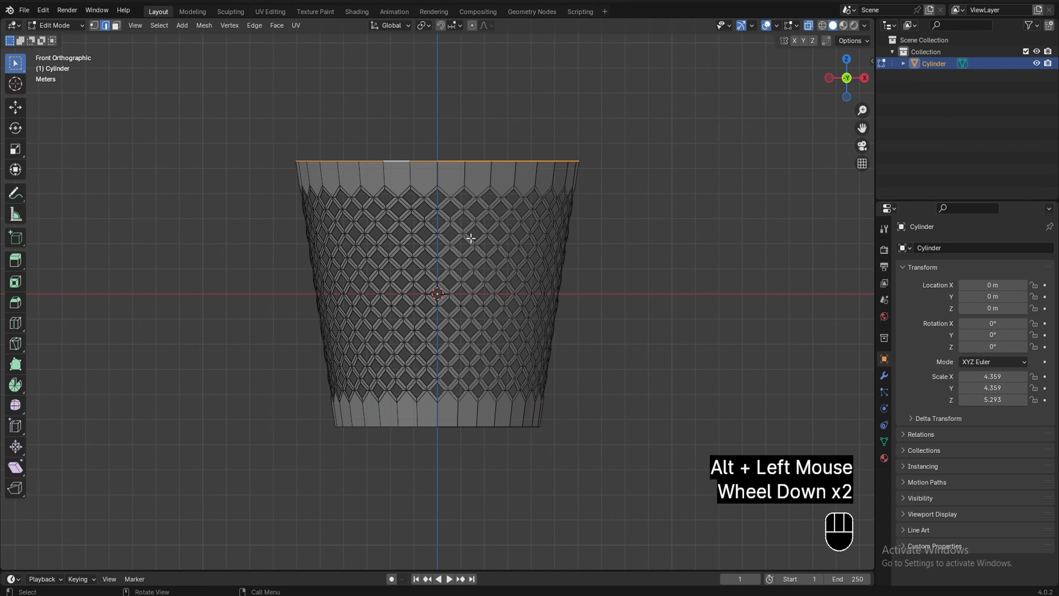
pyautogui.moveTo(471, 238); pyautogui.dragTo(520, 312, button='middle')
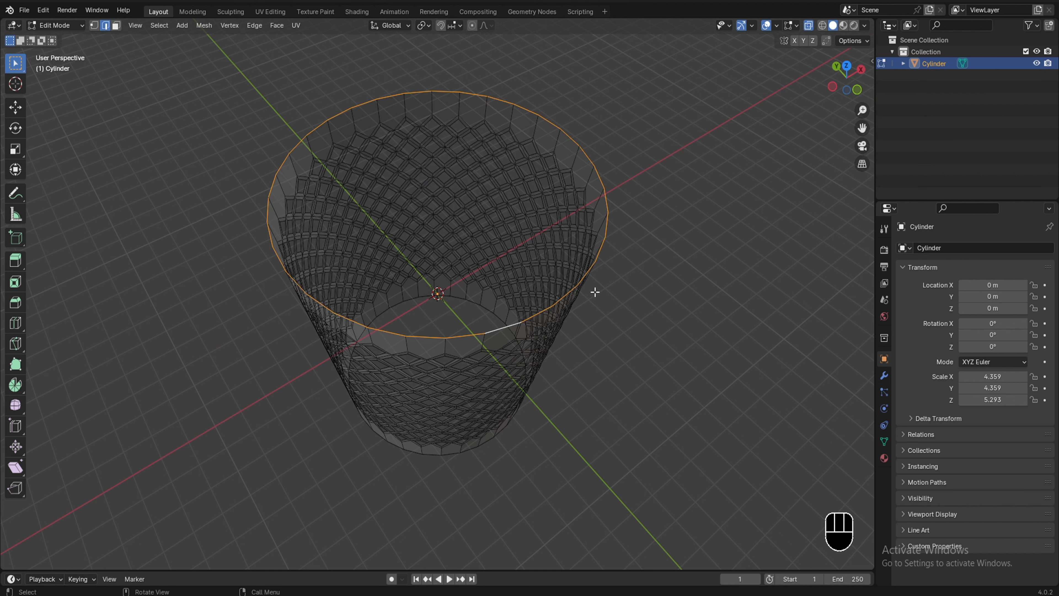
pyautogui.press('KP_1')
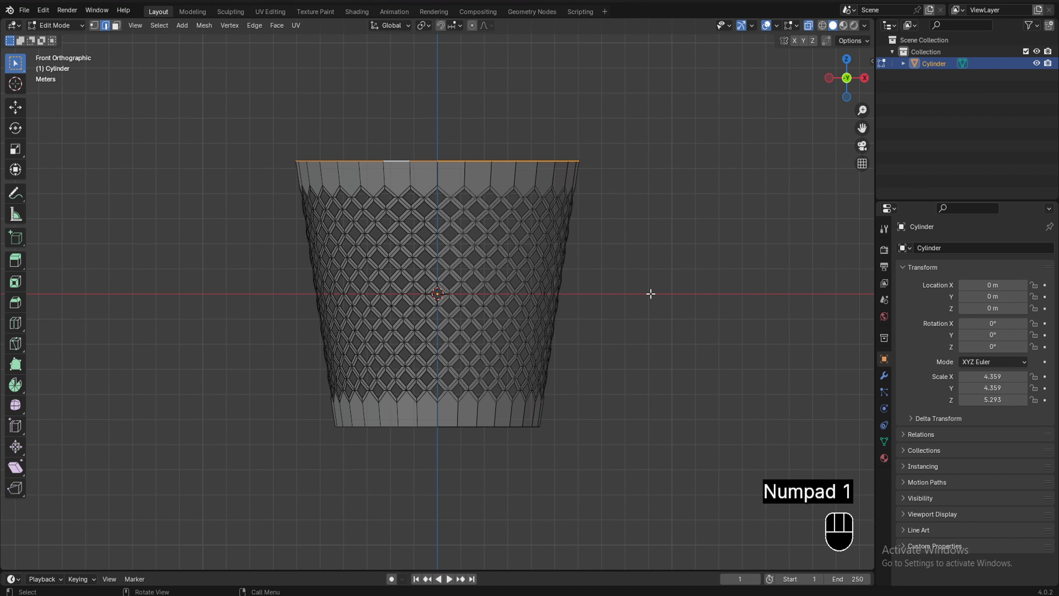
pyautogui.press('e')
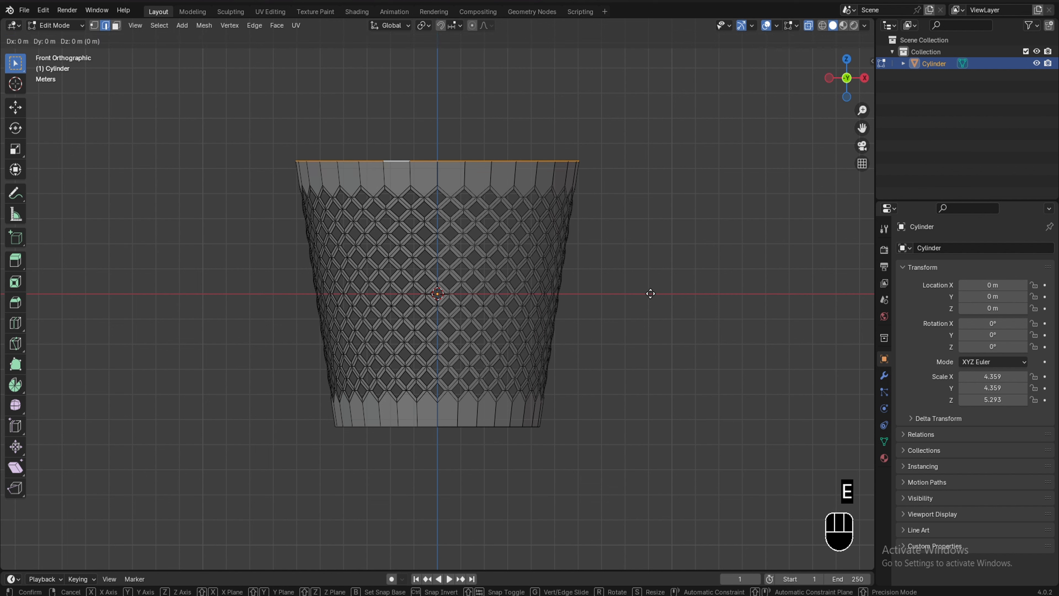
pyautogui.press('s')
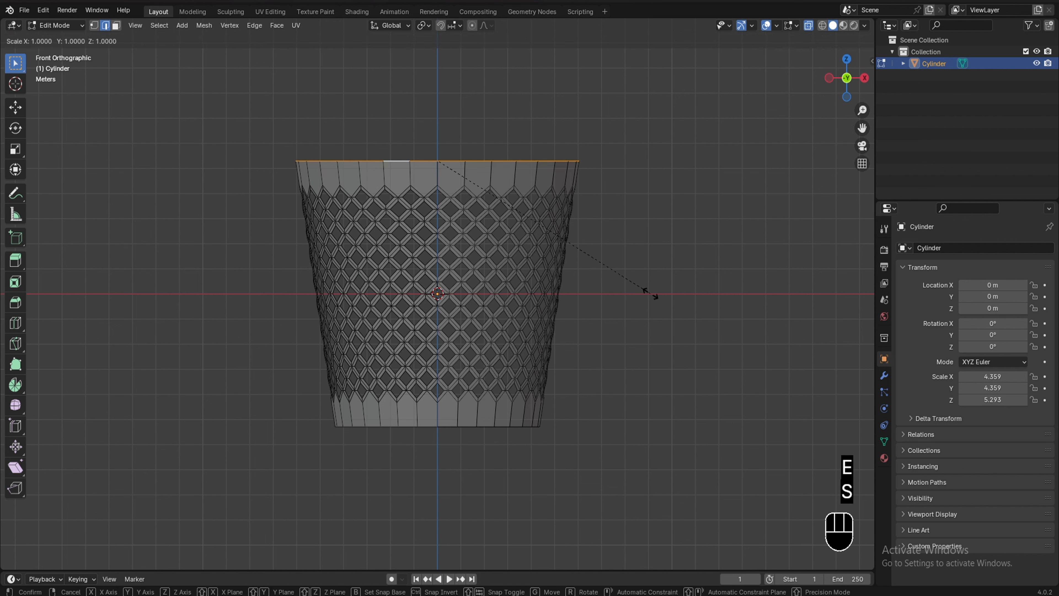
pyautogui.click(674, 301)
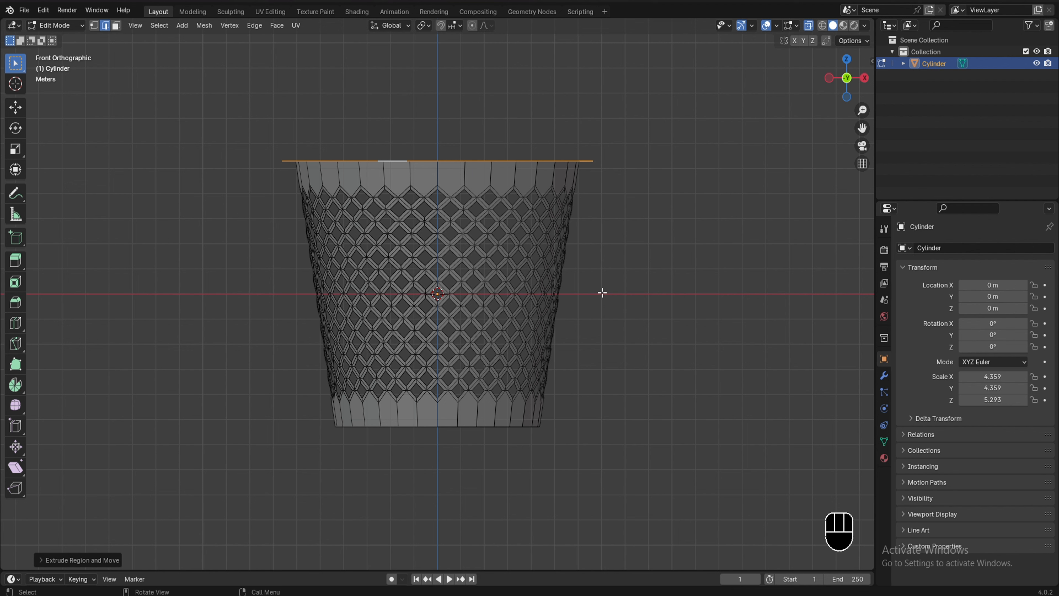
# Step: Extrude the rim's outer edge loop downward along Z by about 0.6 m
pyautogui.press('e')
pyautogui.press('z')
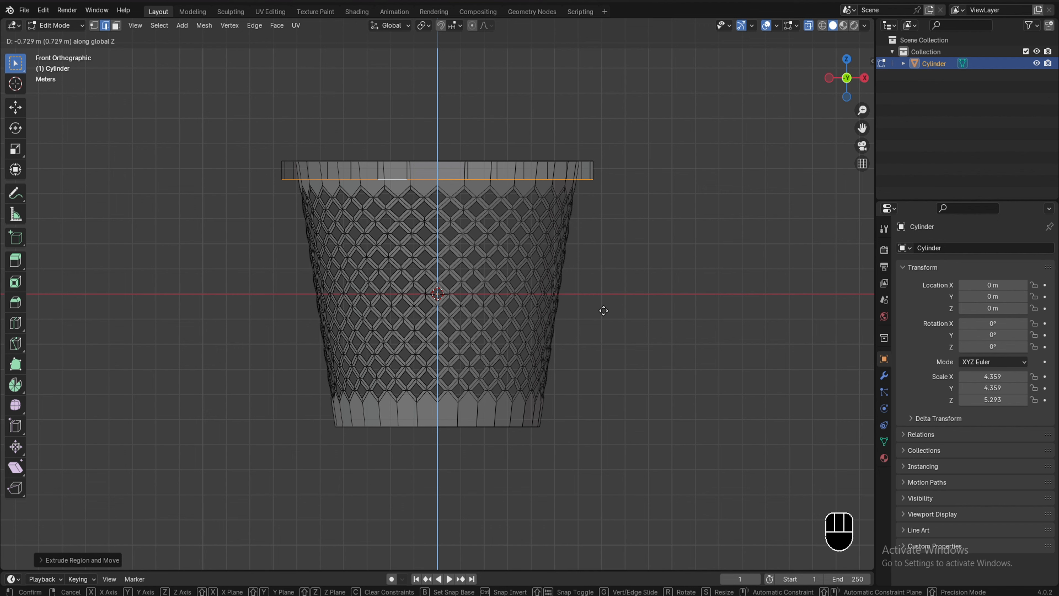
pyautogui.click(605, 307)
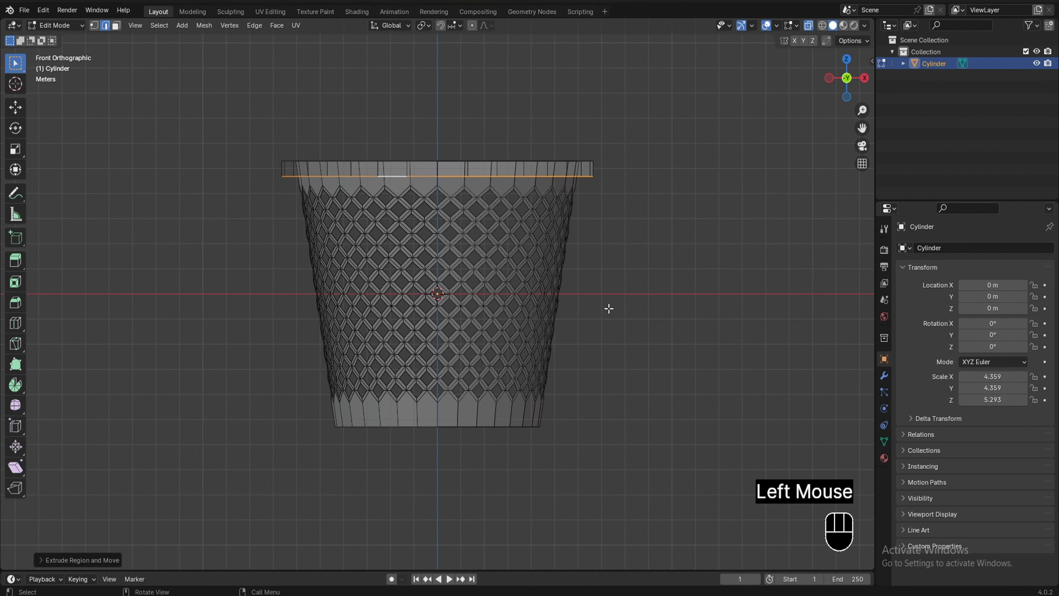
# Step: Extrude the rim's lower edge loop slightly inward by scaling to form a lip, and turn X-ray off
pyautogui.moveTo(608, 308); pyautogui.dragTo(609, 276, button='middle')
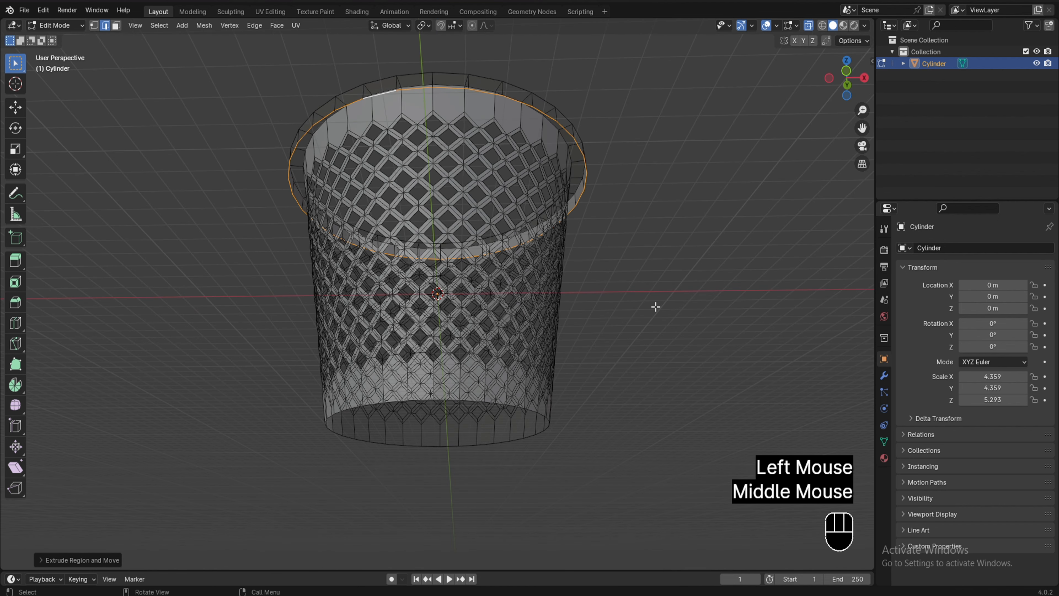
pyautogui.press('e')
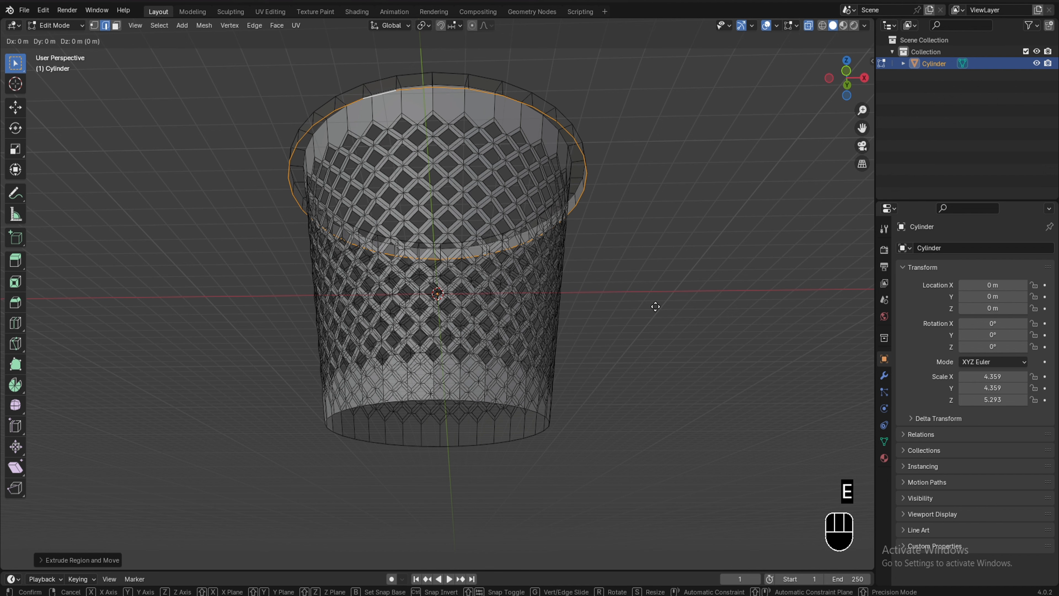
pyautogui.press('s')
pyautogui.click(645, 305)
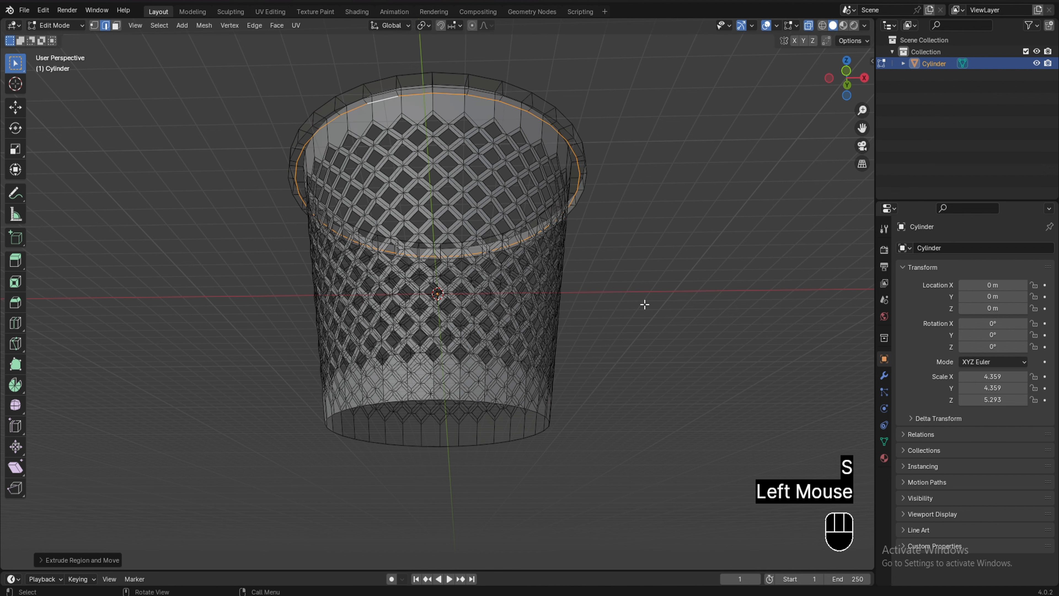
pyautogui.moveTo(645, 304); pyautogui.dragTo(646, 389, button='middle')
pyautogui.hotkey('alt', 'z')
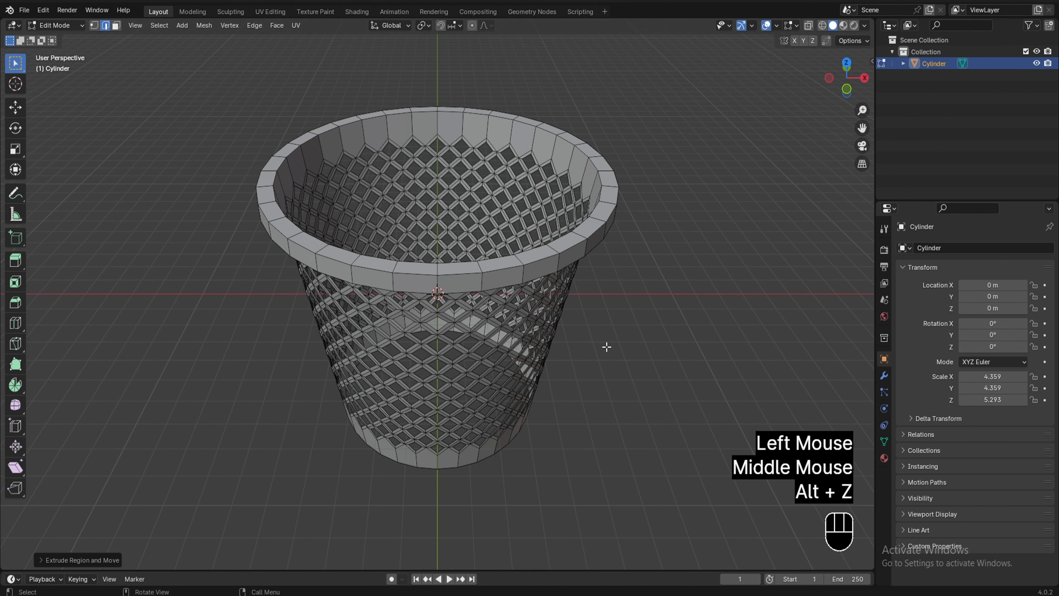
# Step: Select the basket's bottom edge loop and extrude it slightly inward by scaling to form a narrow base ring
pyautogui.scroll(-2, 607, 347)
pyautogui.press('Tab')
pyautogui.moveTo(599, 350); pyautogui.dragTo(503, 330, button='middle')
pyautogui.scroll(2, 448, 379)
pyautogui.moveTo(448, 379); pyautogui.dragTo(435, 323, button='middle')
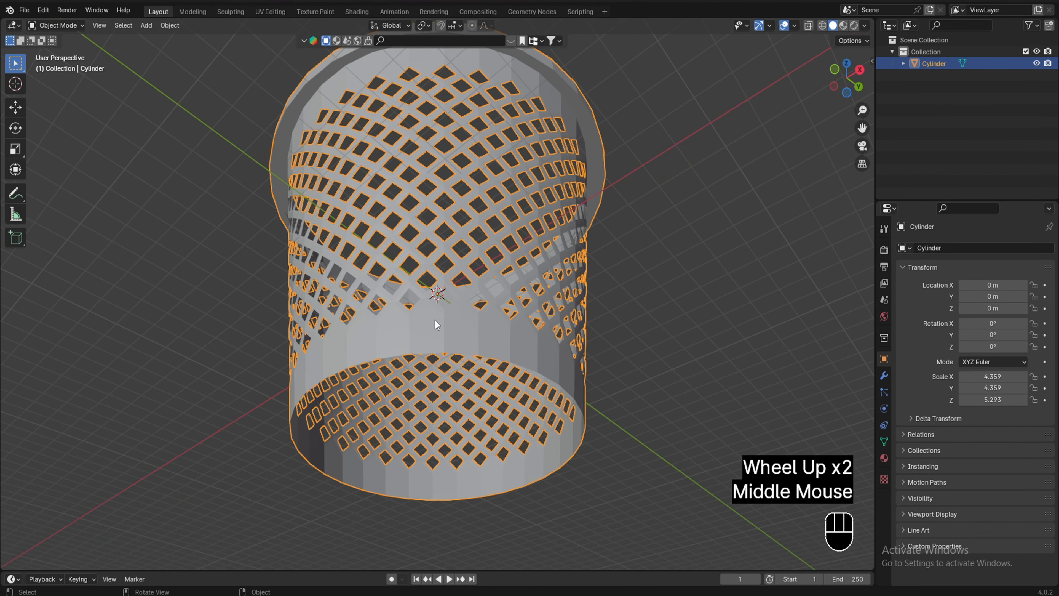
pyautogui.press('Tab')
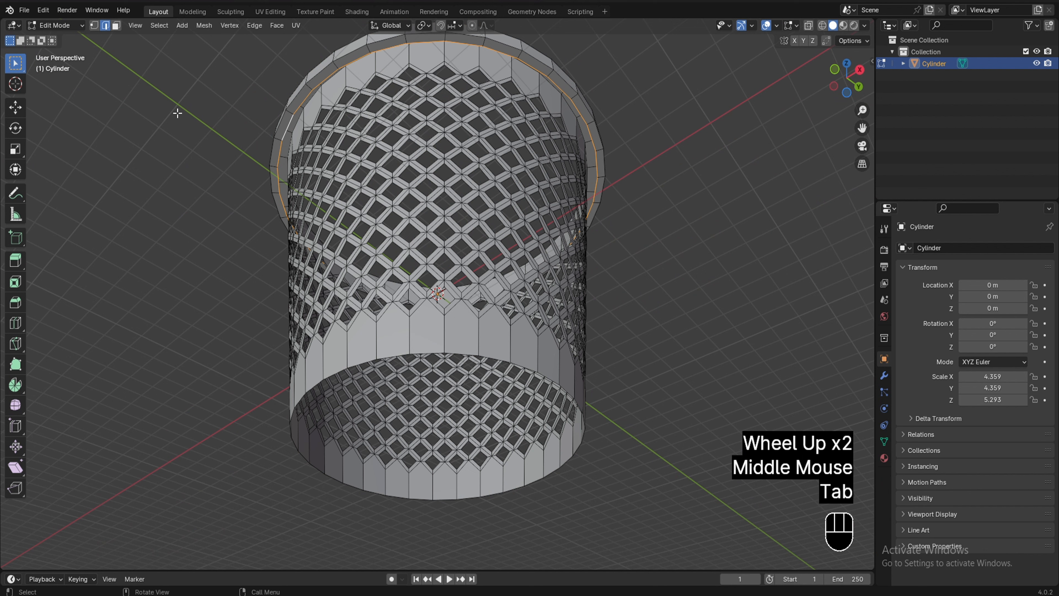
pyautogui.click(104, 26)
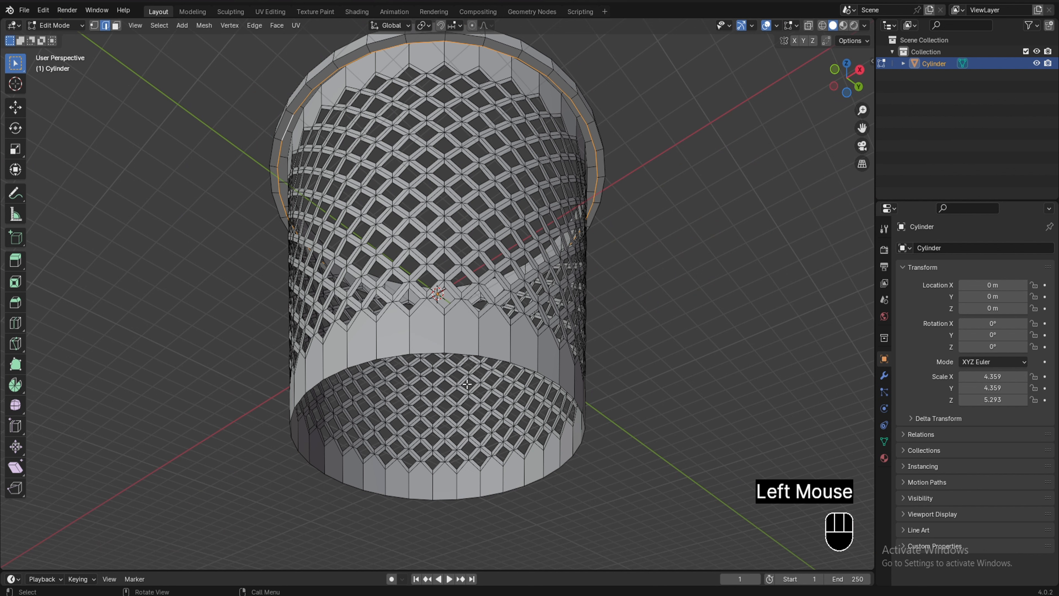
pyautogui.keyDown('alt'); pyautogui.click(423, 350); pyautogui.keyUp('alt')
pyautogui.scroll(-2, 572, 338)
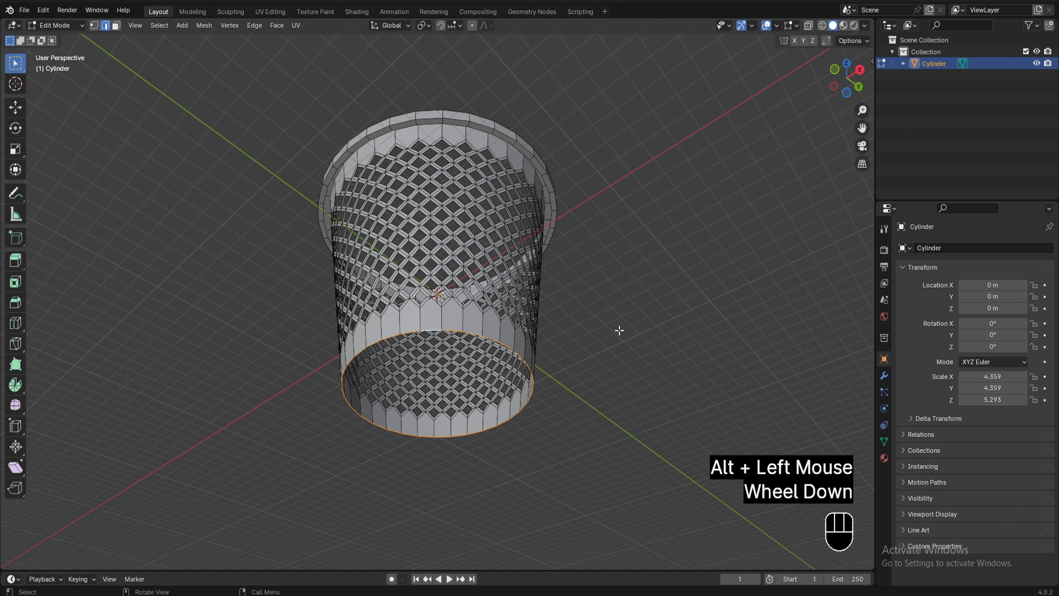
pyautogui.press('e')
pyautogui.press('s')
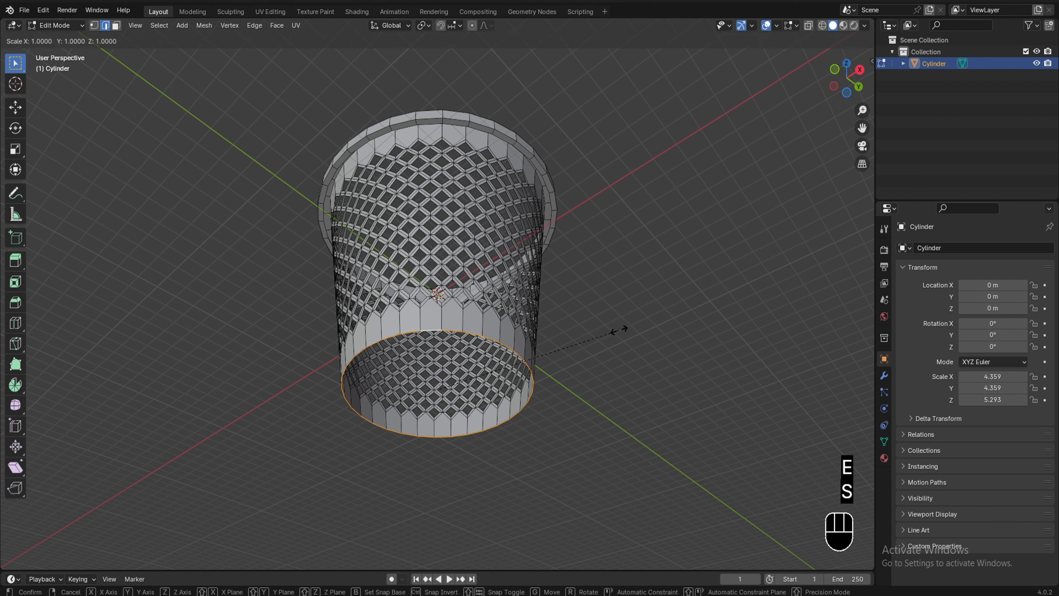
pyautogui.click(602, 338)
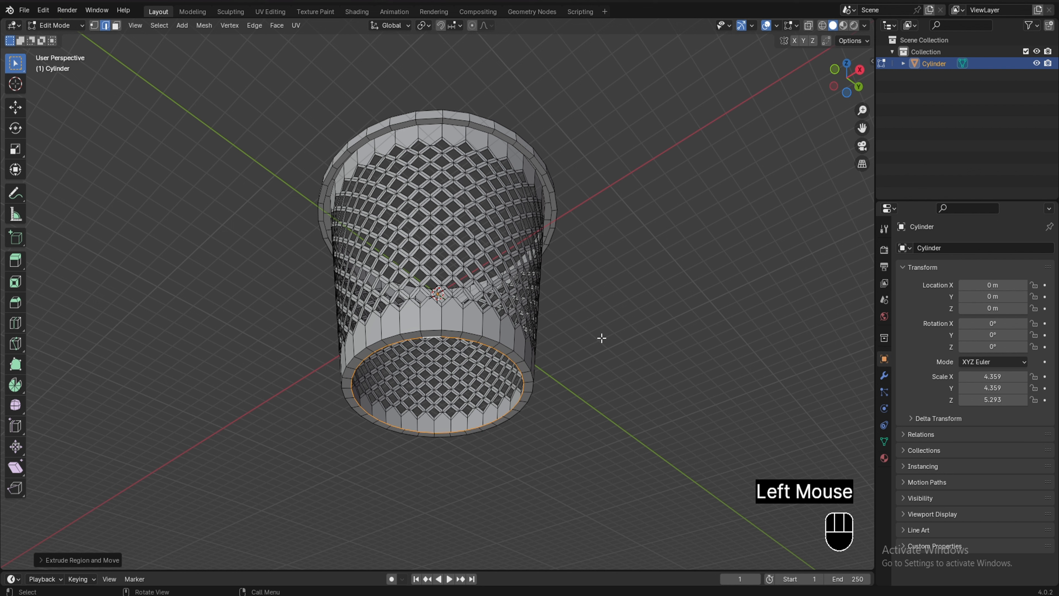
# Step: Extrude the base ring's inner edge loop upward along Z by about 0.2 m
pyautogui.press('e')
pyautogui.press('z')
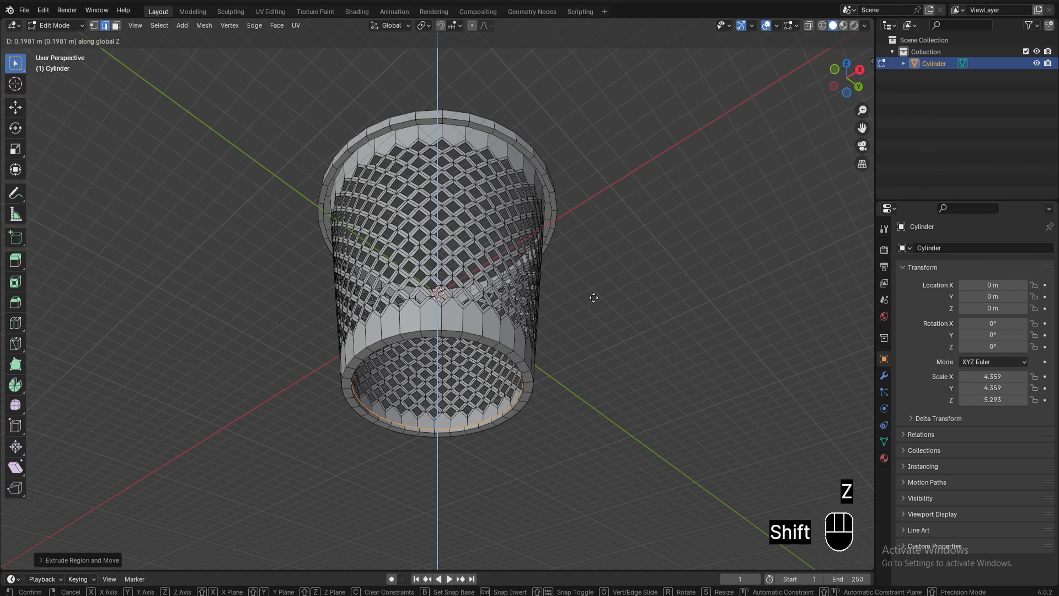
pyautogui.keyDown('shift'); pyautogui.click(615, 314); pyautogui.keyUp('shift')
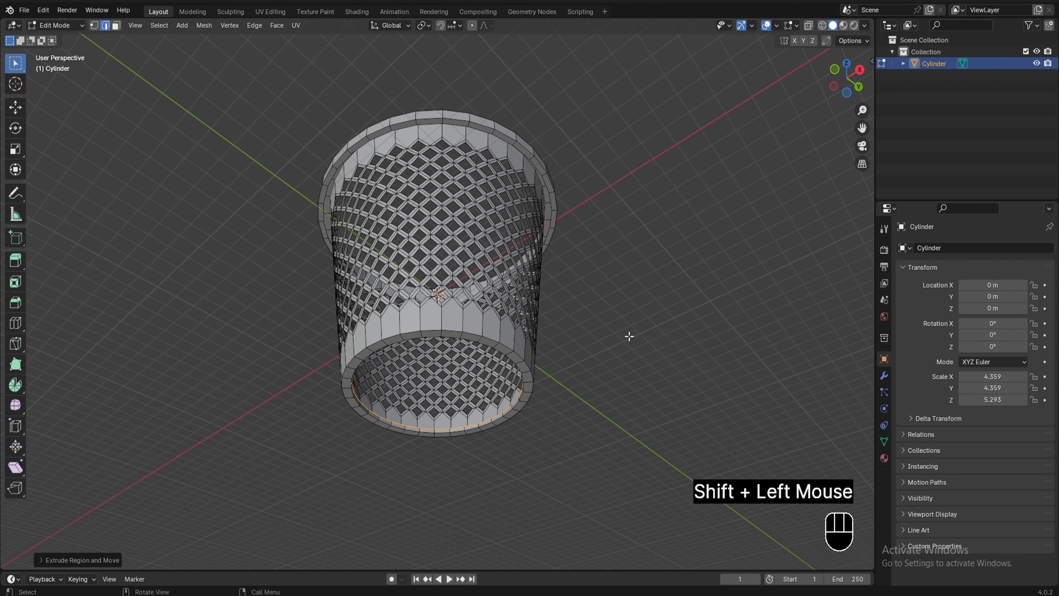
# Step: Extrude the raised base loop inward twice by scaling, first to about 0.8, leaving a small circular opening at the center
pyautogui.press('e')
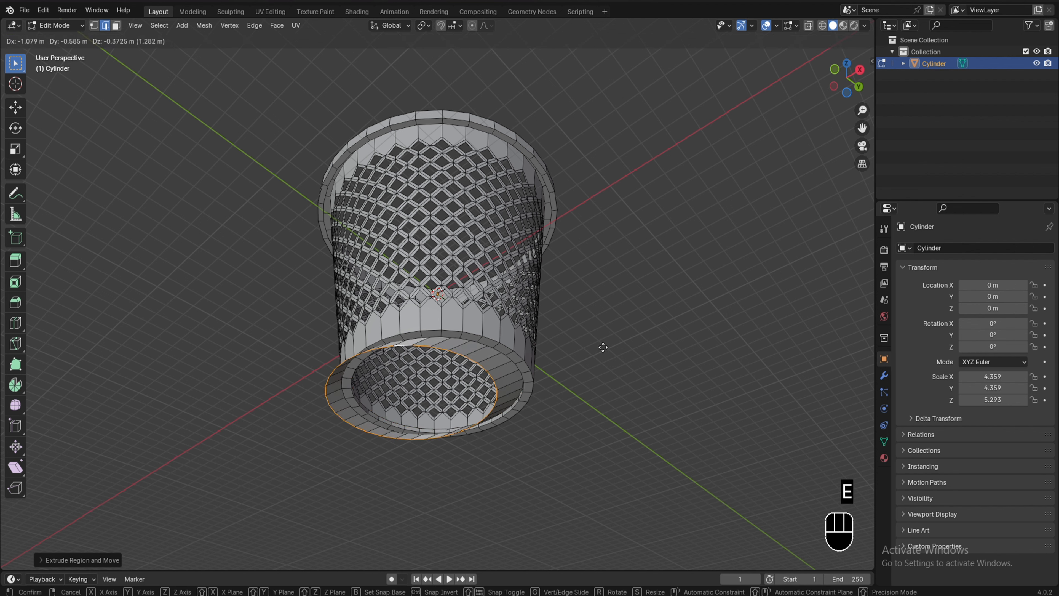
pyautogui.press('s')
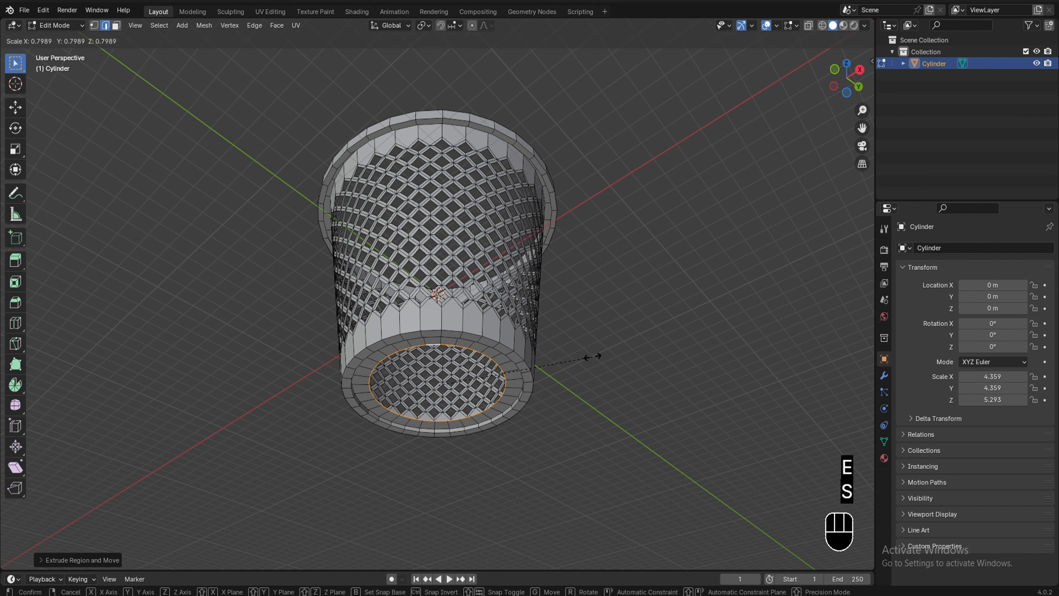
pyautogui.click(587, 358)
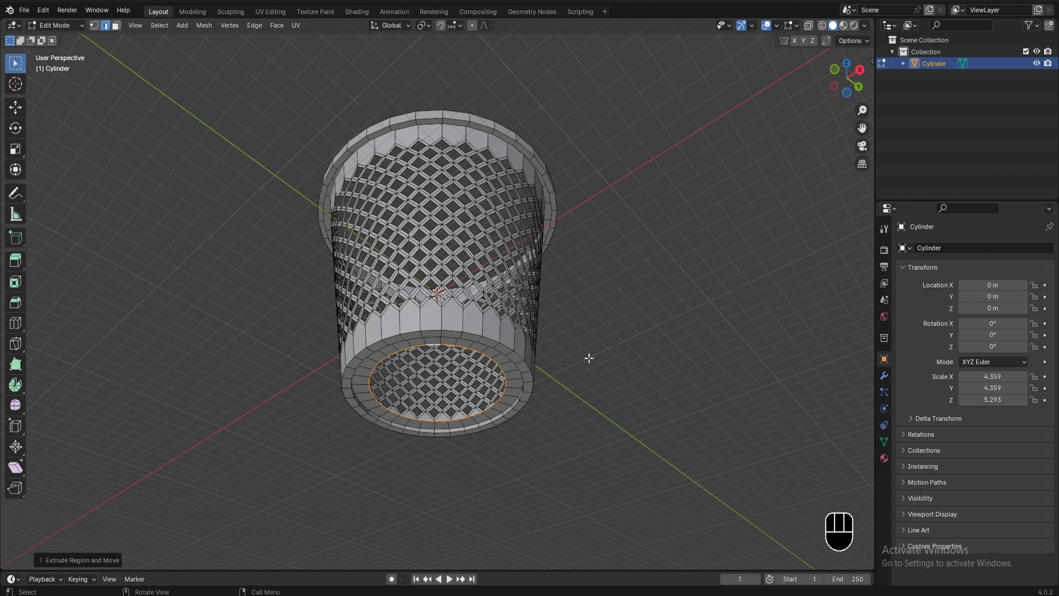
pyautogui.press('e')
pyautogui.press('s')
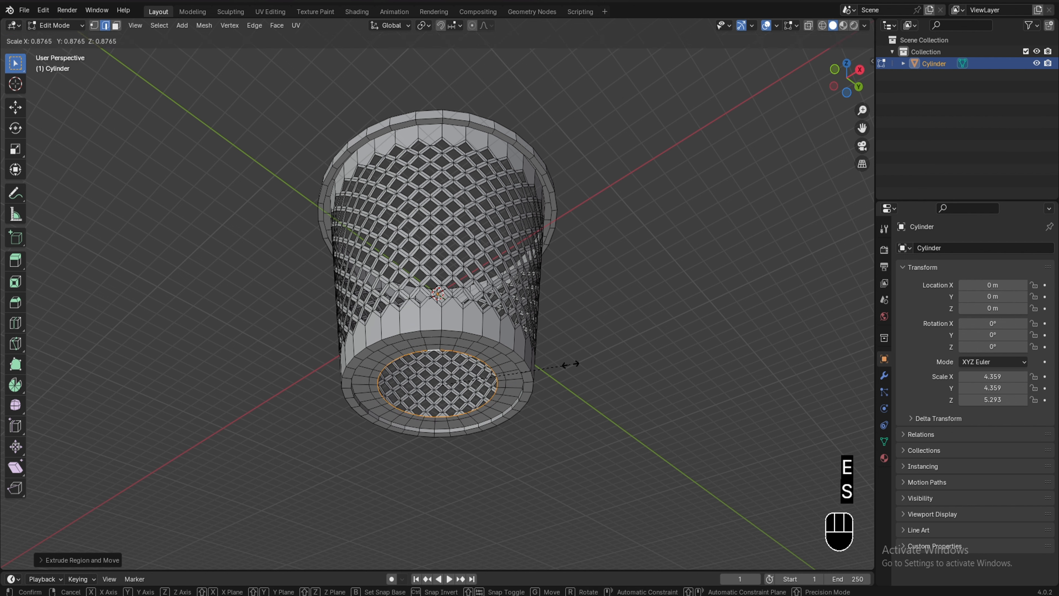
pyautogui.click(522, 385)
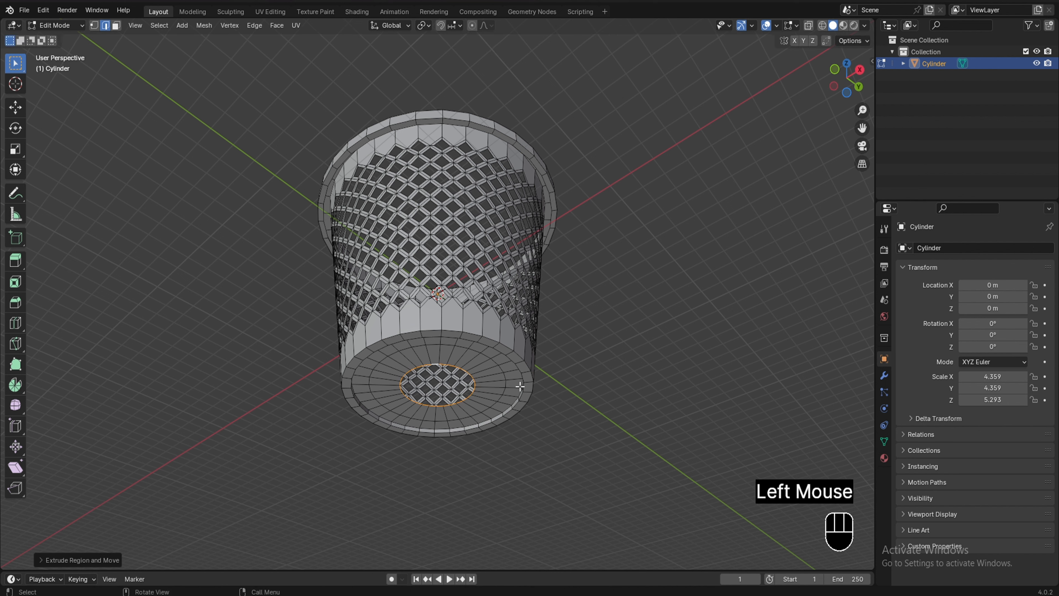
# Step: Close the circular opening in the basket's base with Grid Fill
pyautogui.scroll(2, 451, 387)
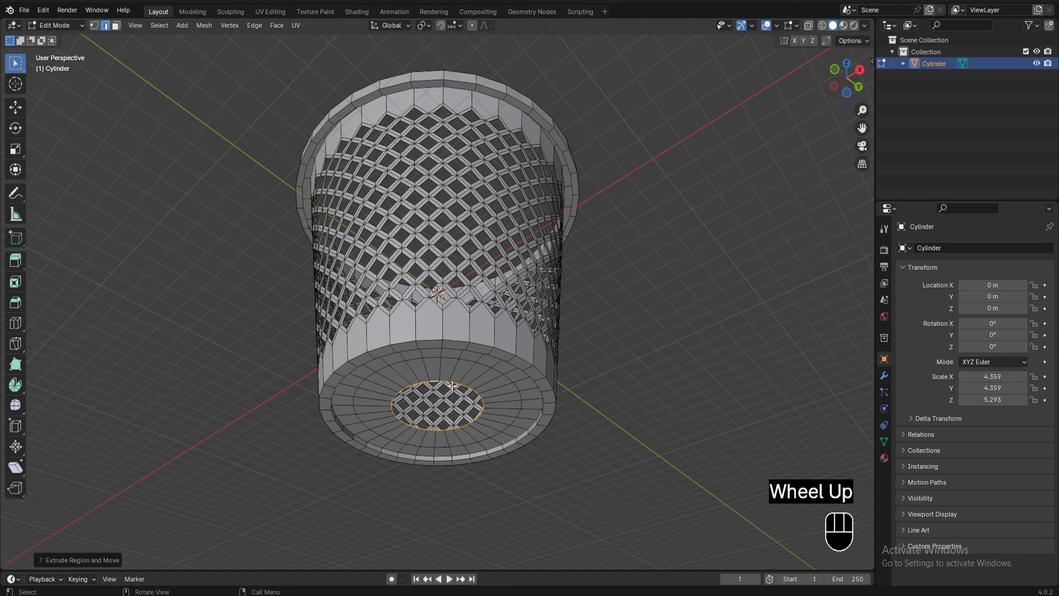
pyautogui.moveTo(452, 387); pyautogui.dragTo(435, 332, button='middle')
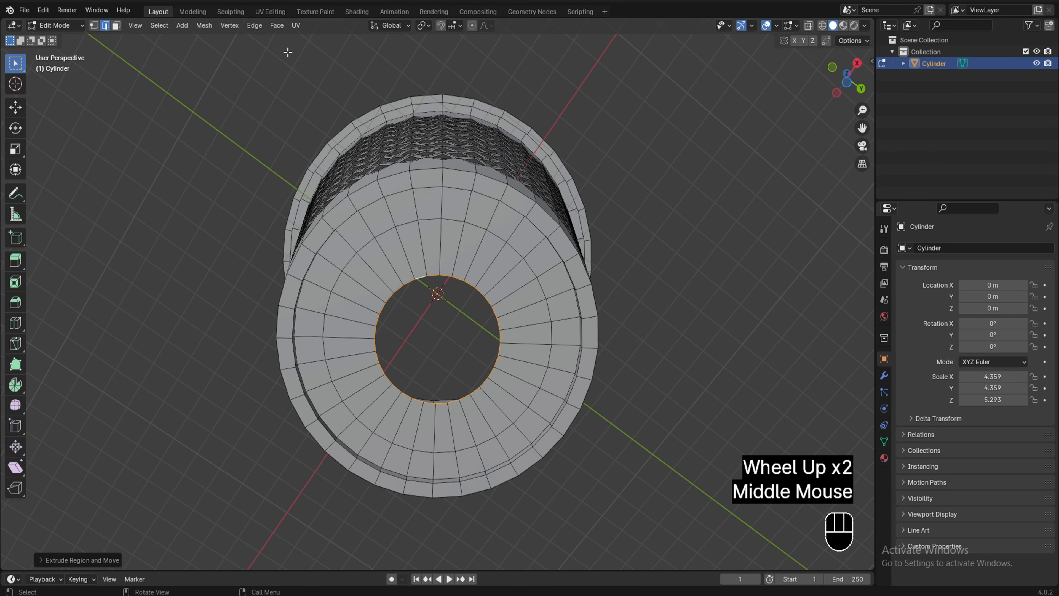
pyautogui.click(259, 27)
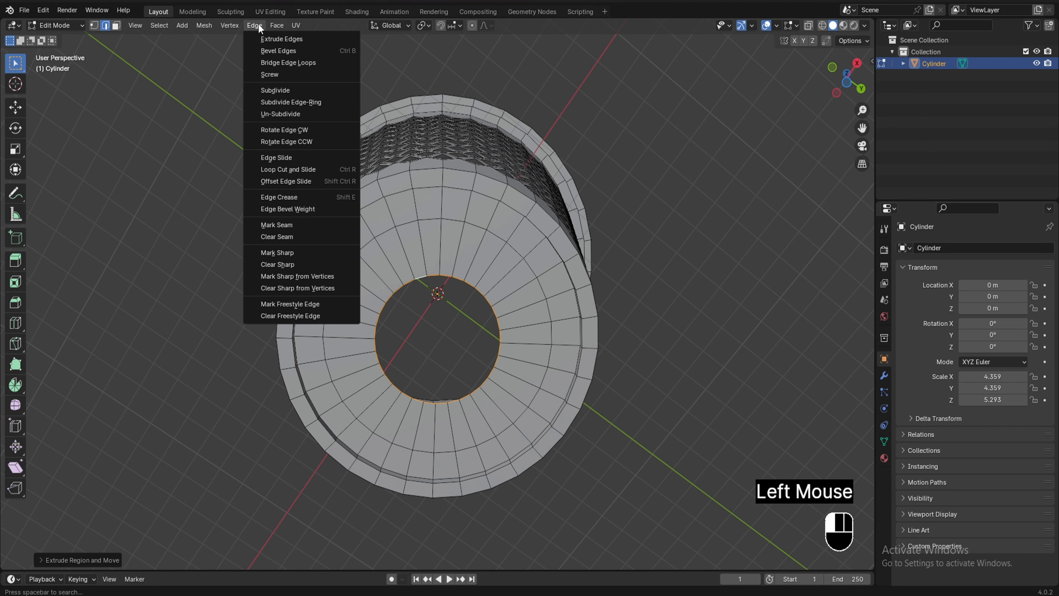
pyautogui.click(278, 27)
pyautogui.click(277, 27)
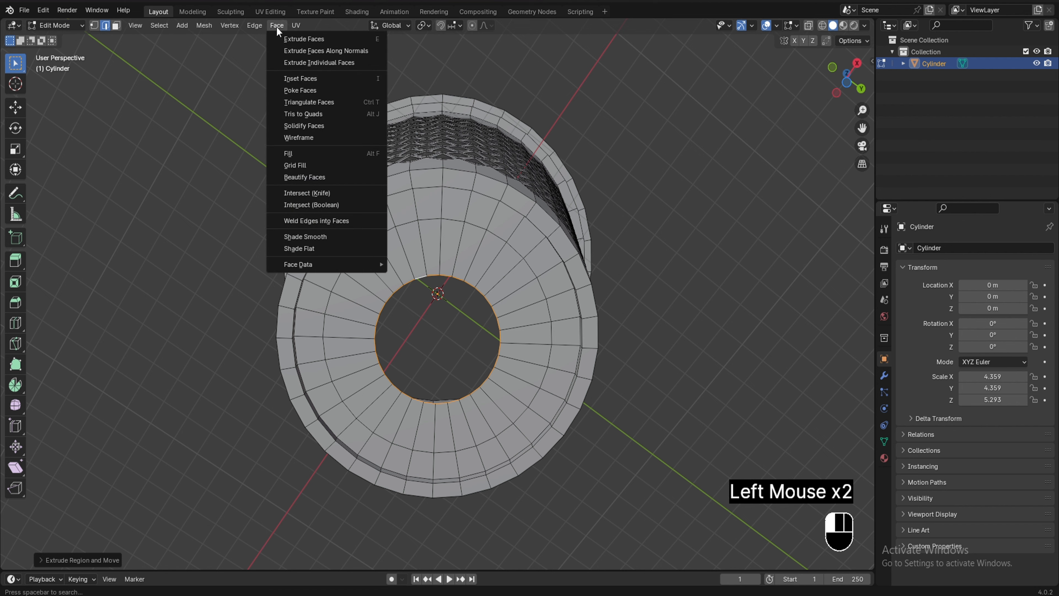
pyautogui.click(319, 165)
pyautogui.scroll(2, 542, 288)
pyautogui.scroll(-3, 532, 303)
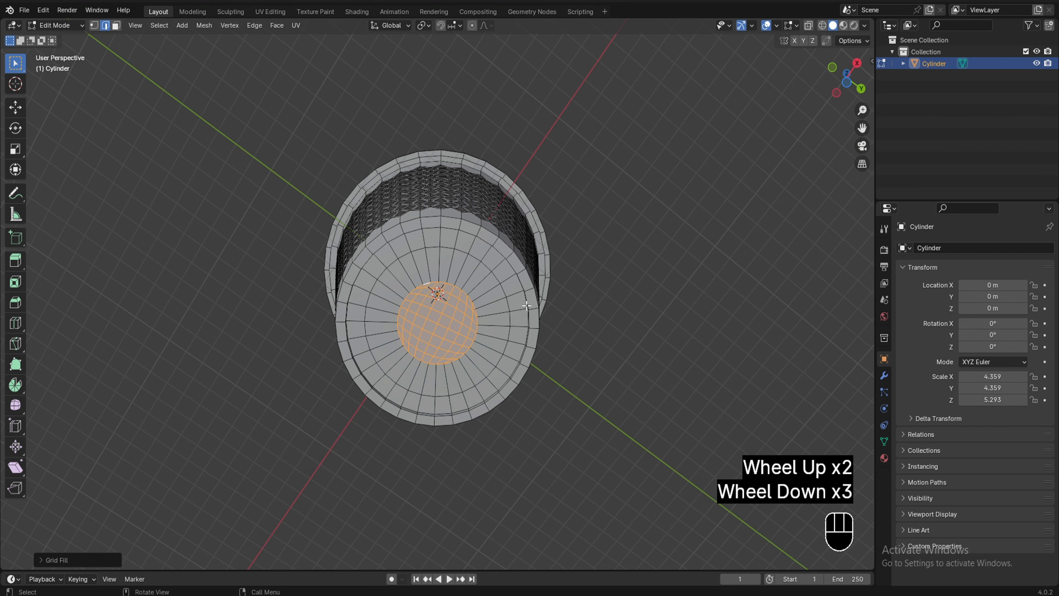
# Step: Select the top rim's upper outer, upper inner and lower outer edge loops together
pyautogui.moveTo(527, 305); pyautogui.dragTo(513, 411, button='middle')
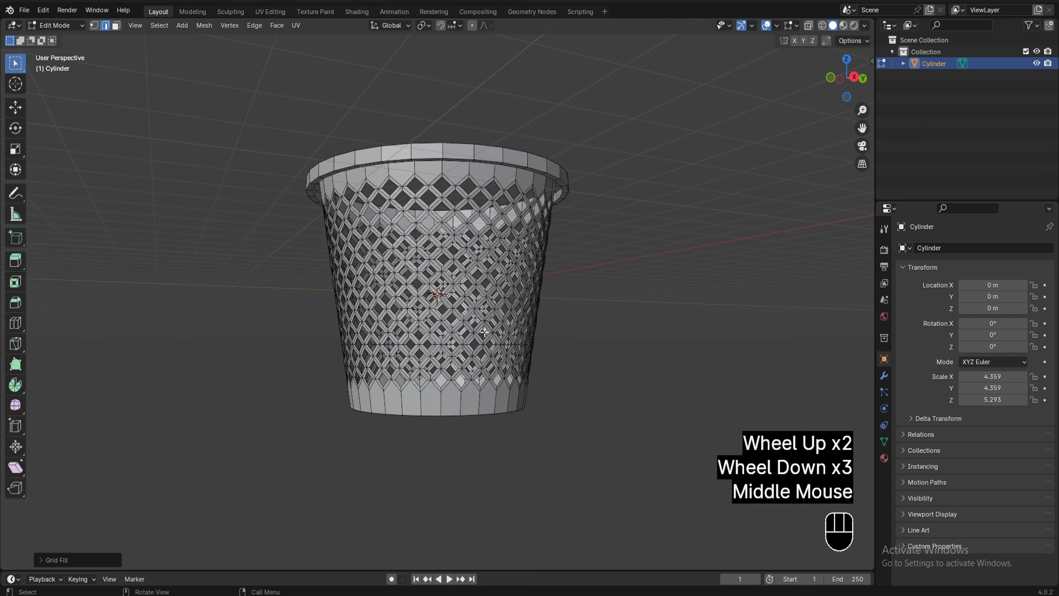
pyautogui.scroll(1, 484, 332)
pyautogui.moveTo(484, 333); pyautogui.dragTo(459, 383, button='middle')
pyautogui.scroll(2, 449, 375)
pyautogui.scroll(-1, 445, 350)
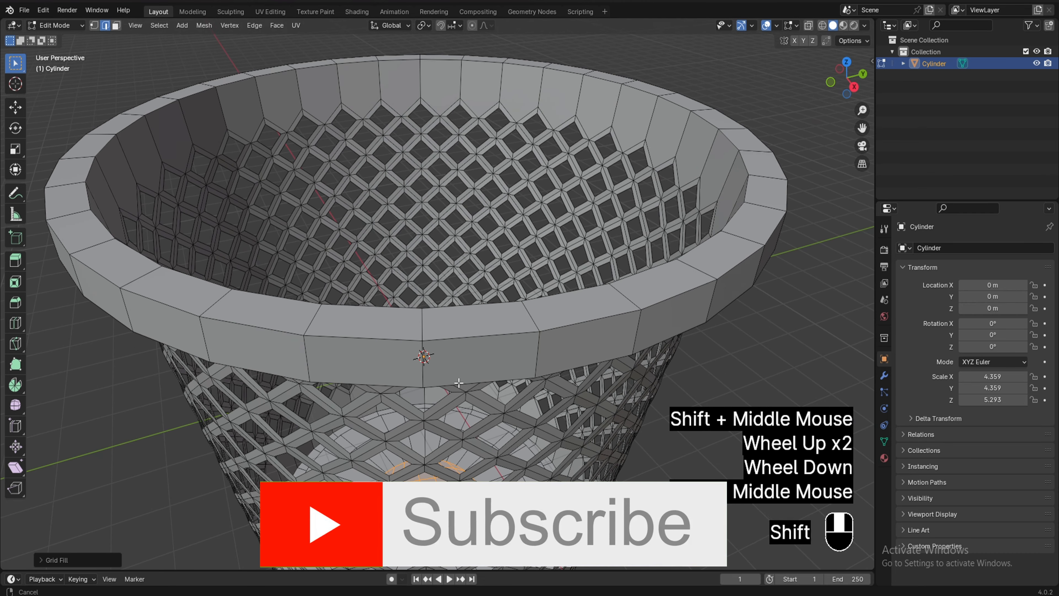
pyautogui.click(108, 29)
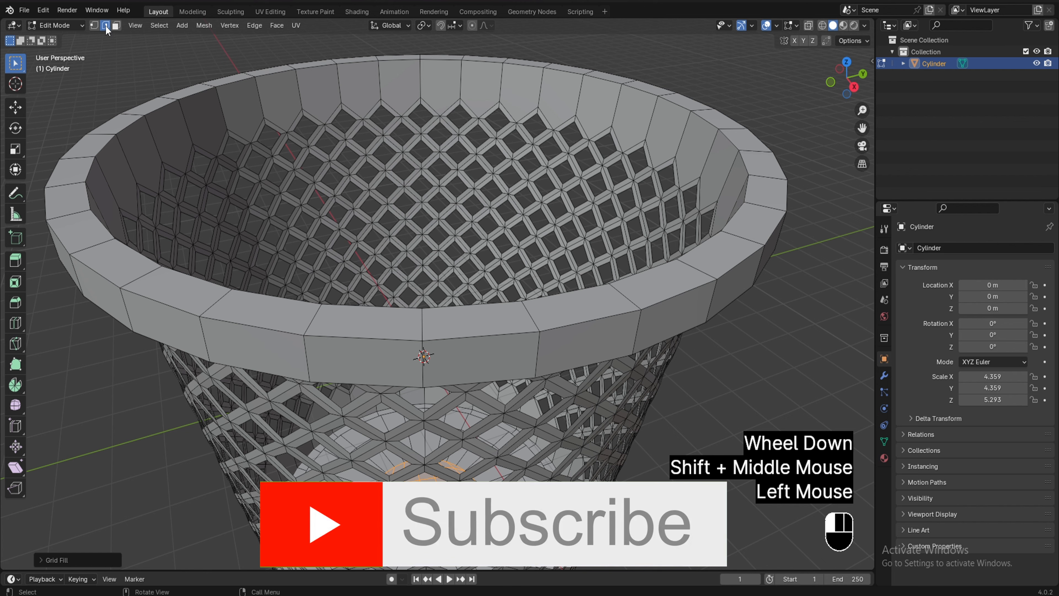
pyautogui.keyDown('alt'); pyautogui.click(363, 340); pyautogui.keyUp('alt')
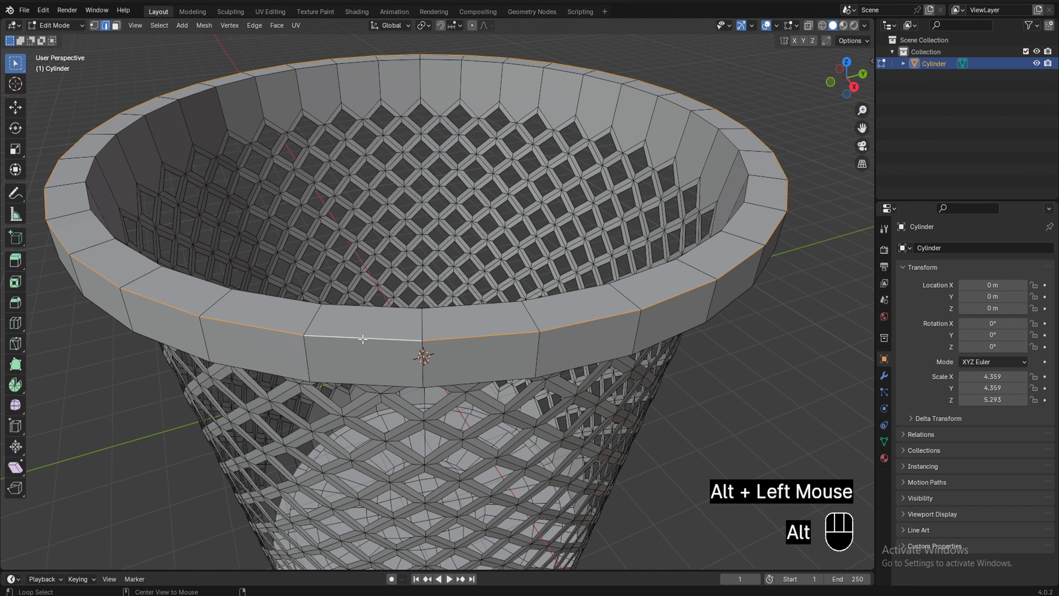
pyautogui.moveTo(361, 334); pyautogui.dragTo(359, 367, button='middle')
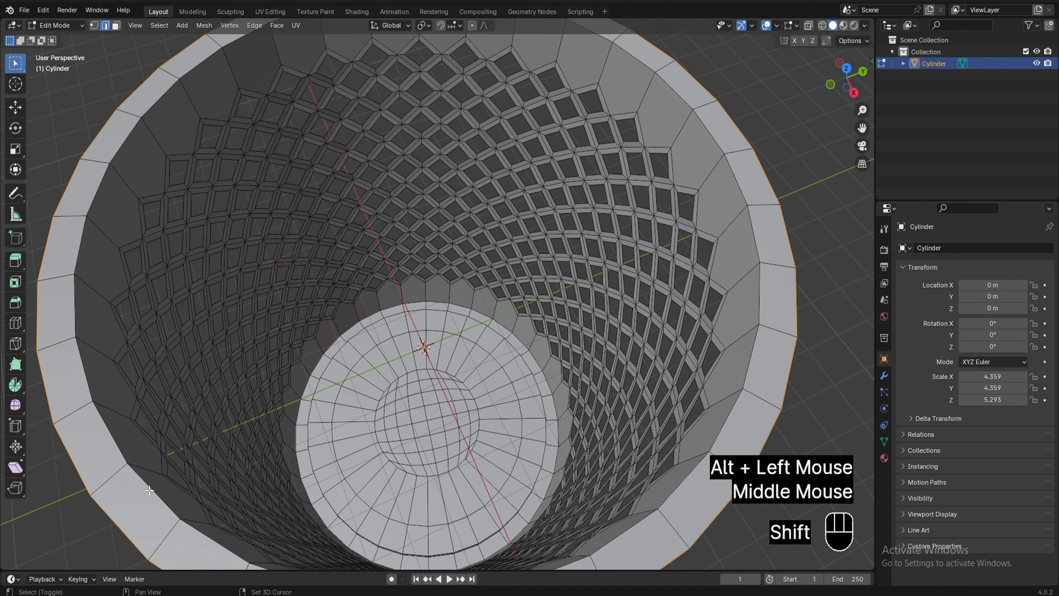
pyautogui.keyDown('alt'); pyautogui.keyDown('shift'); pyautogui.click(185, 496); pyautogui.keyUp('shift'); pyautogui.keyUp('alt')
pyautogui.moveTo(185, 496); pyautogui.dragTo(272, 344, button='middle')
pyautogui.keyDown('alt'); pyautogui.keyDown('shift'); pyautogui.click(304, 205); pyautogui.keyUp('shift'); pyautogui.keyUp('alt')
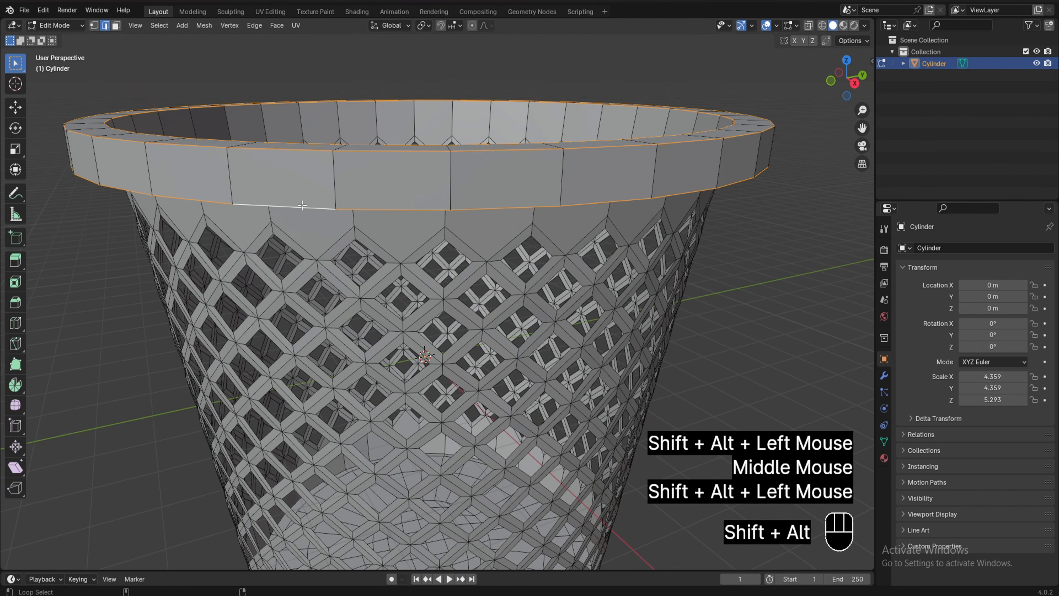
# Step: Add the edge loops on the underside, including the base ring's outer and inner loops, to the rim selection
pyautogui.keyDown('shift'); pyautogui.moveTo(304, 205); pyautogui.dragTo(342, 150, button='middle'); pyautogui.keyUp('shift')
pyautogui.moveTo(380, 259); pyautogui.dragTo(402, 172, button='middle')
pyautogui.scroll(-2, 388, 314)
pyautogui.scroll(1, 413, 292)
pyautogui.keyDown('alt'); pyautogui.keyDown('shift'); pyautogui.click(419, 286); pyautogui.keyUp('shift'); pyautogui.keyUp('alt')
pyautogui.keyDown('alt'); pyautogui.keyDown('shift'); pyautogui.click(385, 162); pyautogui.keyUp('shift'); pyautogui.keyUp('alt')
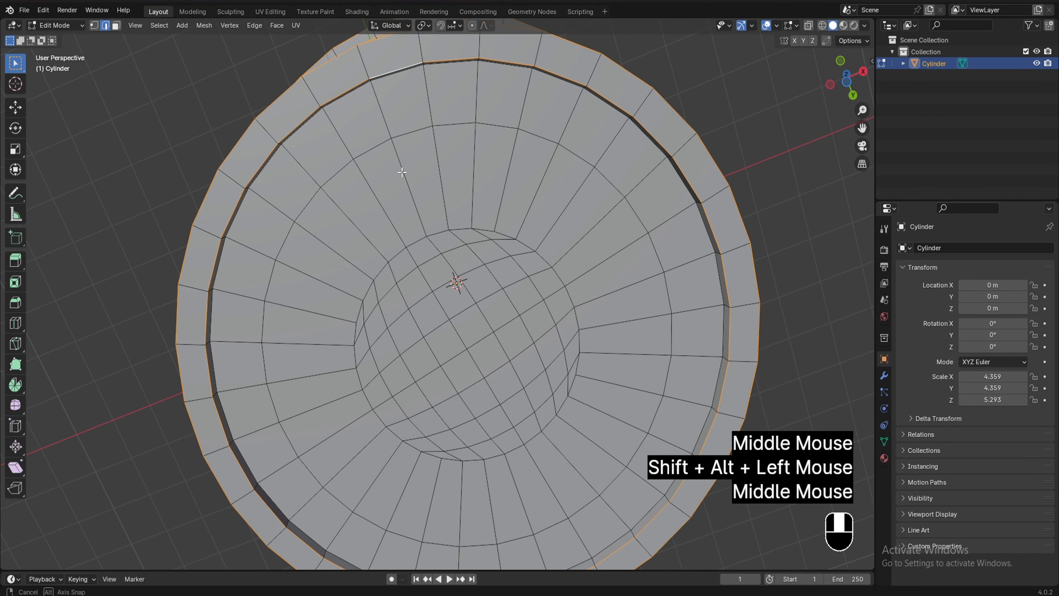
pyautogui.keyDown('alt'); pyautogui.keyDown('shift'); pyautogui.click(721, 248); pyautogui.keyUp('shift'); pyautogui.keyUp('alt')
# Step: Bevel the selected rim and base edge loops by about 0.004 m with 4 segments
pyautogui.scroll(4, 721, 247)
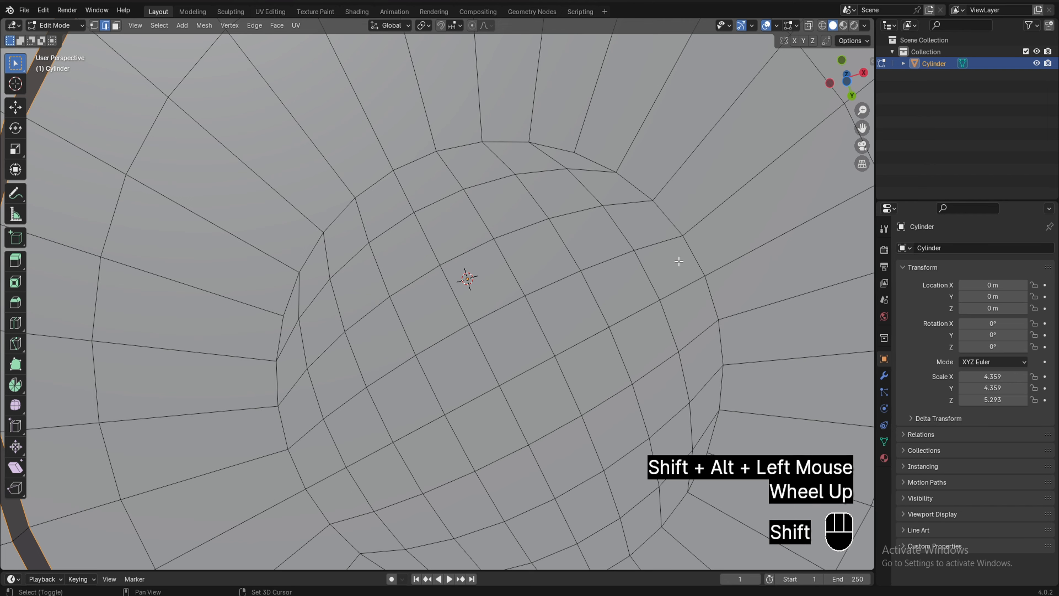
pyautogui.keyDown('shift'); pyautogui.moveTo(681, 261); pyautogui.dragTo(460, 324, button='middle'); pyautogui.keyUp('shift')
pyautogui.scroll(2, 446, 336)
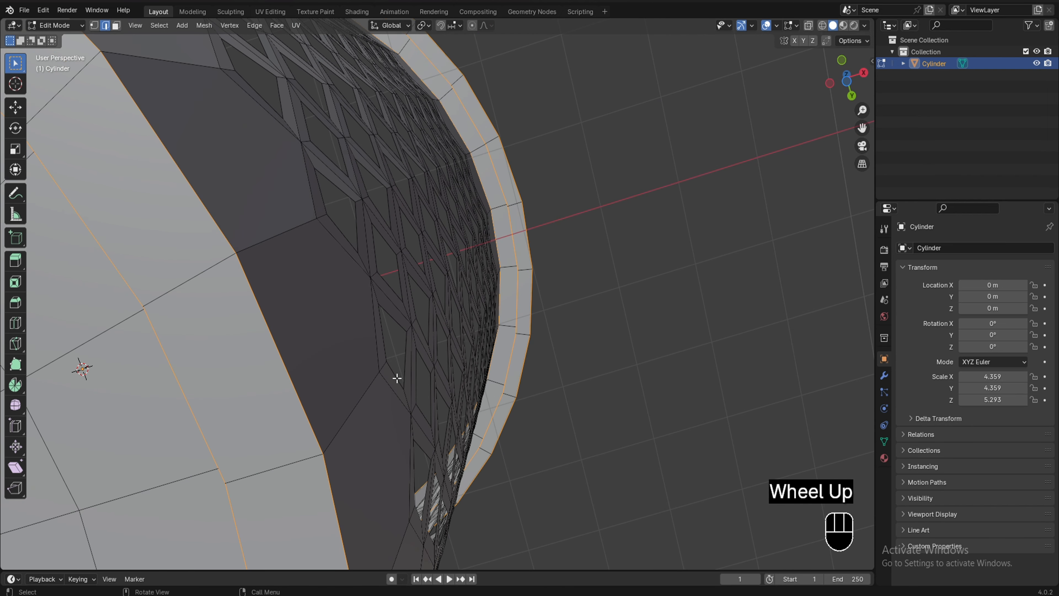
pyautogui.press('ctrl')
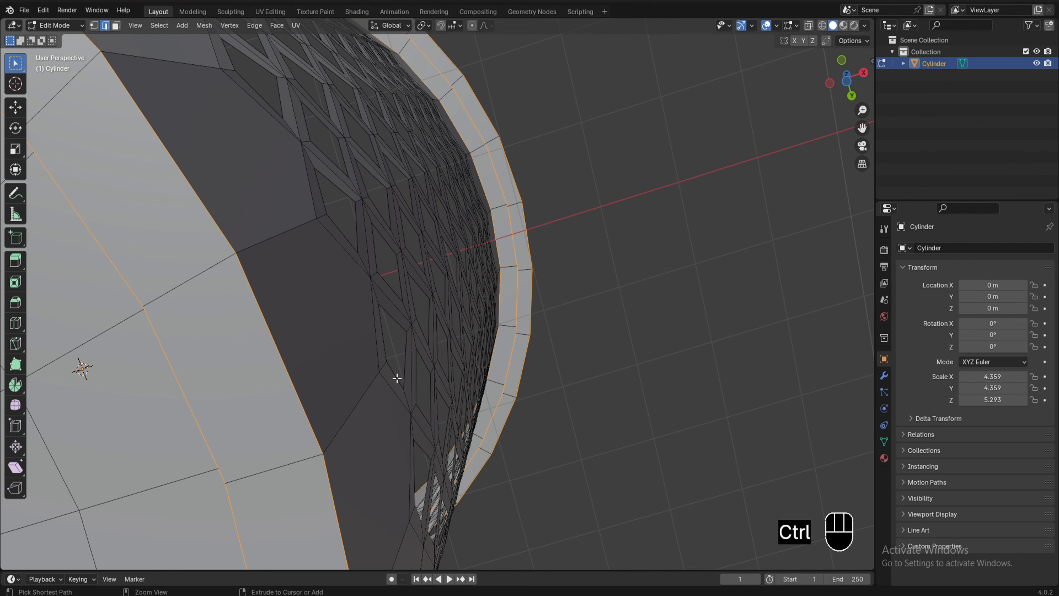
pyautogui.hotkey('ctrl', 'b')
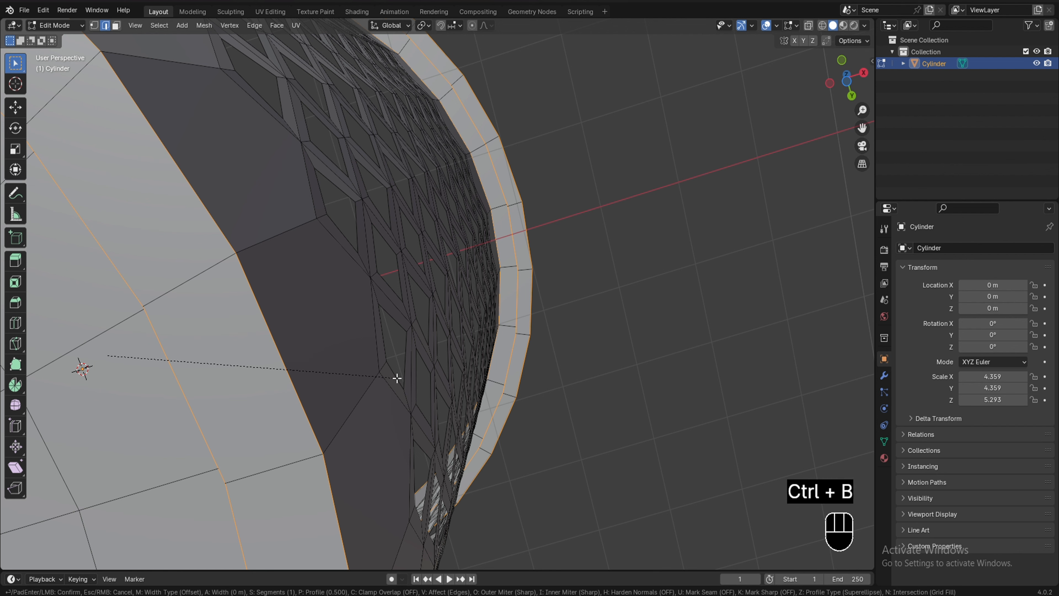
pyautogui.press('shift')
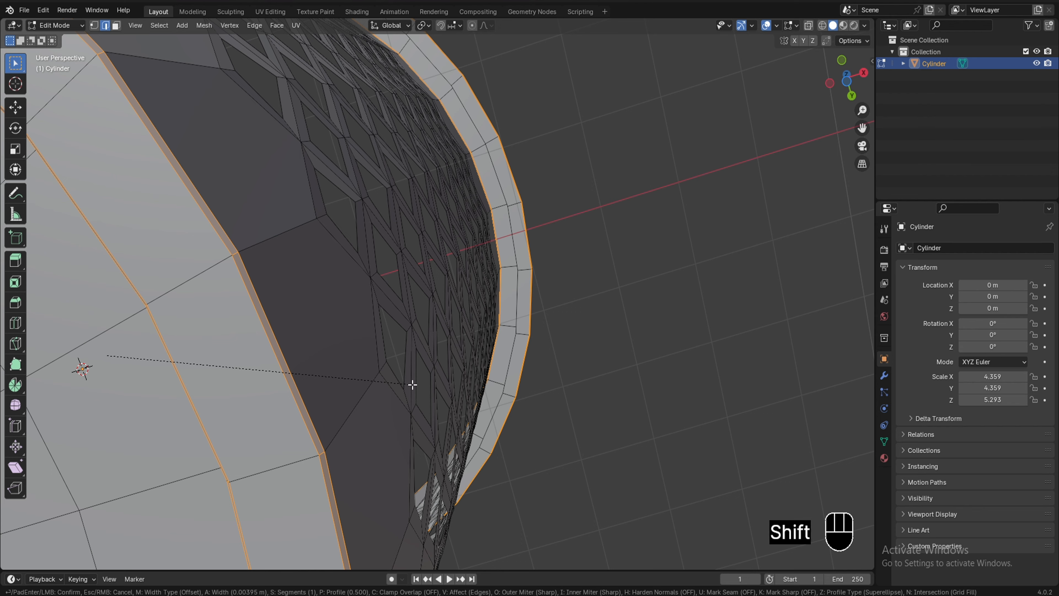
pyautogui.keyDown('shift'); pyautogui.scroll(3, 413, 384); pyautogui.keyUp('shift')
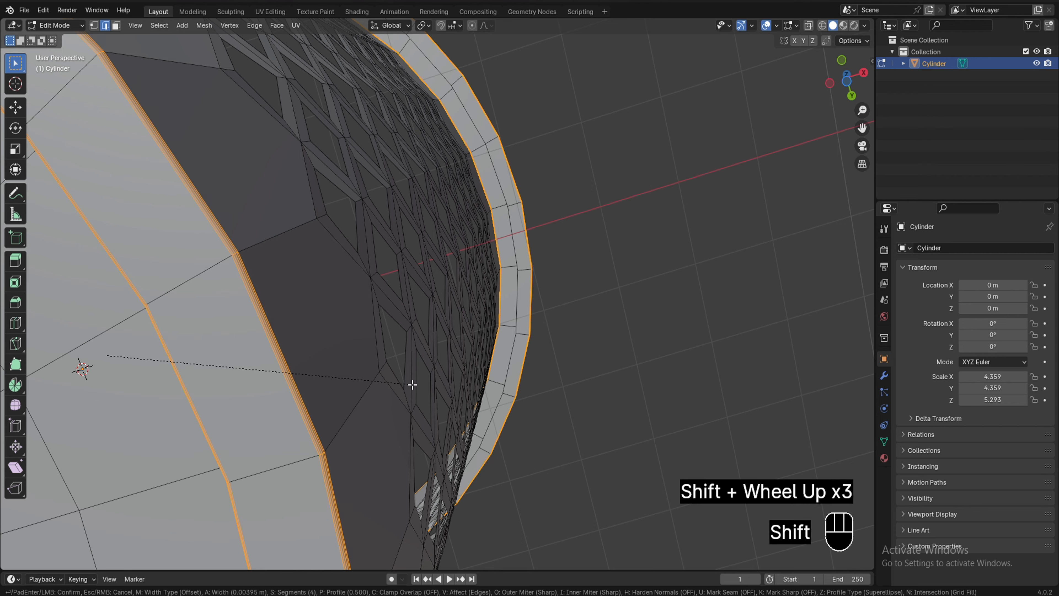
pyautogui.keyDown('shift'); pyautogui.click(412, 384); pyautogui.keyUp('shift')
pyautogui.scroll(-4, 413, 384)
pyautogui.moveTo(412, 412); pyautogui.dragTo(522, 432, button='middle')
pyautogui.scroll(-1, 485, 409)
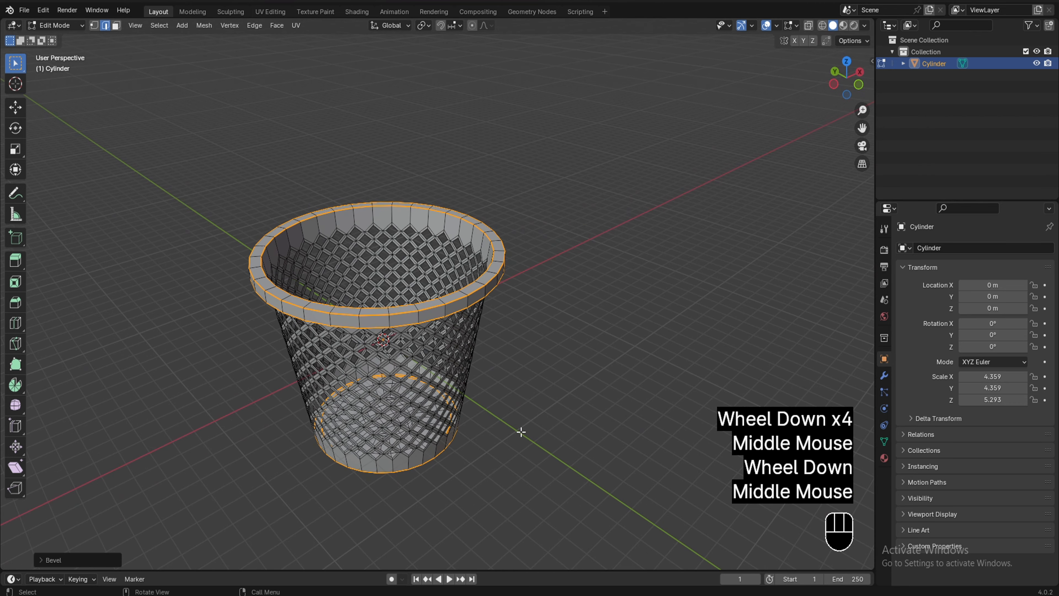
# Step: Return to Object Mode and deselect the basket
pyautogui.click(73, 26)
pyautogui.click(61, 40)
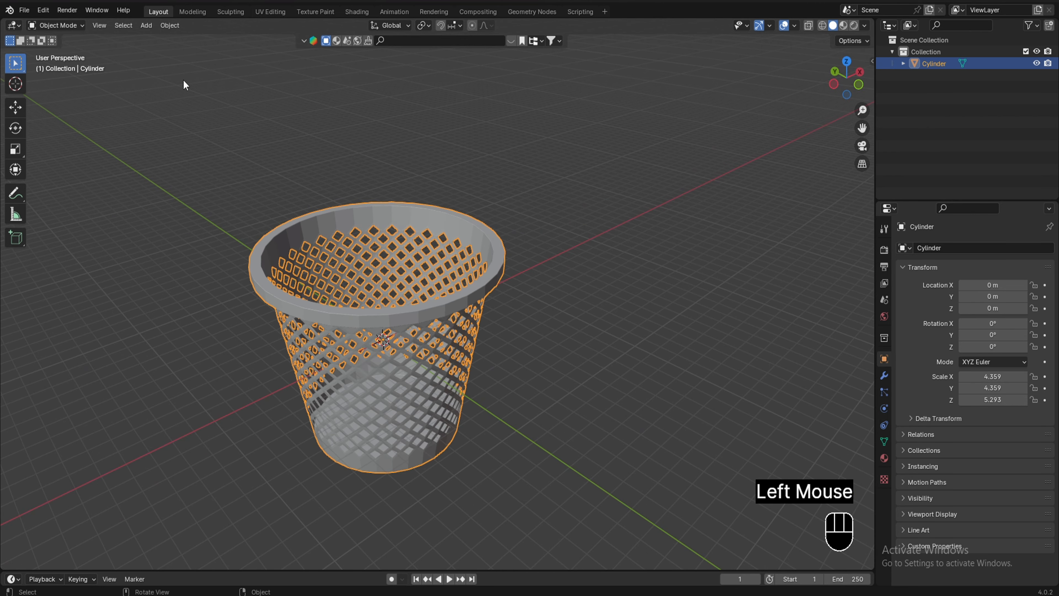
pyautogui.scroll(1, 416, 342)
pyautogui.click(352, 348)
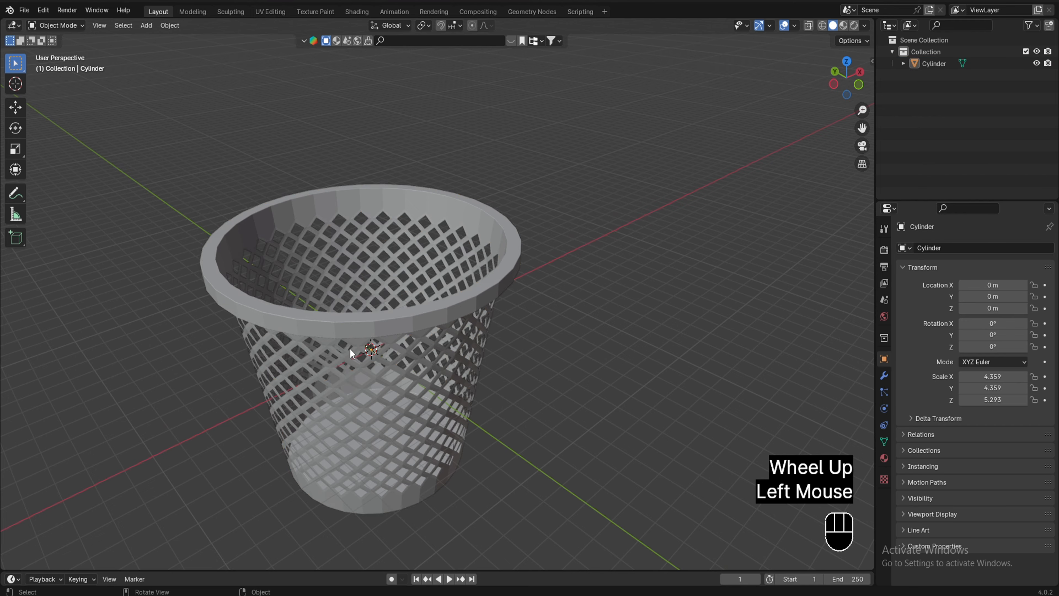
pyautogui.scroll(-2, 352, 348)
pyautogui.scroll(2, 386, 334)
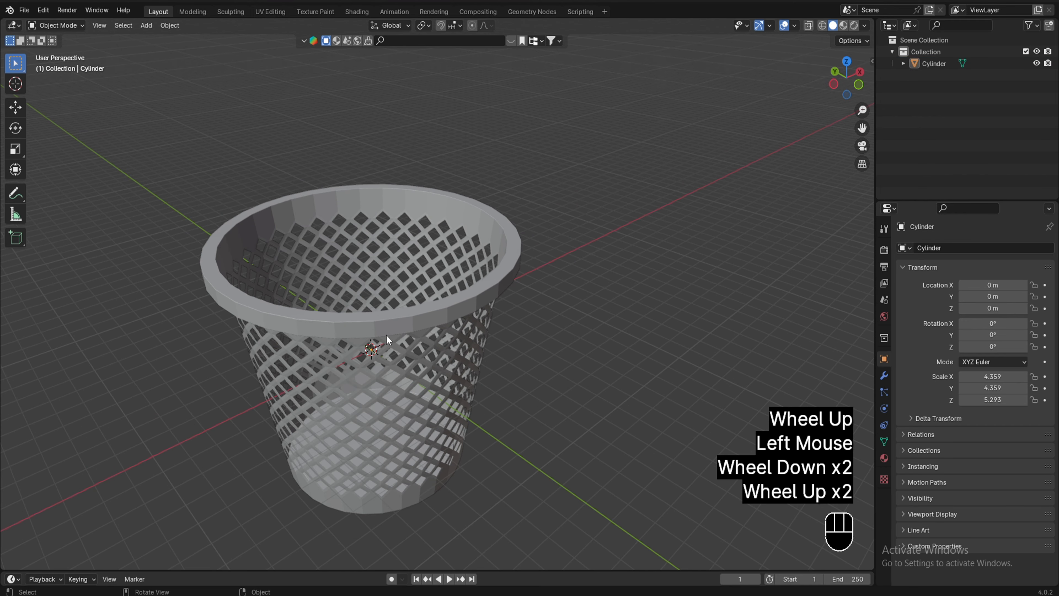
# Step: Enable Cavity in the viewport shading options and set its type to Both
pyautogui.click(865, 25)
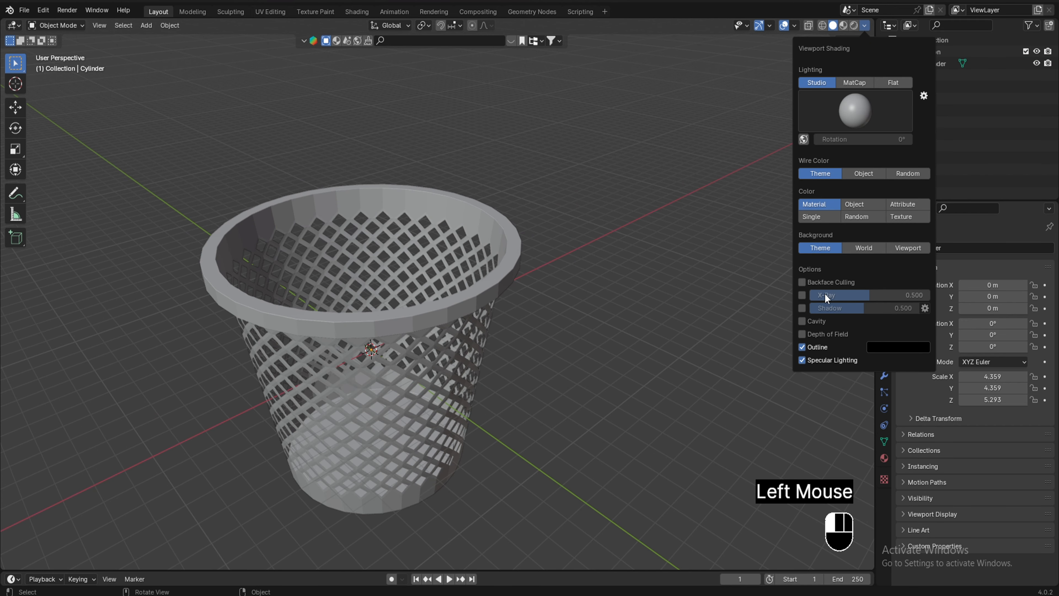
pyautogui.click(803, 320)
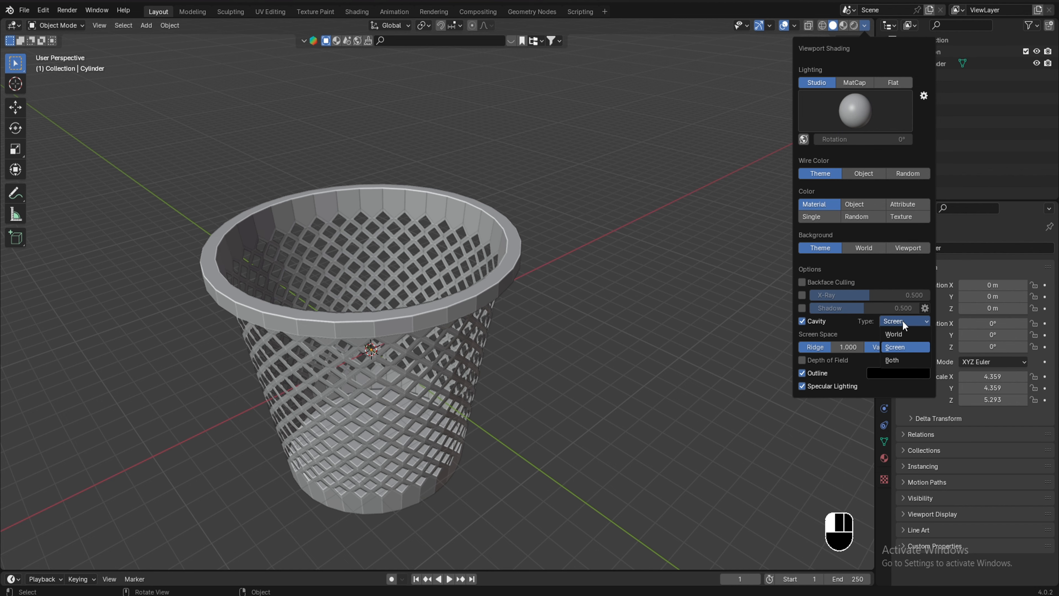
pyautogui.click(898, 359)
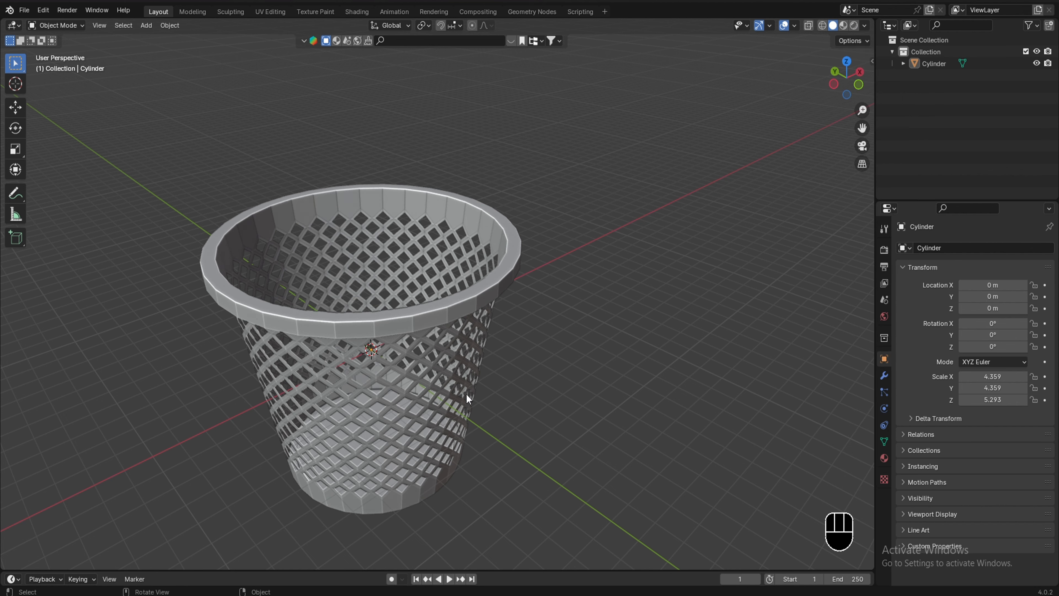
pyautogui.moveTo(466, 394)
pyautogui.mouseDown(button='middle')
pyautogui.moveTo(428, 406)
pyautogui.moveTo(443, 334)
pyautogui.moveTo(497, 374)
pyautogui.moveTo(455, 386)
pyautogui.moveTo(457, 411)
pyautogui.mouseUp(button='middle')
pyautogui.scroll(-2, 498, 378)
pyautogui.keyDown('shift'); pyautogui.moveTo(498, 379); pyautogui.dragTo(445, 348, button='middle'); pyautogui.keyUp('shift')
pyautogui.scroll(2, 481, 337)
# Step: In front view, move the basket up along Z by about 5.33 m so its base rests on the ground line
pyautogui.press('KP_1')
pyautogui.click(425, 295)
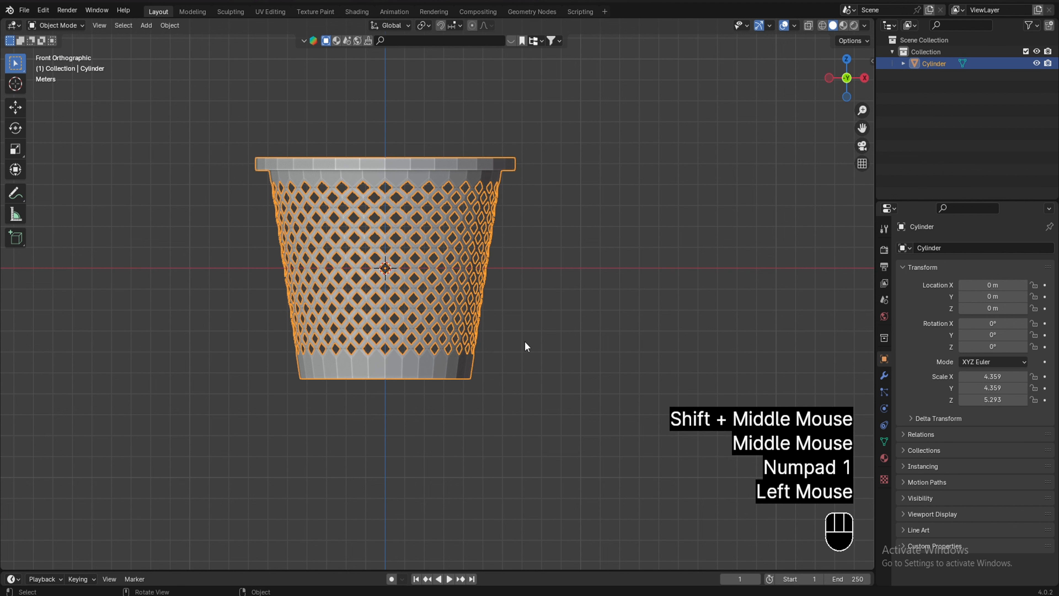
pyautogui.press('g')
pyautogui.press('z')
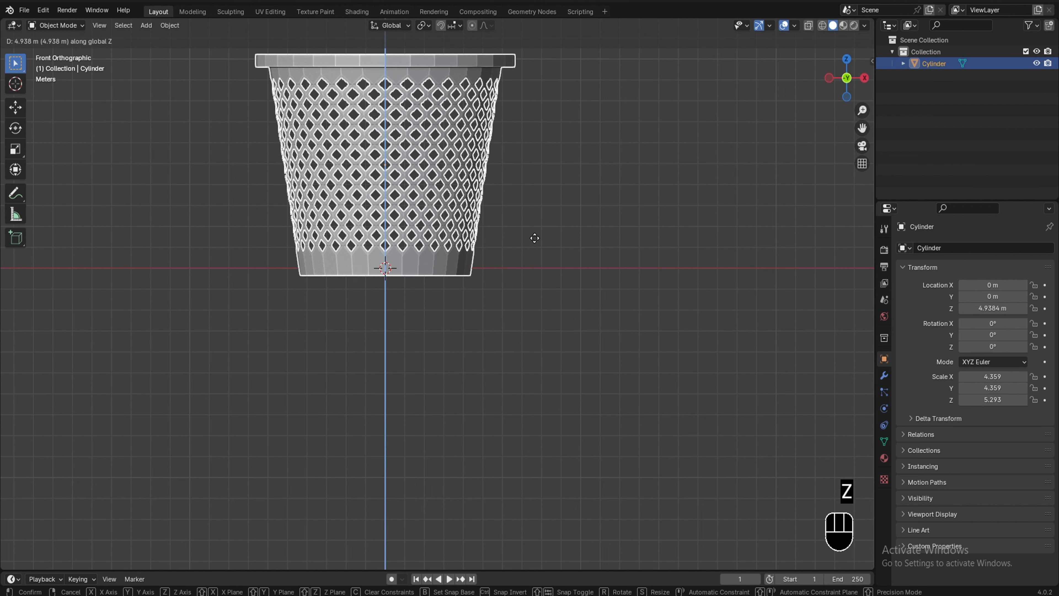
pyautogui.moveTo(535, 218)
pyautogui.press('shift')
pyautogui.keyDown('shift'); pyautogui.click(529, 193); pyautogui.keyUp('shift')
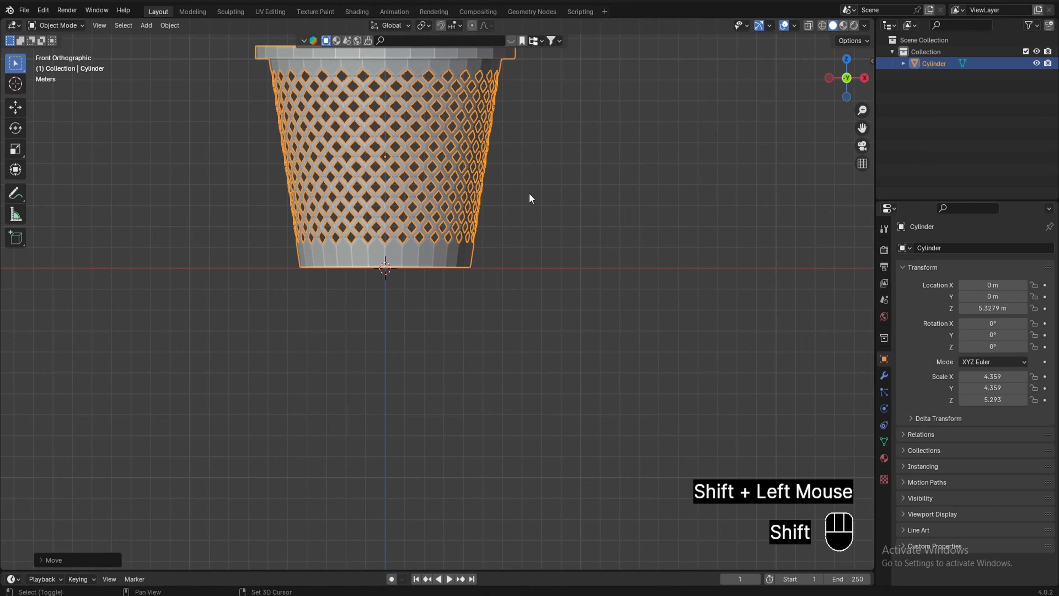
# Step: Deselect the basket and examine its overall shape in perspective view
pyautogui.scroll(-2, 462, 261)
pyautogui.scroll(-1, 510, 319)
pyautogui.keyDown('shift'); pyautogui.moveTo(510, 319); pyautogui.dragTo(532, 306, button='middle'); pyautogui.keyUp('shift')
pyautogui.scroll(2, 473, 329)
pyautogui.scroll(2, 493, 338)
pyautogui.scroll(-1, 493, 342)
pyautogui.click(679, 306)
pyautogui.scroll(-1, 506, 329)
pyautogui.scroll(1, 507, 331)
pyautogui.scroll(-1, 519, 313)
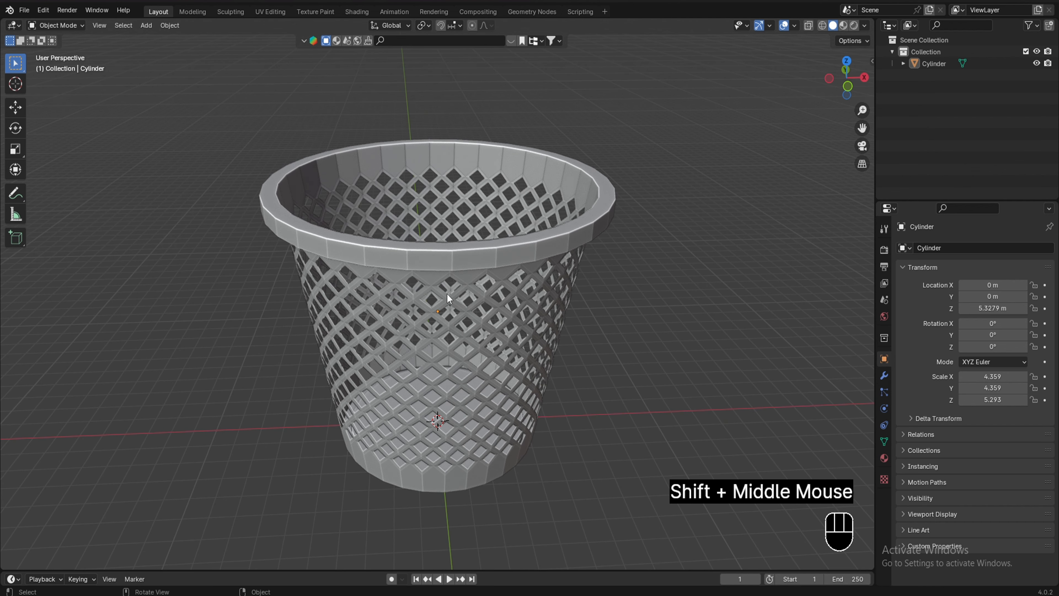
# Step: Add a Subdivision Surface modifier to the basket
pyautogui.click(445, 269)
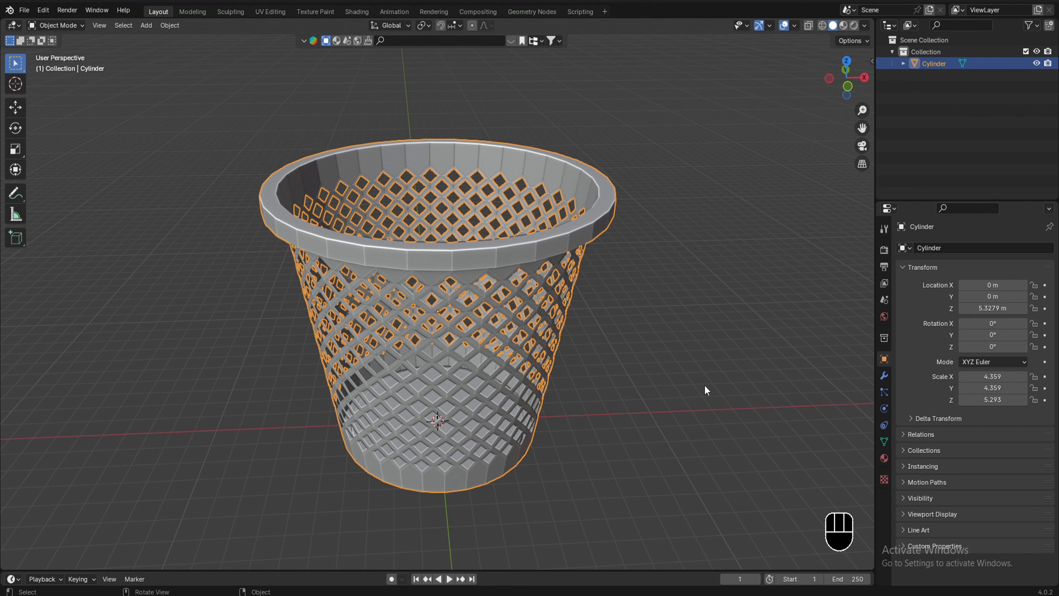
pyautogui.click(883, 375)
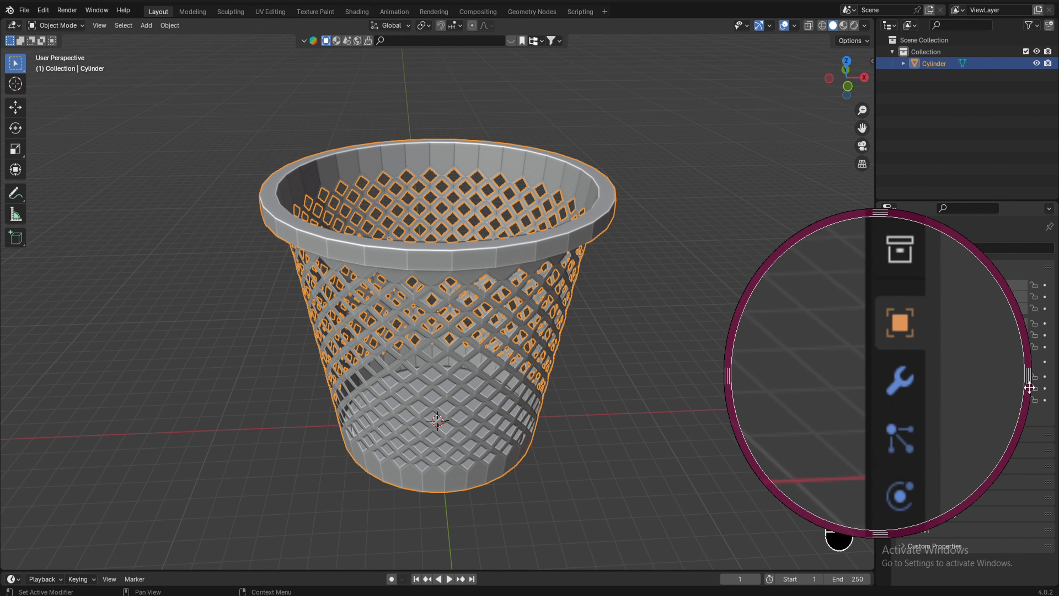
pyautogui.click(884, 375)
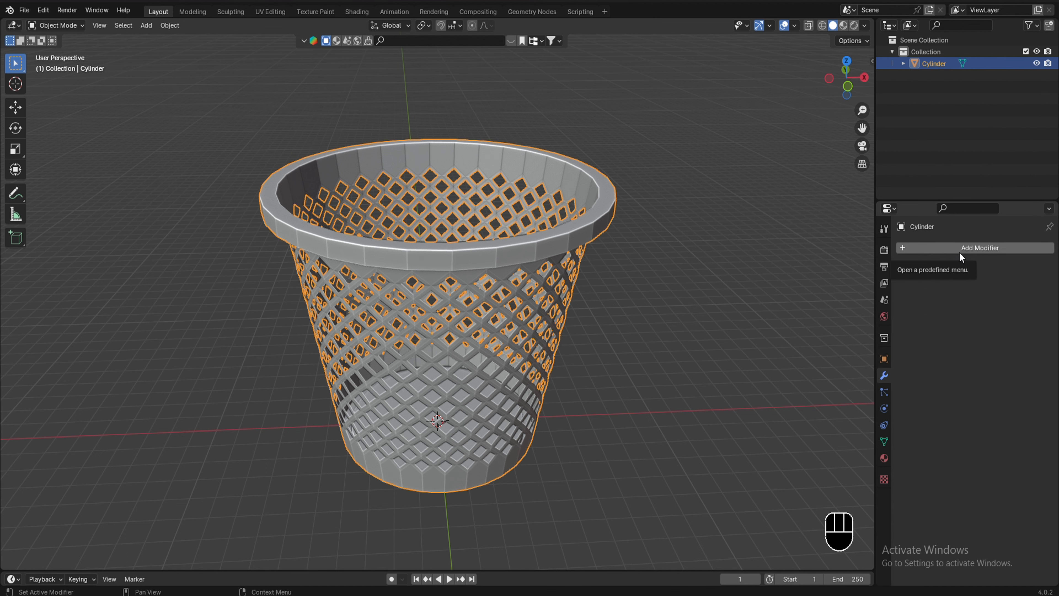
pyautogui.click(976, 252)
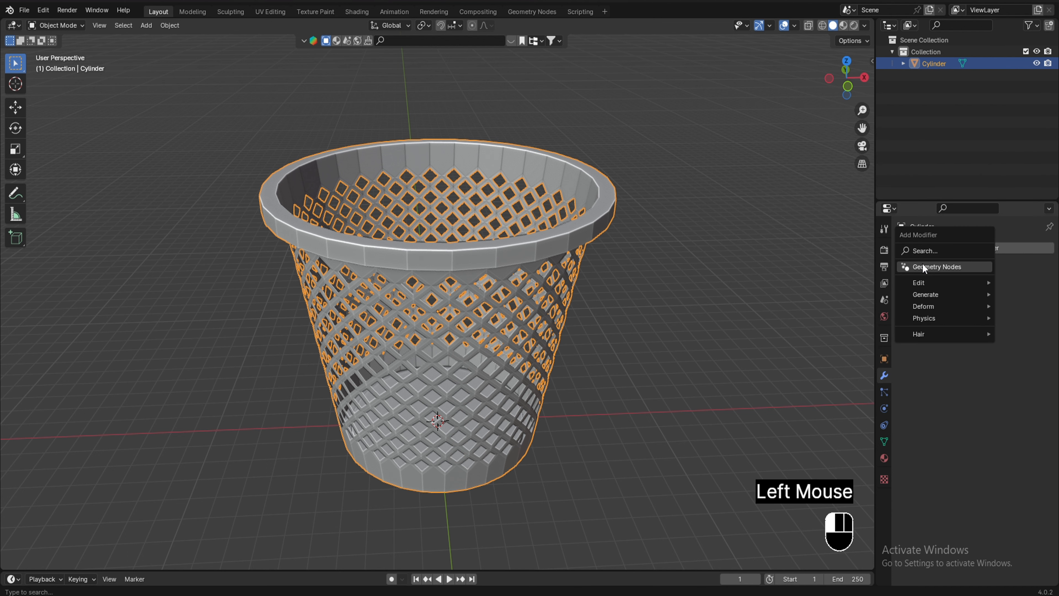
pyautogui.moveTo(937, 296)
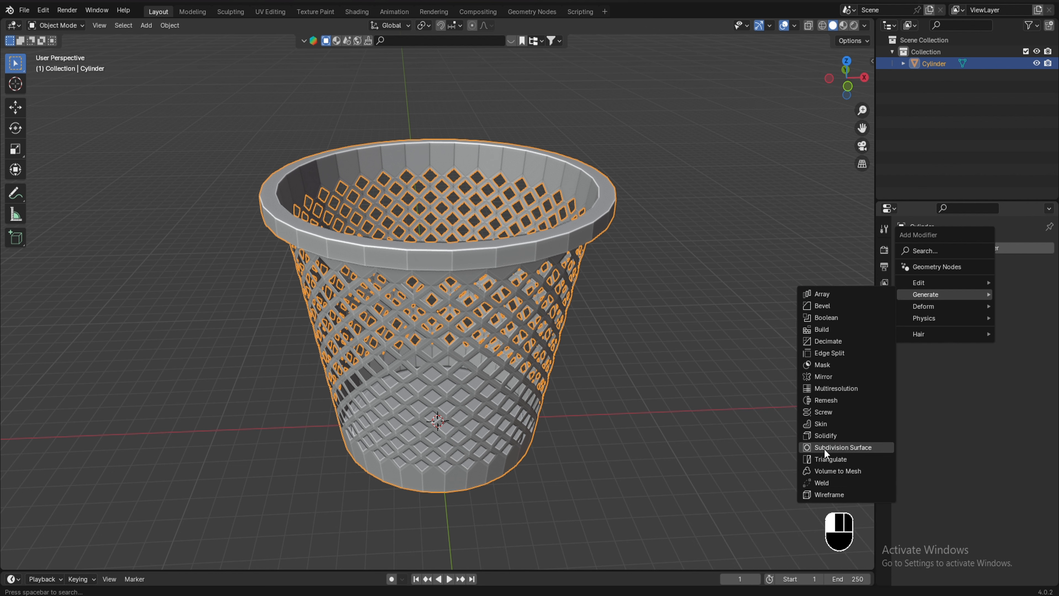
pyautogui.click(825, 449)
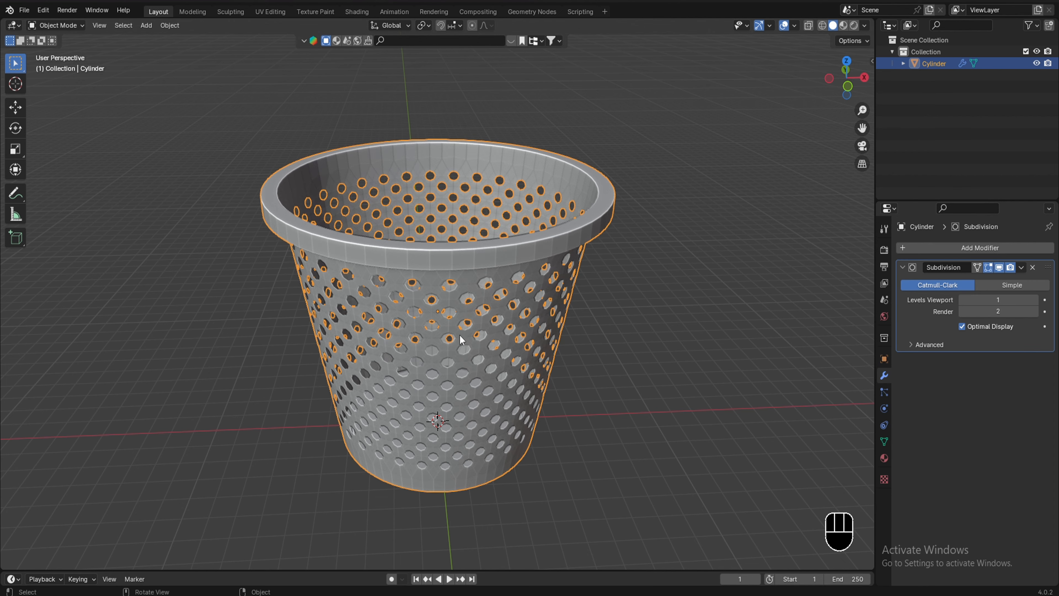
# Step: Set the Subdivision modifier's viewport level to 2, collapse its settings and check the smoothed rim and wall up close
pyautogui.moveTo(459, 334); pyautogui.dragTo(529, 354, button='middle')
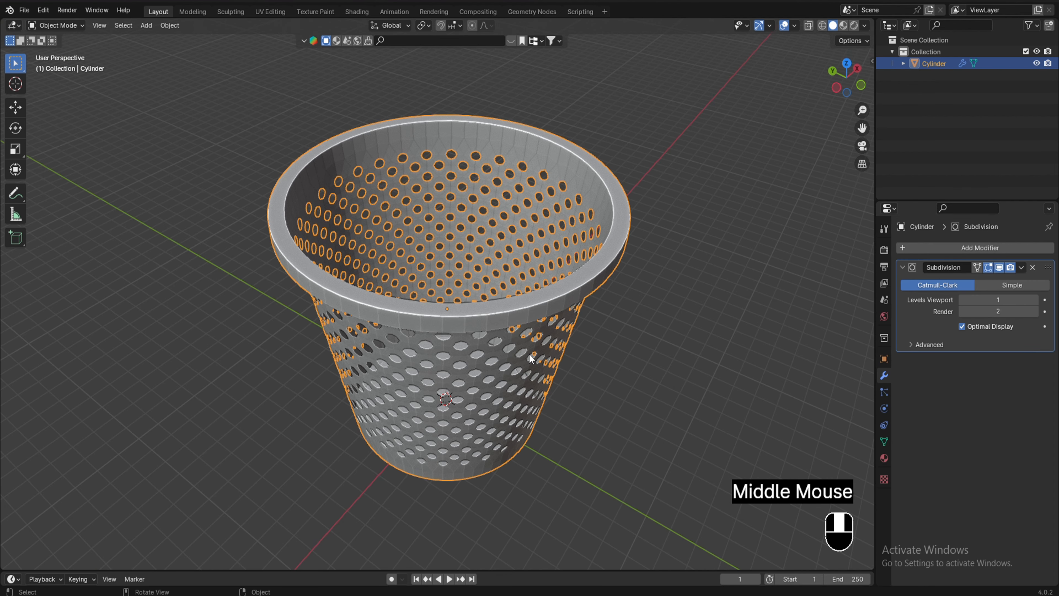
pyautogui.scroll(2, 529, 354)
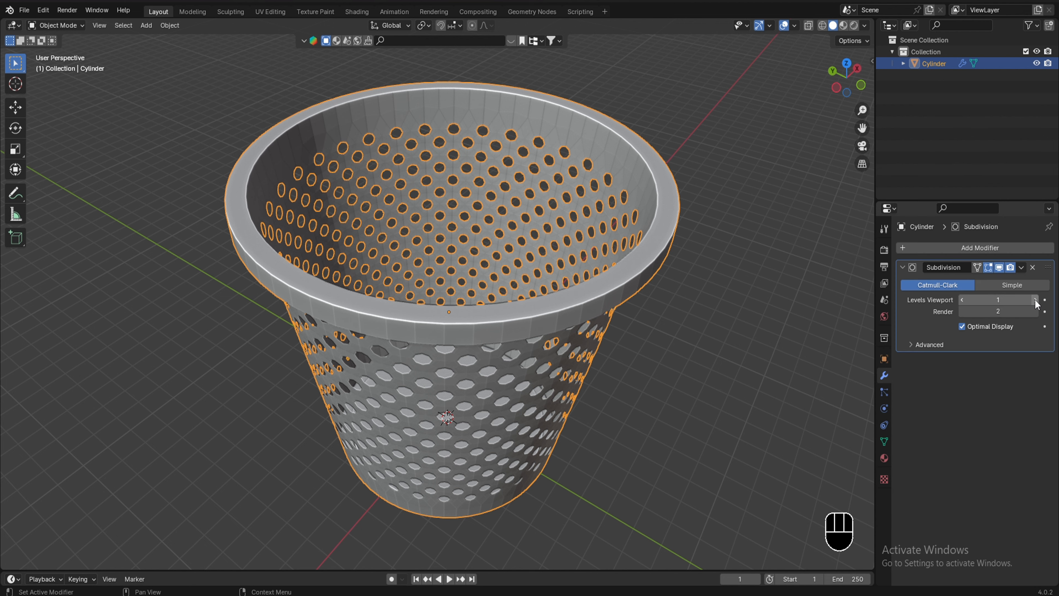
pyautogui.click(1036, 300)
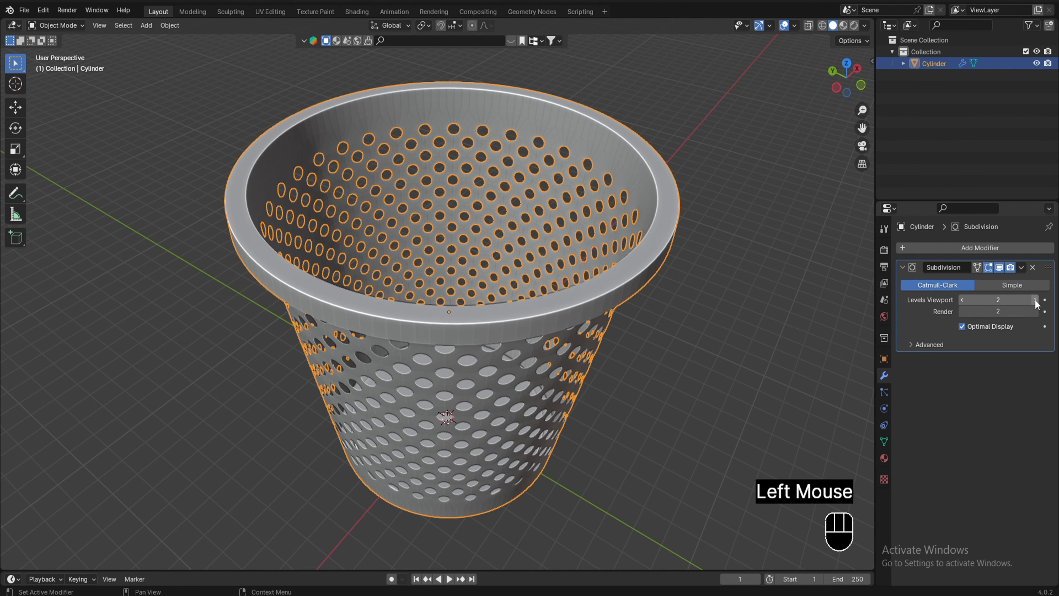
pyautogui.click(903, 267)
pyautogui.moveTo(469, 345); pyautogui.dragTo(468, 465, button='middle')
pyautogui.scroll(-2, 447, 308)
pyautogui.scroll(2, 447, 308)
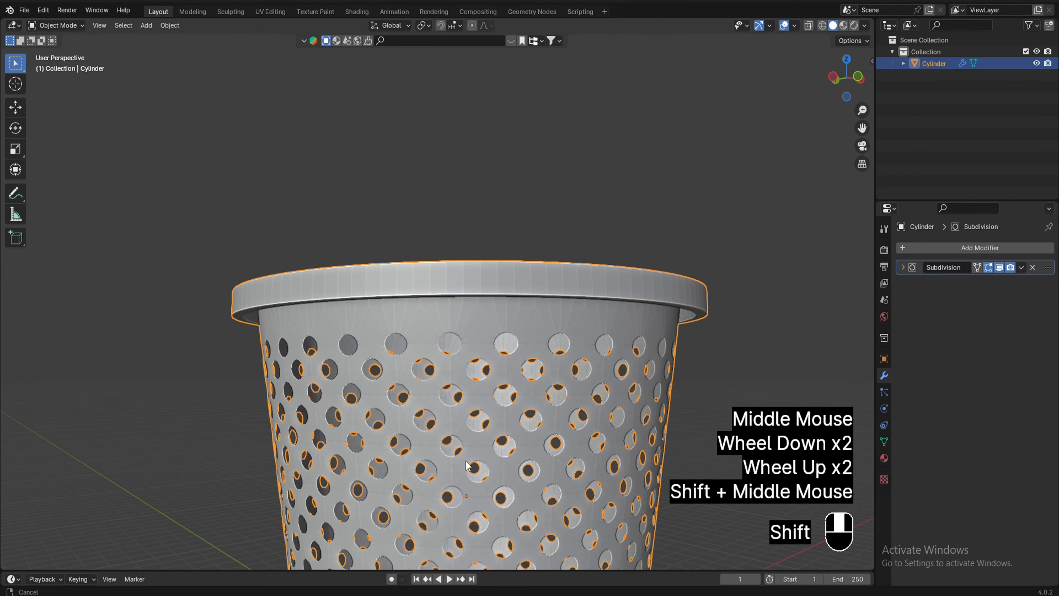
pyautogui.scroll(2, 417, 438)
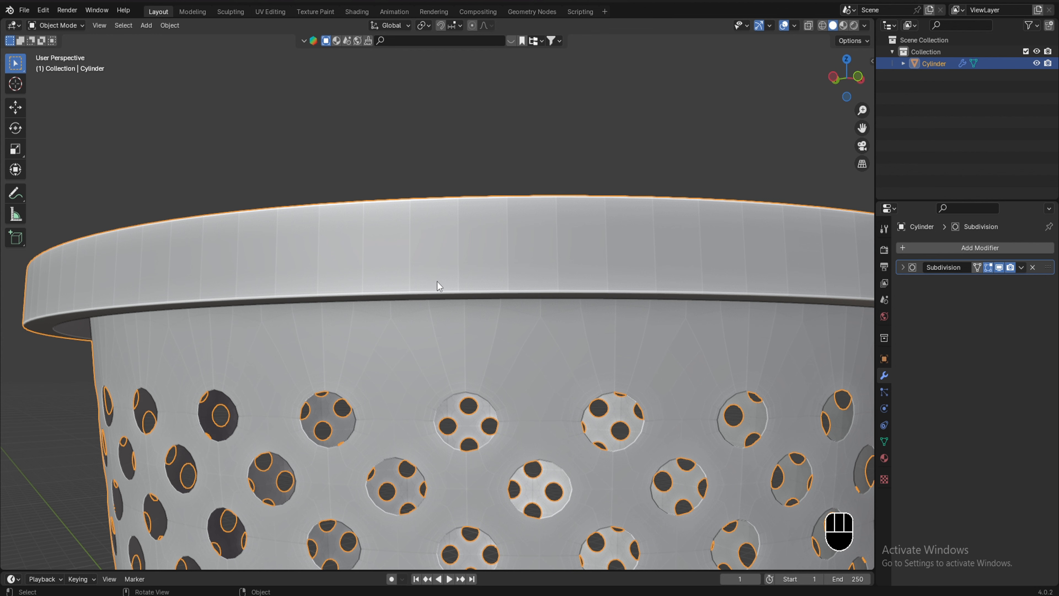
# Step: Apply Shade Smooth to the basket
pyautogui.scroll(-3, 459, 275)
pyautogui.moveTo(483, 333); pyautogui.dragTo(477, 273, button='middle')
pyautogui.click(476, 282)
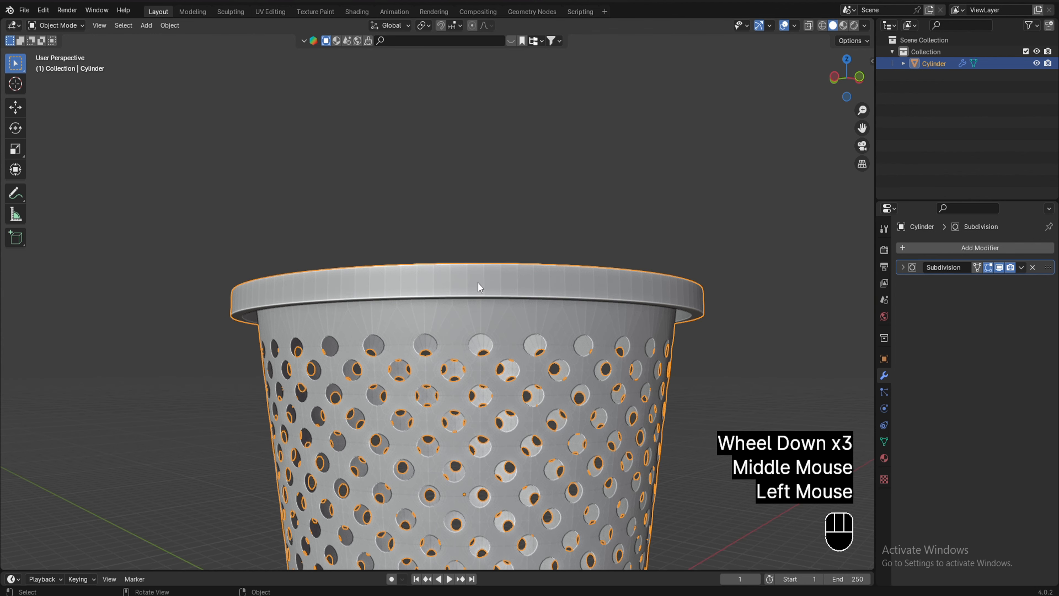
pyautogui.rightClick(479, 283)
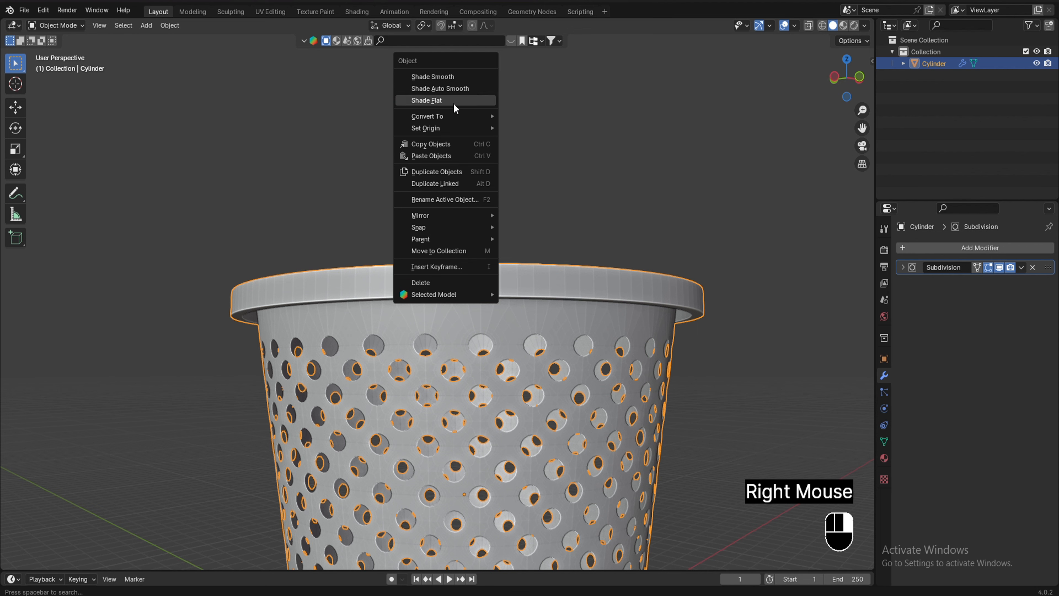
pyautogui.click(443, 76)
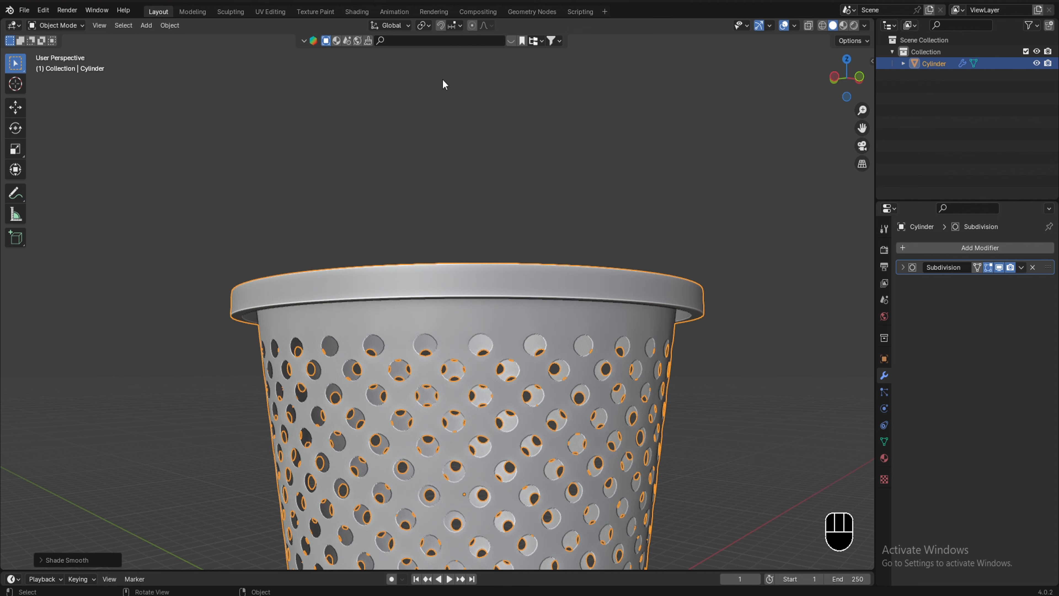
# Step: Deselect the basket and examine its smooth-shaded rim, perforated wall and interior from several angles and distances
pyautogui.scroll(-2, 456, 357)
pyautogui.moveTo(456, 357); pyautogui.dragTo(456, 413, button='middle')
pyautogui.scroll(1, 471, 415)
pyautogui.scroll(2, 455, 436)
pyautogui.scroll(-2, 451, 448)
pyautogui.scroll(-1, 451, 448)
pyautogui.click(430, 466)
pyautogui.scroll(-2, 454, 474)
pyautogui.scroll(1, 455, 475)
pyautogui.scroll(3, 451, 459)
pyautogui.scroll(-1, 450, 435)
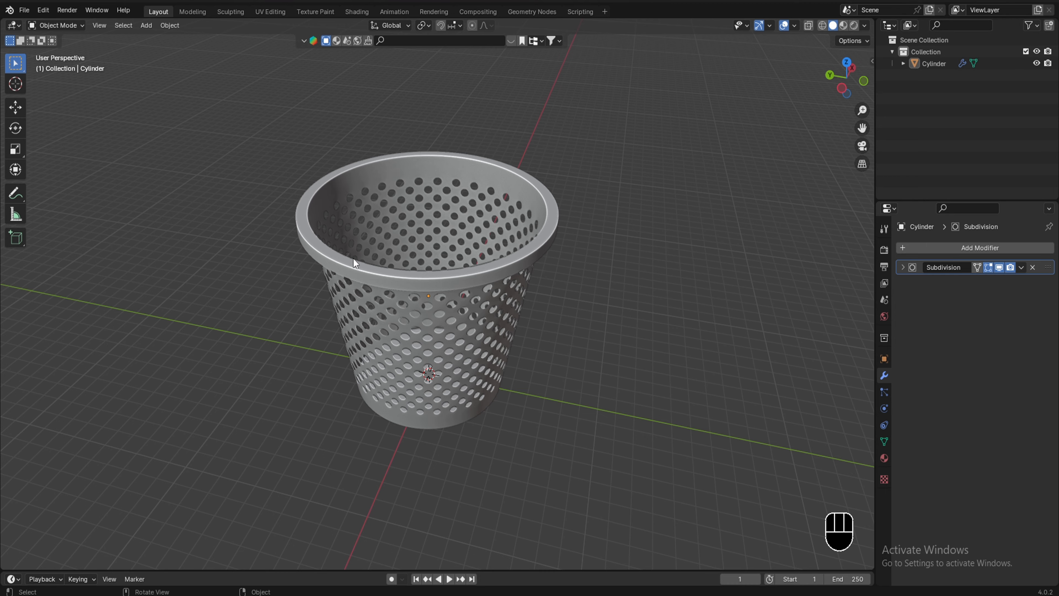
pyautogui.scroll(-2, 417, 307)
pyautogui.scroll(1, 427, 309)
pyautogui.scroll(4, 434, 311)
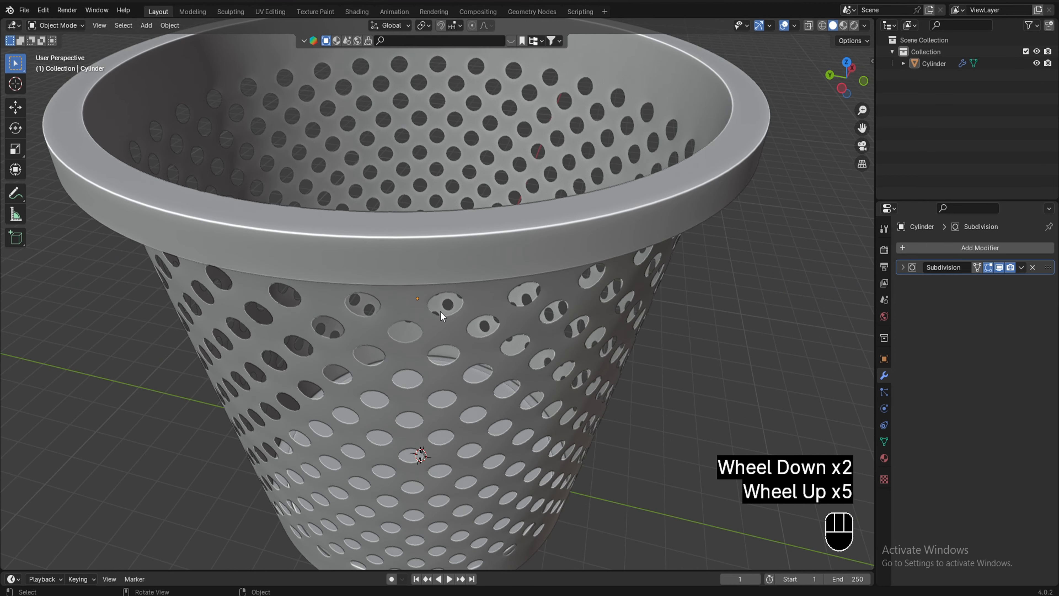
pyautogui.scroll(-1, 440, 310)
pyautogui.moveTo(440, 311); pyautogui.dragTo(470, 324, button='middle')
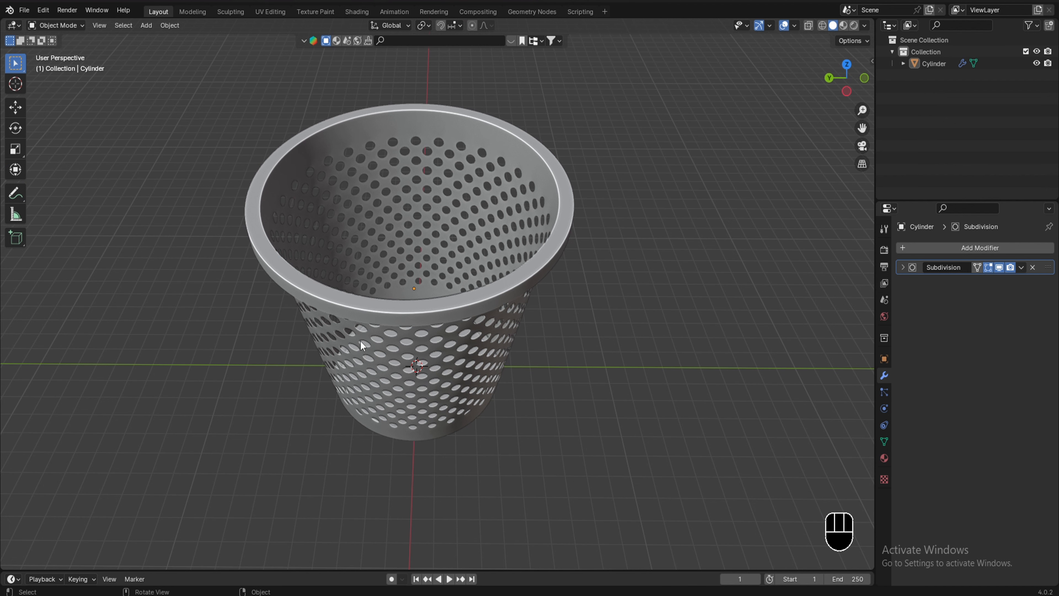
pyautogui.scroll(2, 392, 348)
pyautogui.scroll(-2, 390, 354)
pyautogui.scroll(2, 411, 319)
pyautogui.scroll(-3, 412, 316)
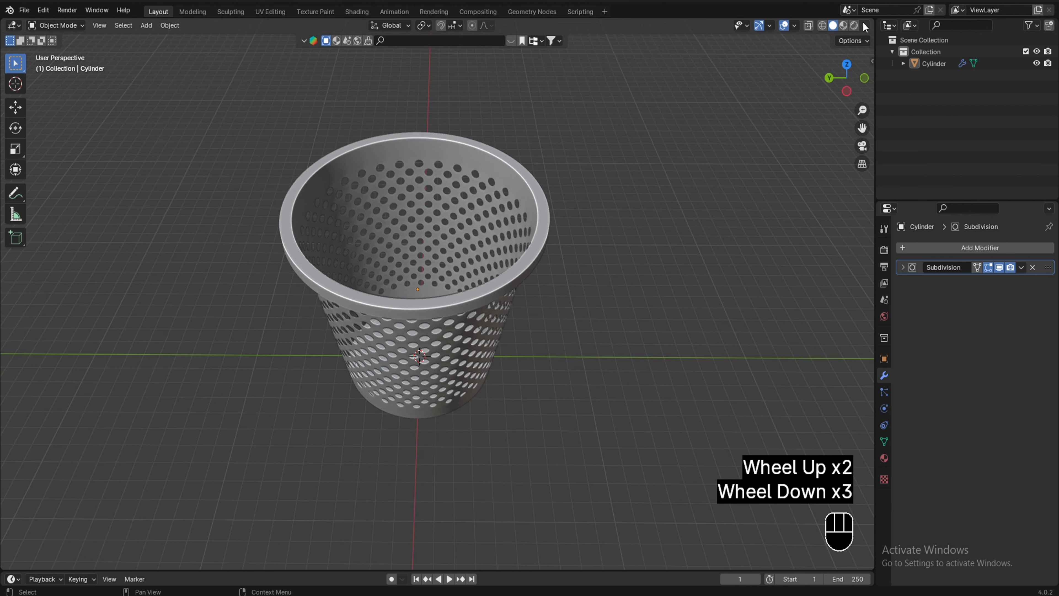
# Step: Set the solid viewport shading's lighting to MatCap and view the basket from a lower angle
pyautogui.click(865, 25)
pyautogui.click(853, 81)
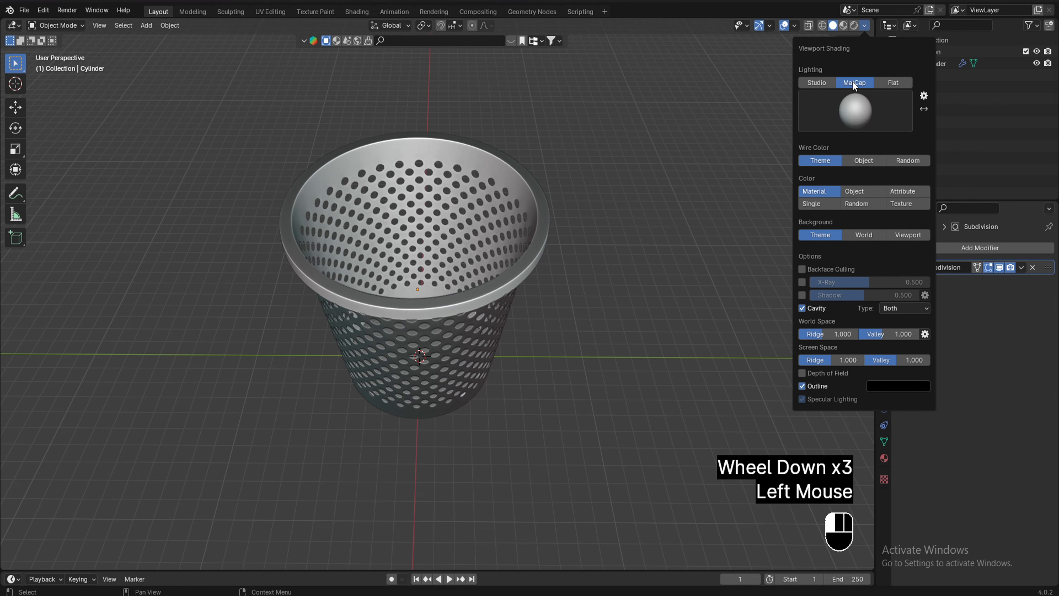
pyautogui.scroll(2, 430, 328)
pyautogui.scroll(-1, 430, 328)
pyautogui.scroll(-1, 430, 328)
pyautogui.moveTo(430, 328)
pyautogui.mouseDown(button='middle')
pyautogui.moveTo(420, 251)
pyautogui.moveTo(445, 334)
pyautogui.moveTo(418, 341)
pyautogui.moveTo(418, 307)
pyautogui.mouseUp(button='middle')
# Step: Try the beige clay, shiny metal, rainbow normal and bright white MatCaps on the basket
pyautogui.click(867, 26)
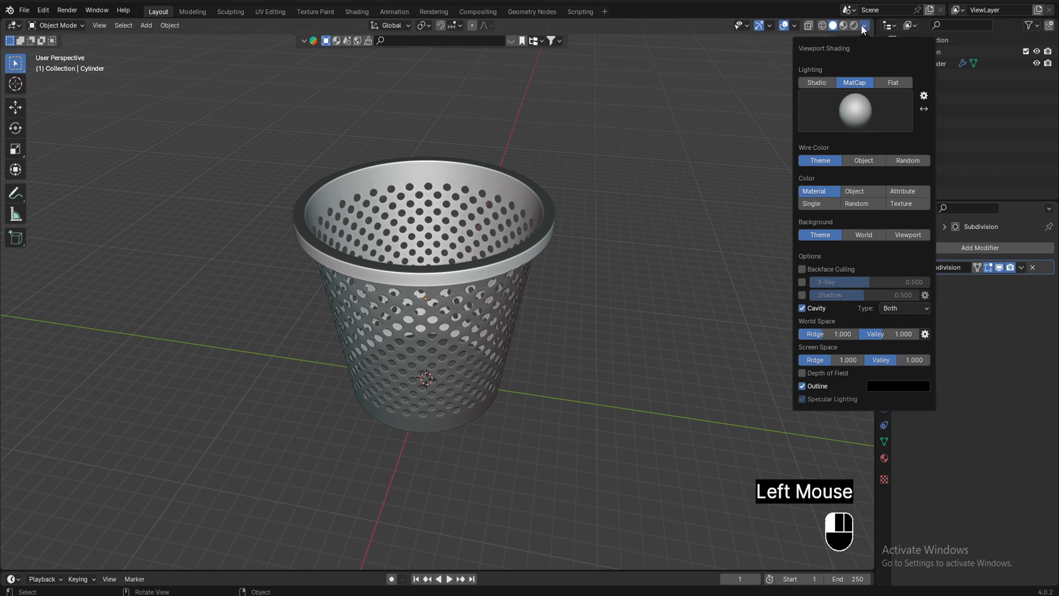
pyautogui.click(857, 100)
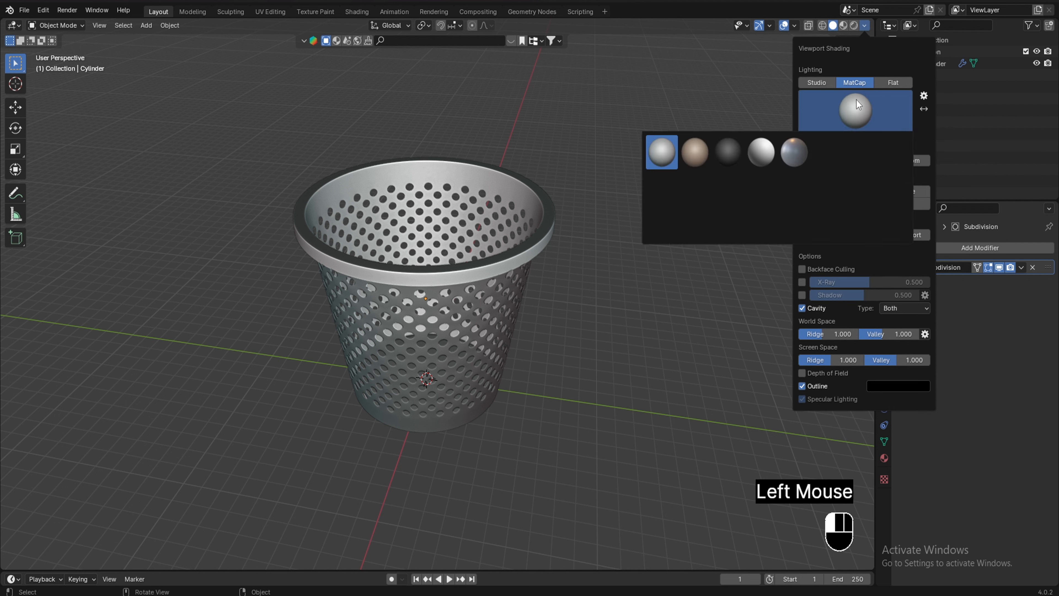
pyautogui.click(686, 161)
pyautogui.click(855, 115)
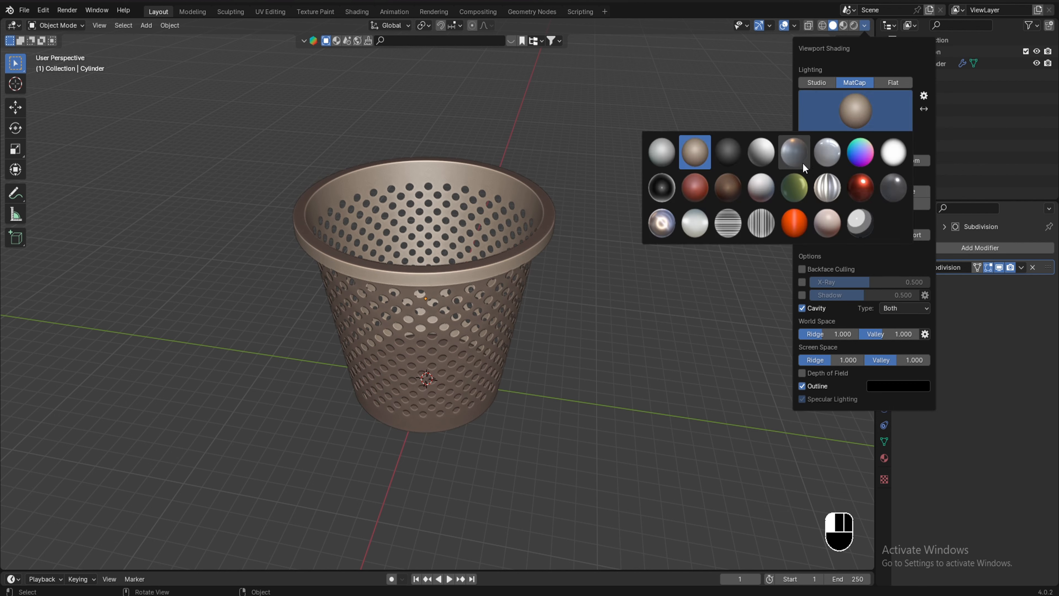
pyautogui.click(827, 161)
pyautogui.click(863, 122)
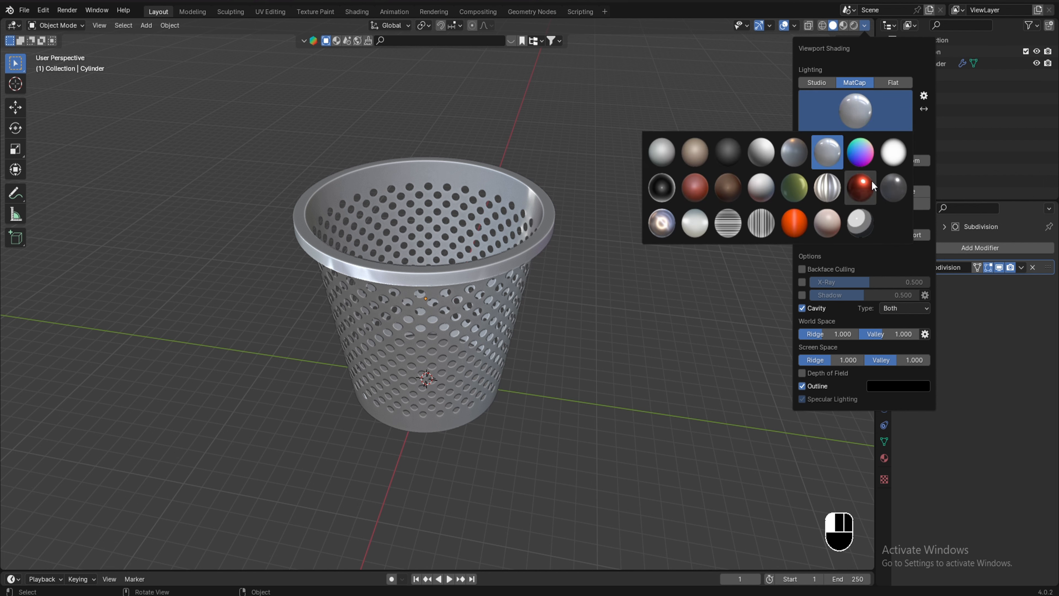
pyautogui.click(869, 164)
pyautogui.click(865, 121)
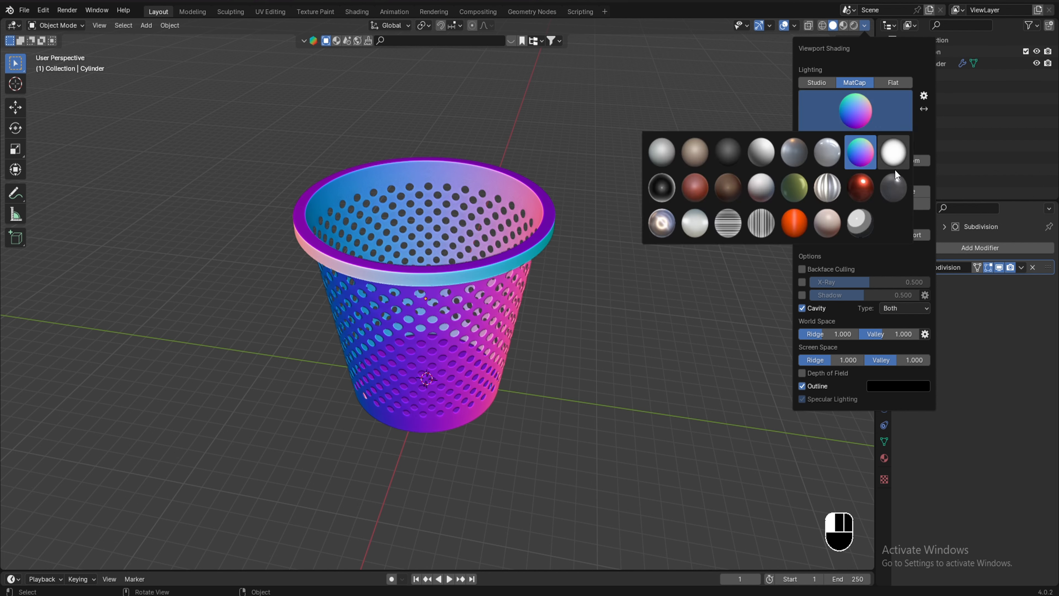
pyautogui.click(894, 155)
# Step: Try the pale skin, two-tone toon, horizontal-stripe reflection and red clay MatCaps on the basket
pyautogui.click(866, 112)
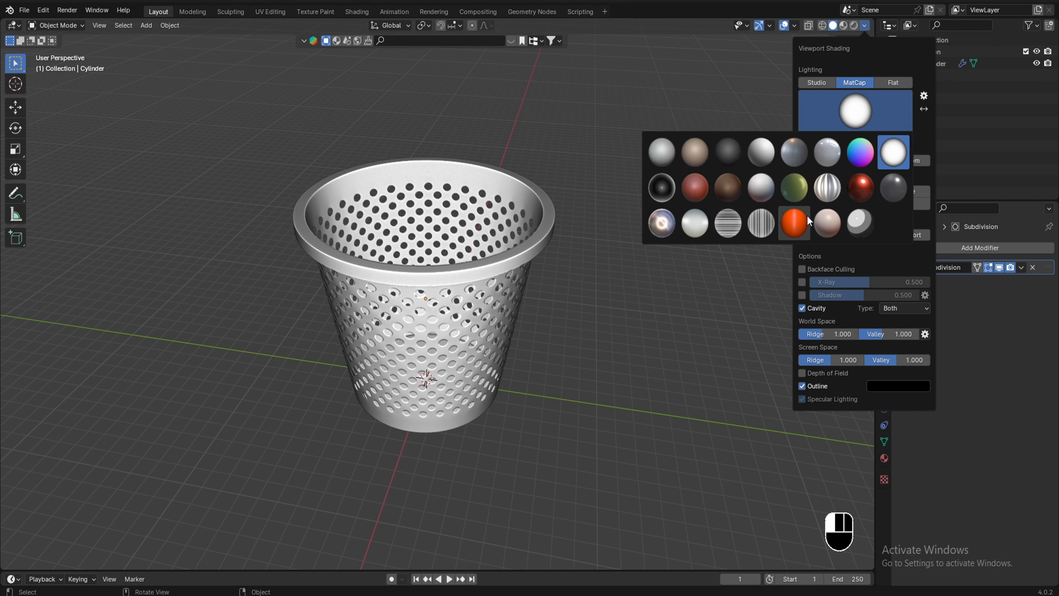
pyautogui.click(854, 111)
pyautogui.click(828, 221)
pyautogui.click(863, 108)
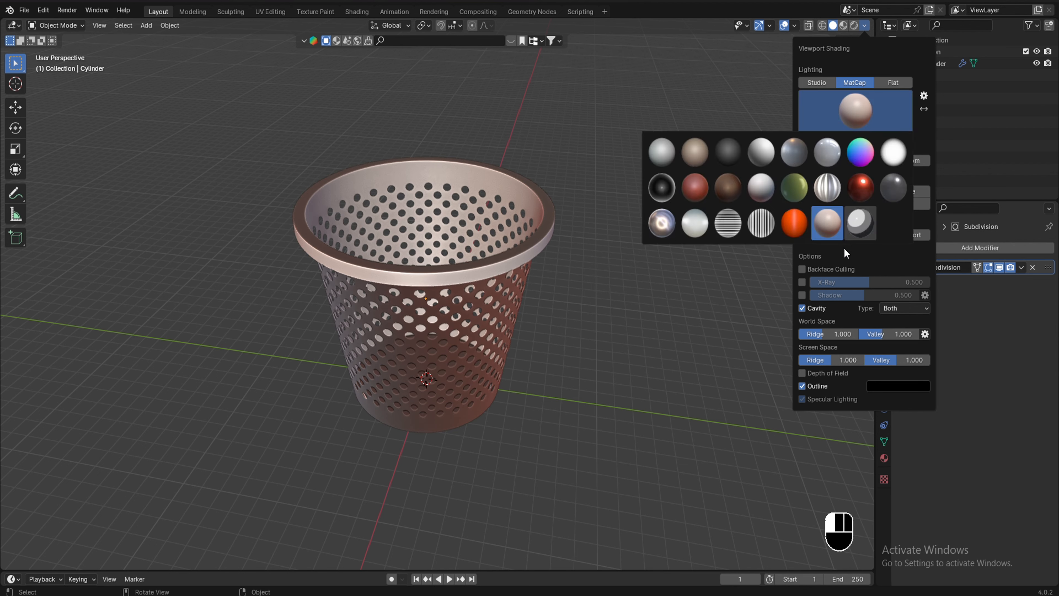
pyautogui.click(864, 228)
pyautogui.click(855, 118)
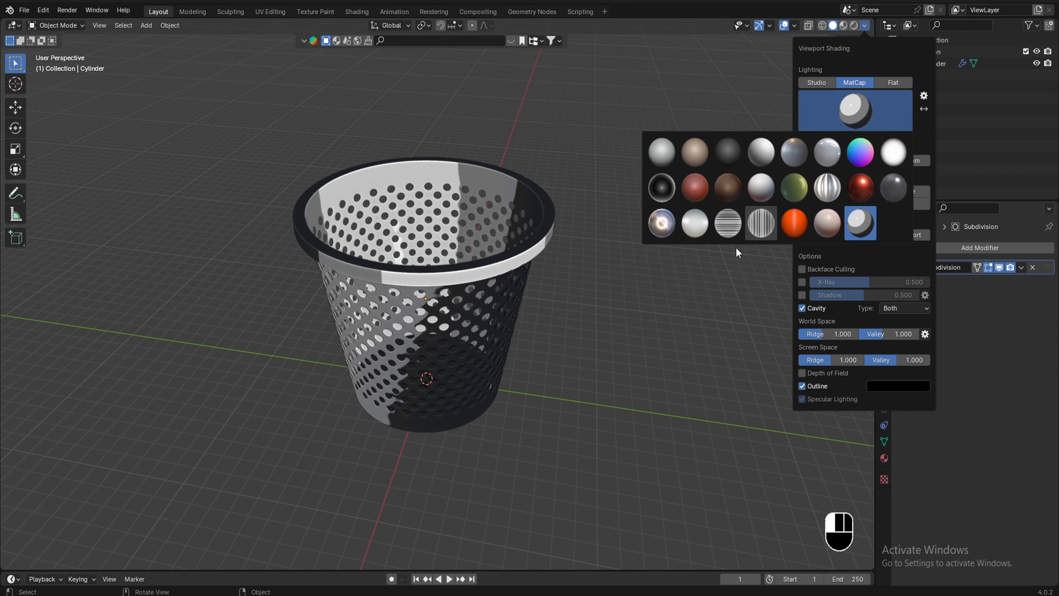
pyautogui.click(728, 223)
pyautogui.click(848, 121)
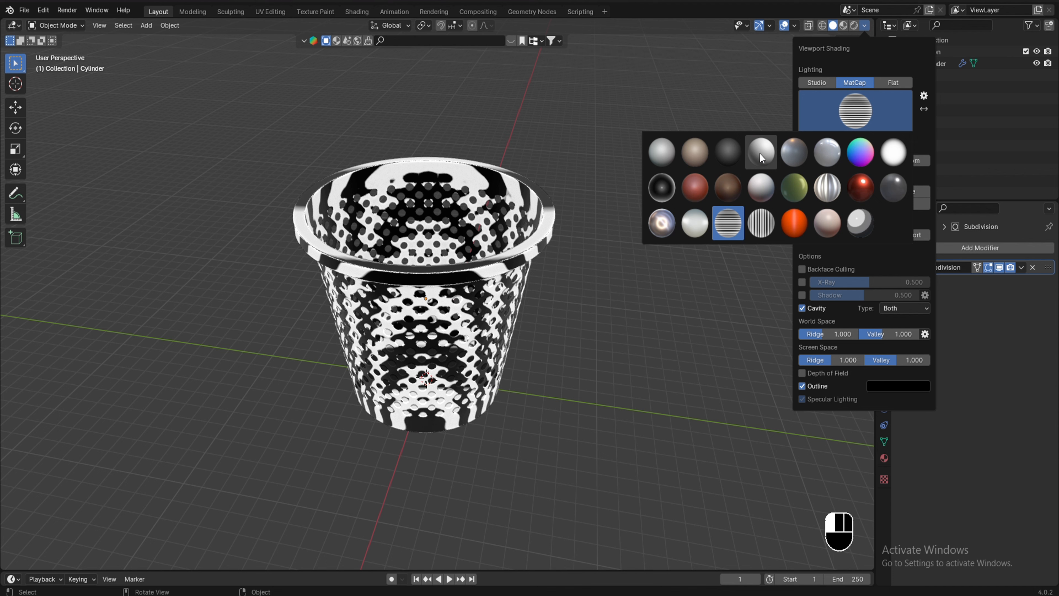
pyautogui.click(695, 187)
# Step: Set the viewport MatCap to the matte dark grey sphere
pyautogui.click(865, 108)
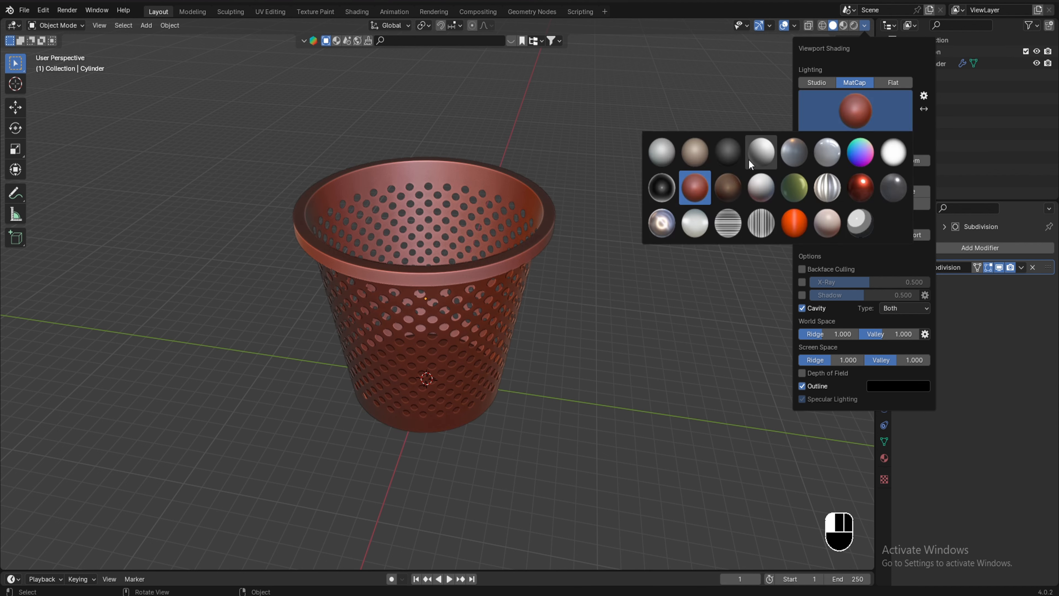
pyautogui.click(723, 158)
pyautogui.click(871, 113)
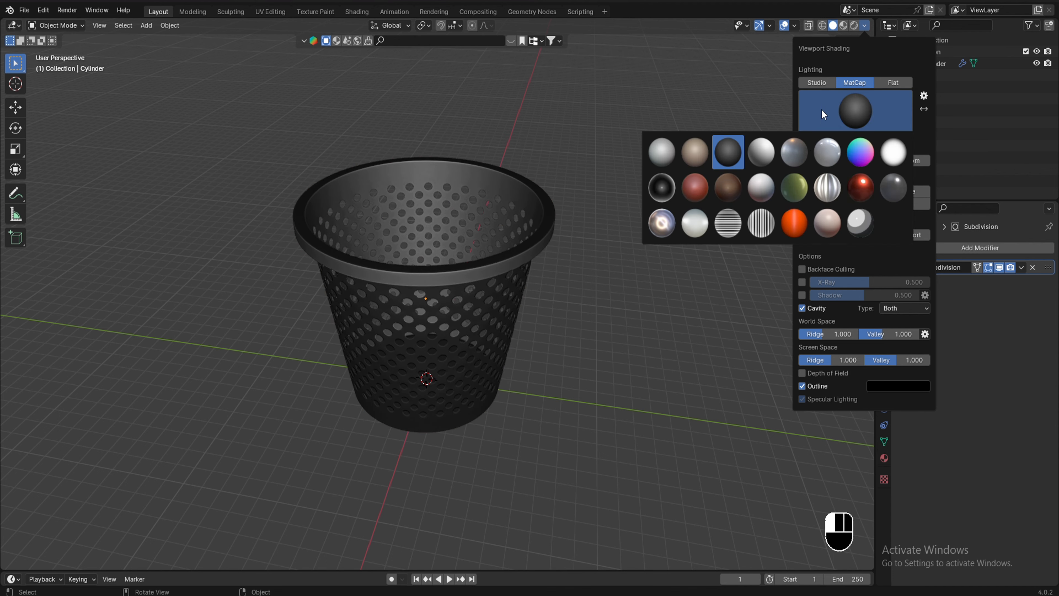
pyautogui.click(744, 92)
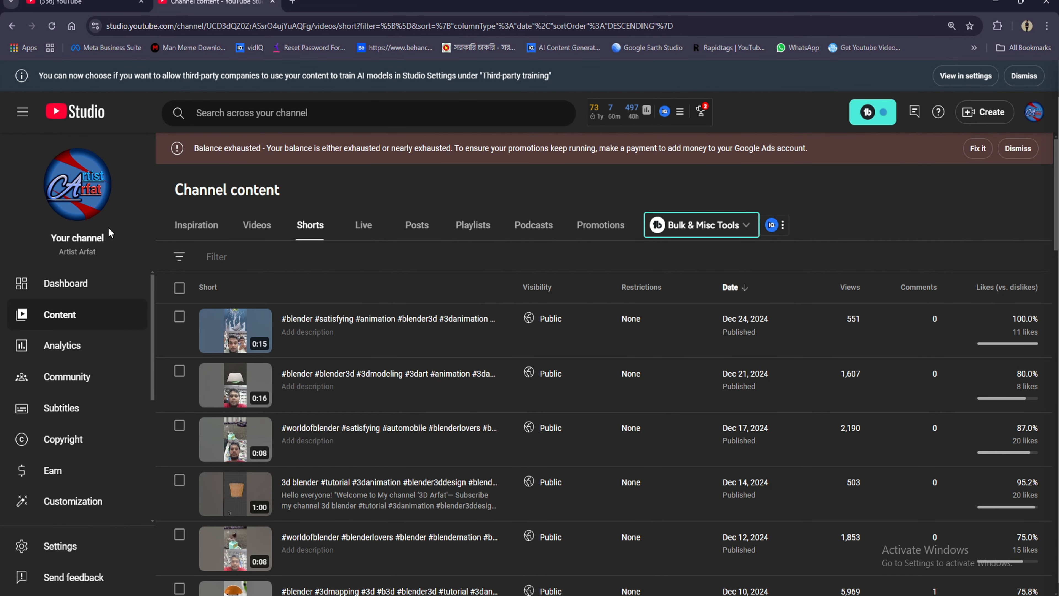
# Step: Switch to the YouTube home page in the browser and open the signed-in account's own channel page
pyautogui.click(99, 7)
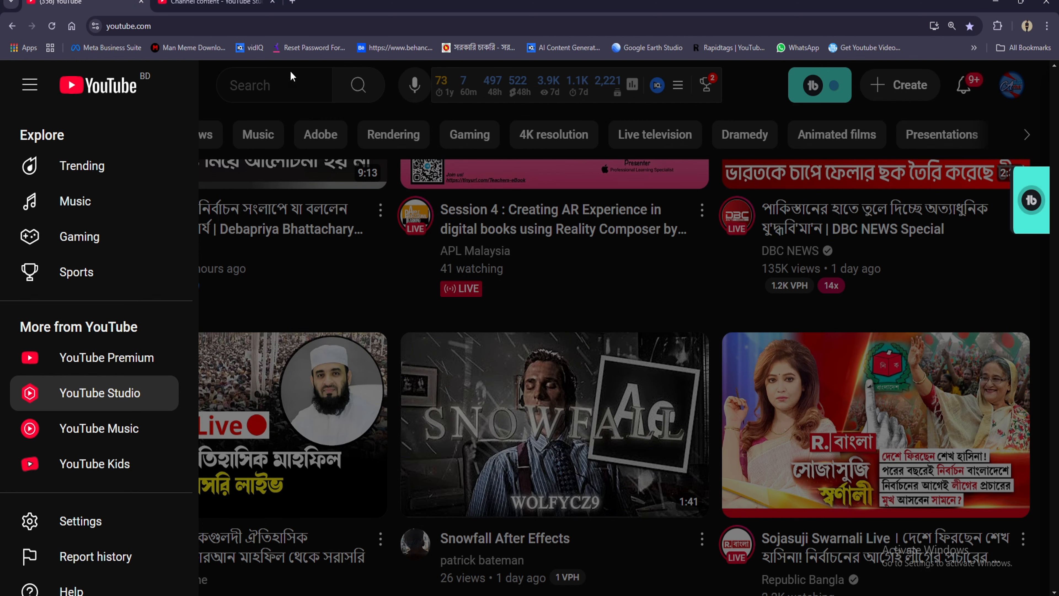
pyautogui.click(295, 284)
pyautogui.scroll(4, 265, 255)
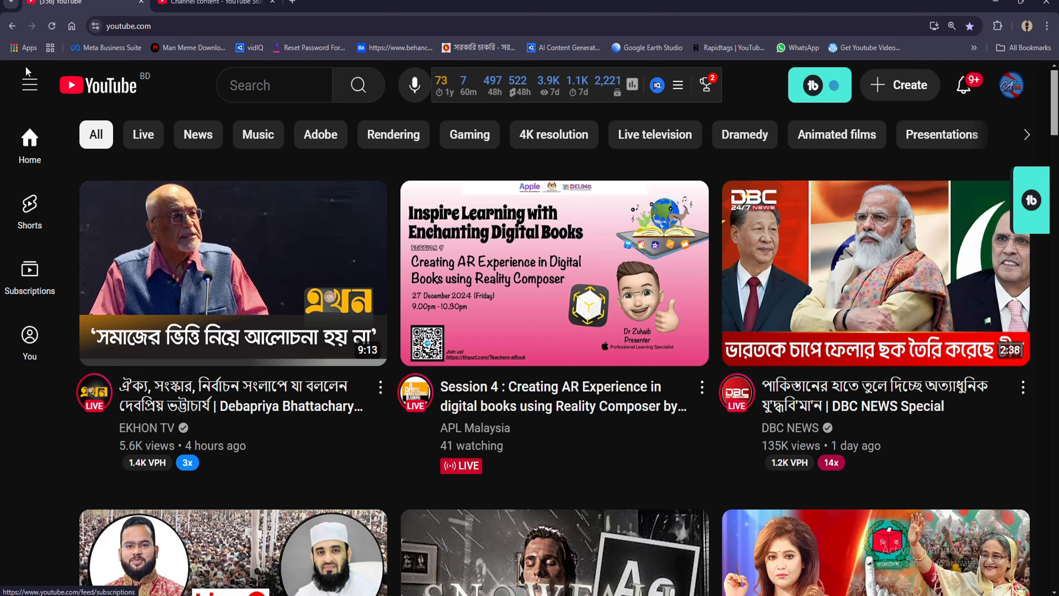
pyautogui.click(29, 85)
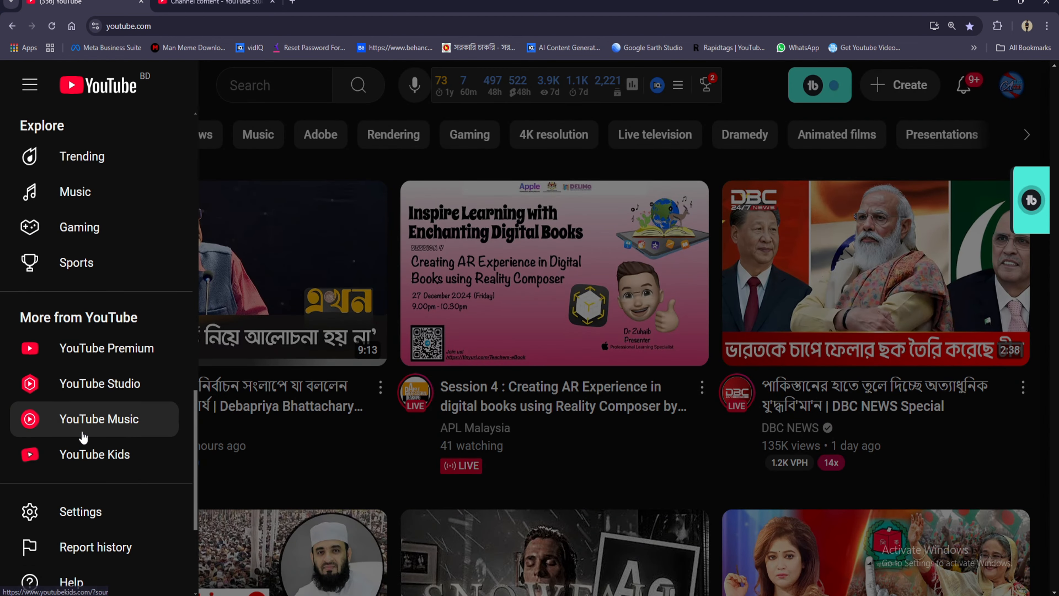
pyautogui.scroll(-5, 84, 438)
pyautogui.scroll(5, 87, 330)
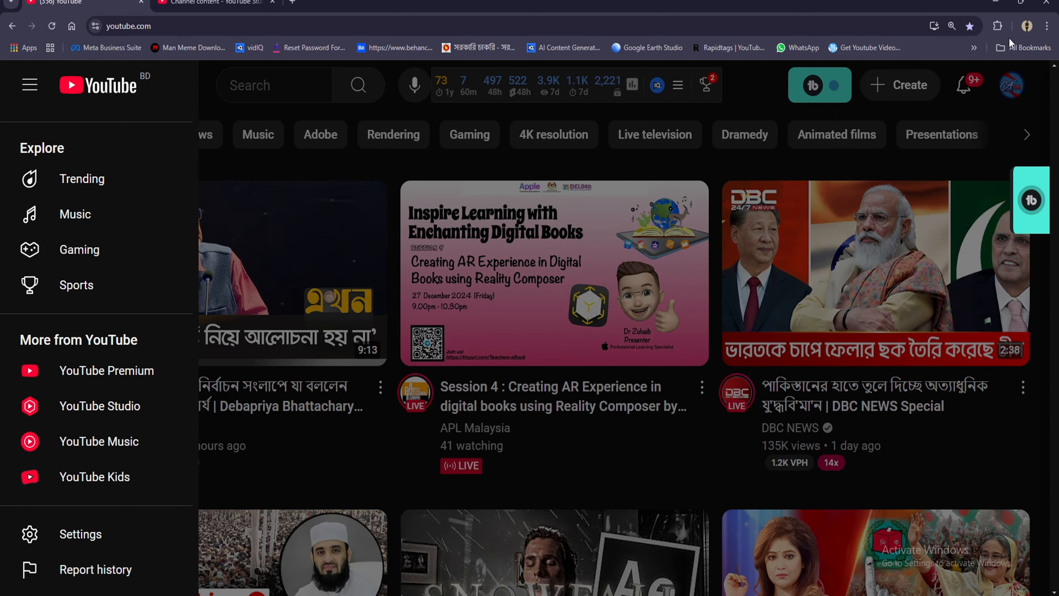
pyautogui.click(1012, 100)
pyautogui.click(1011, 88)
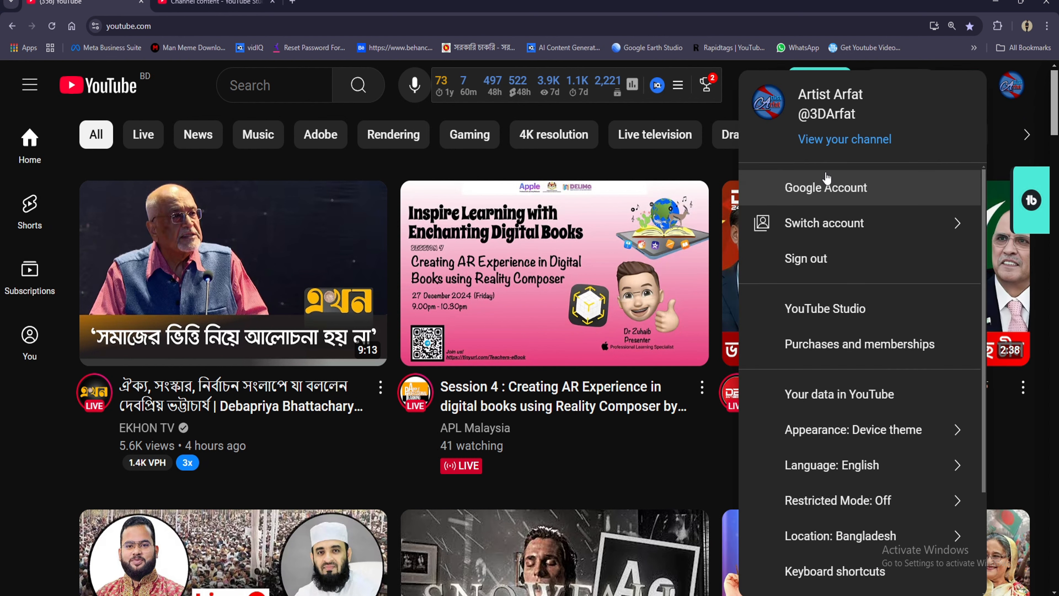
pyautogui.click(839, 140)
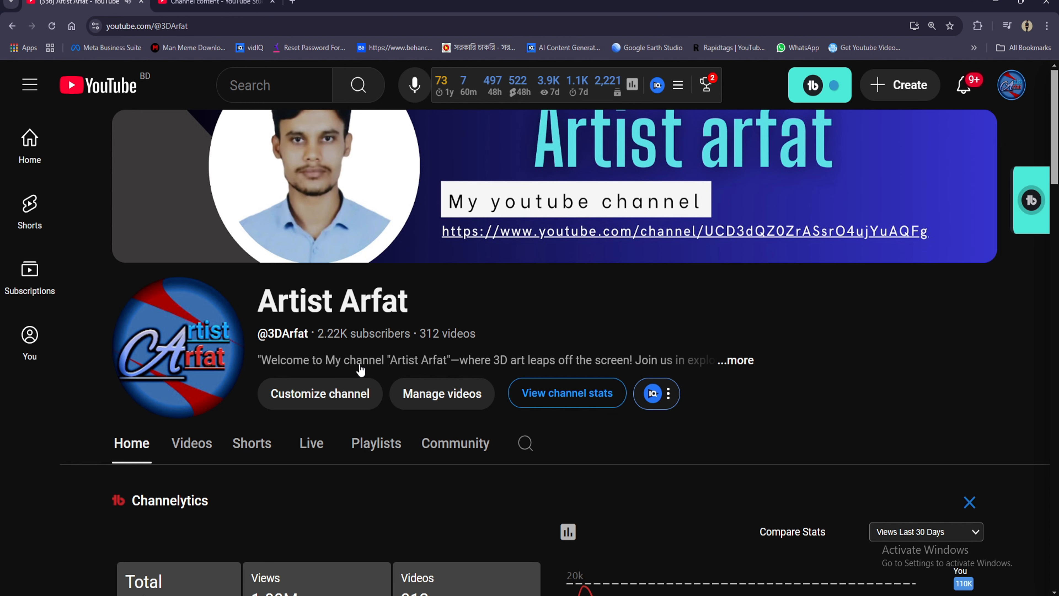
# Step: Look through the channel's home page, including its channel keywords, featured video and Shorts
pyautogui.scroll(-15, 431, 421)
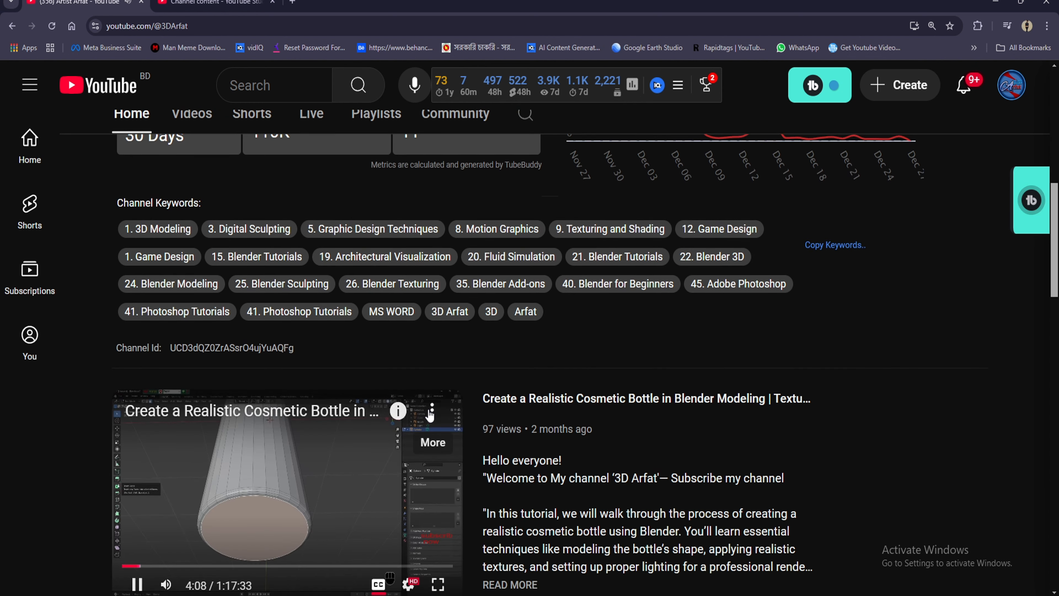
pyautogui.scroll(-5, 263, 312)
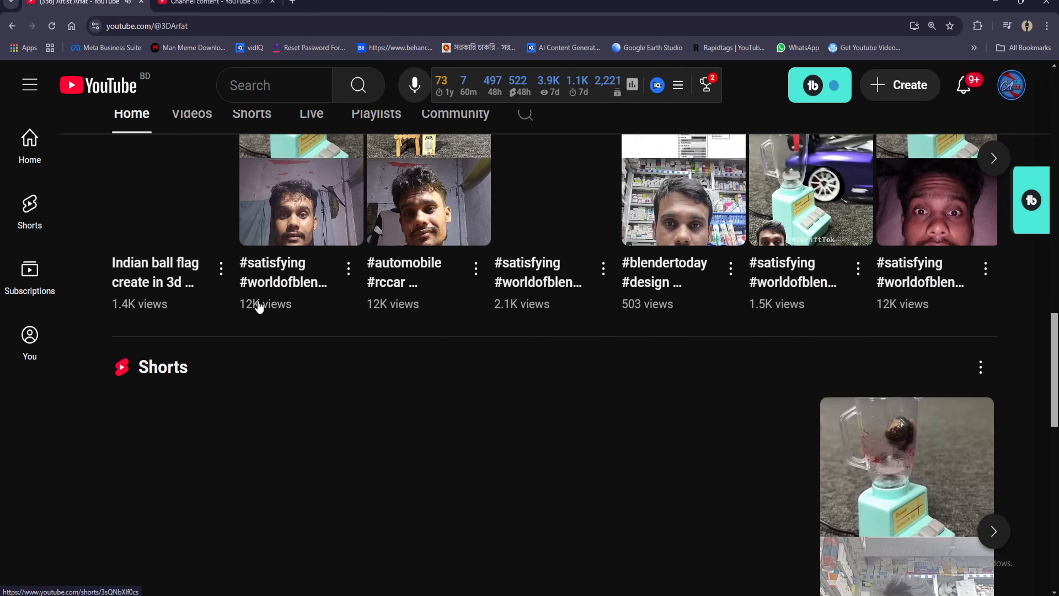
pyautogui.scroll(-2, 259, 308)
pyautogui.scroll(2, 250, 271)
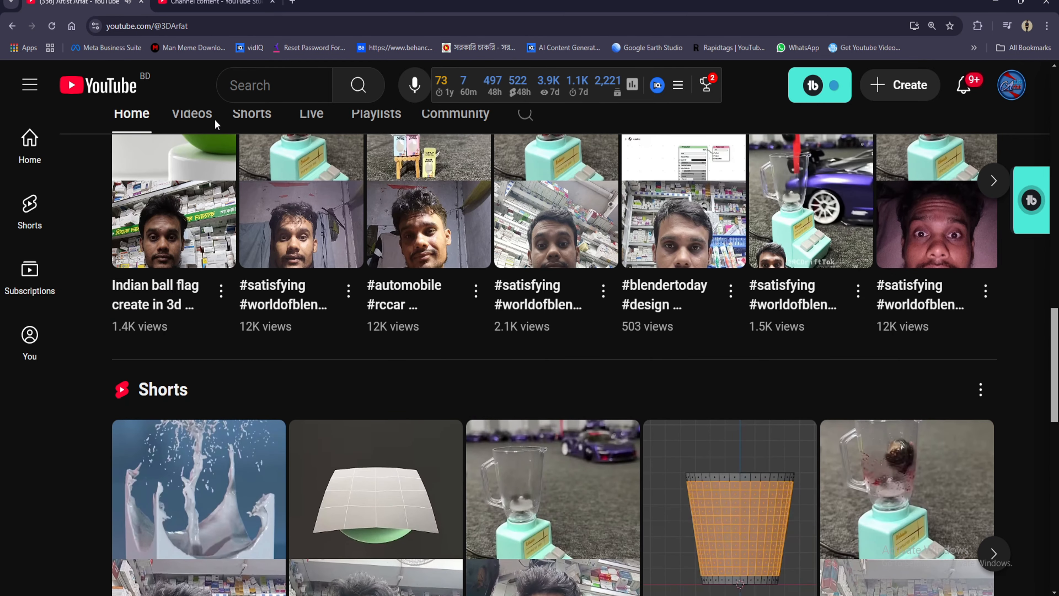
# Step: Open the channel's Videos list and look through the latest Blender tutorials
pyautogui.click(188, 119)
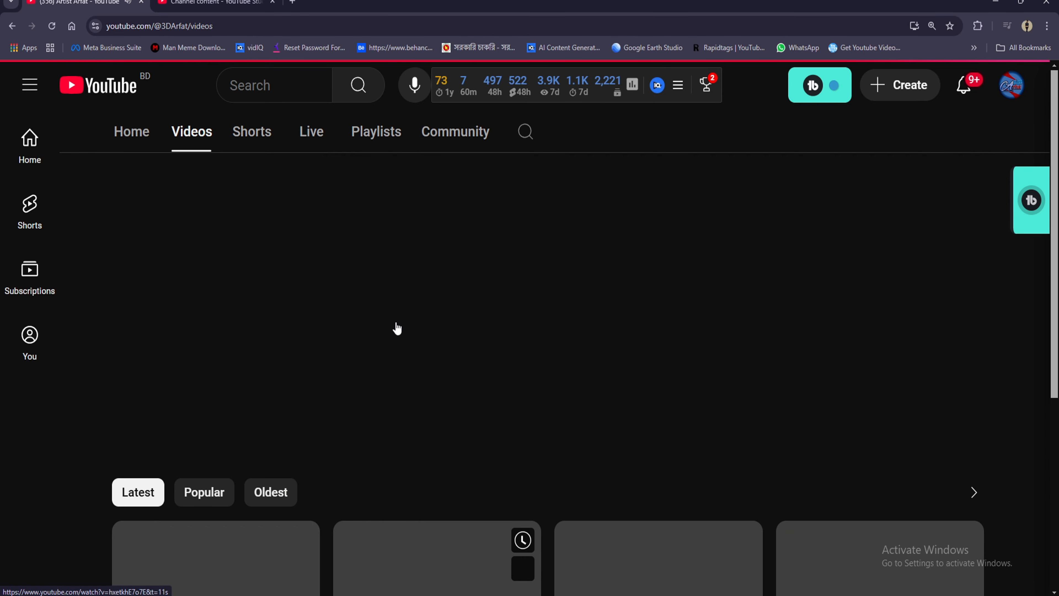
pyautogui.scroll(-4, 398, 328)
pyautogui.scroll(-1, 397, 328)
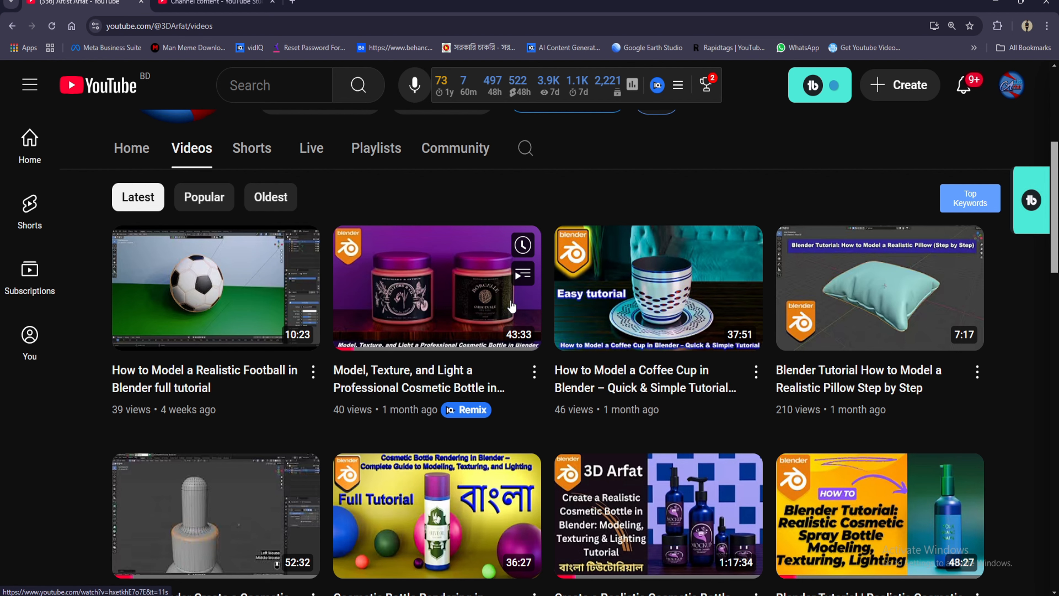
pyautogui.scroll(-4, 425, 327)
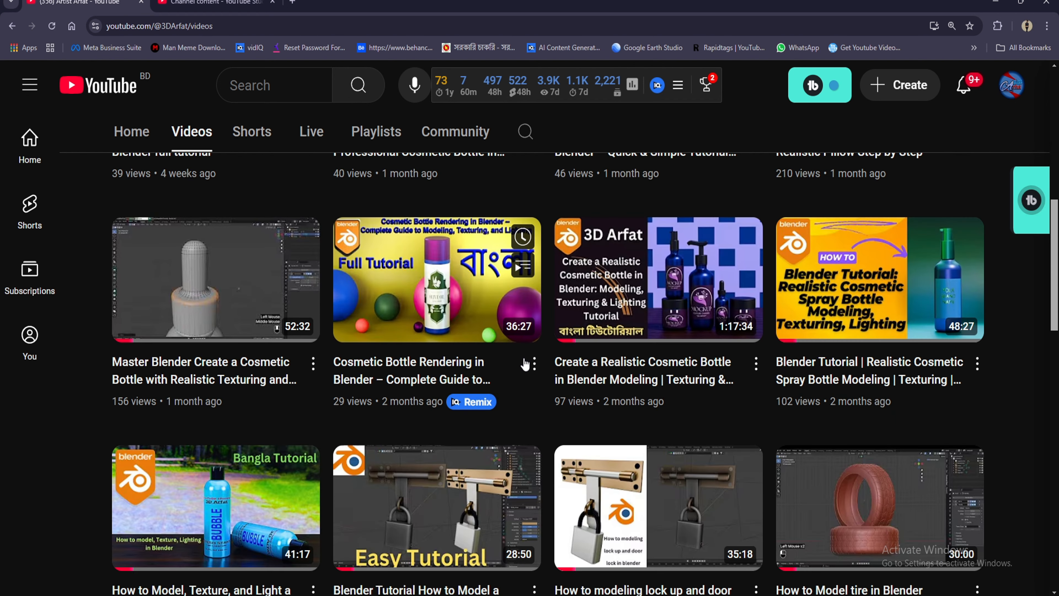
pyautogui.scroll(-4, 514, 370)
pyautogui.scroll(14, 502, 373)
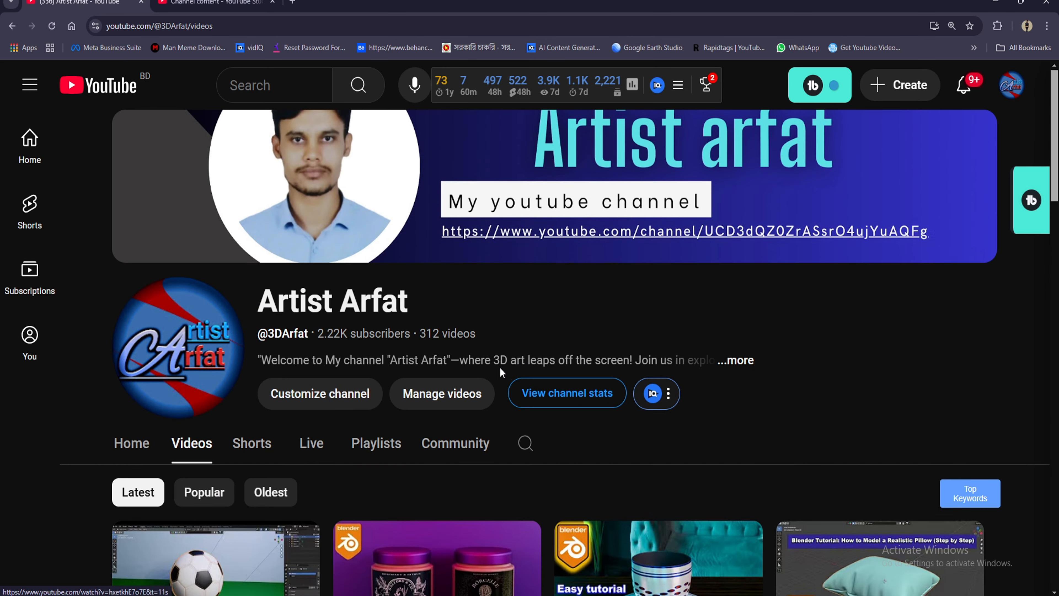